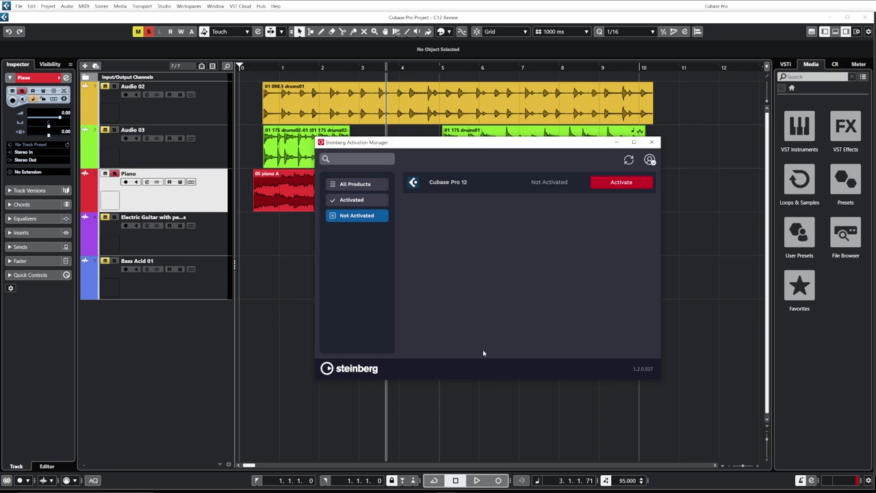
Step: Activate Cubase Pro 12 and close the Steinberg Activation Manager
click(623, 185)
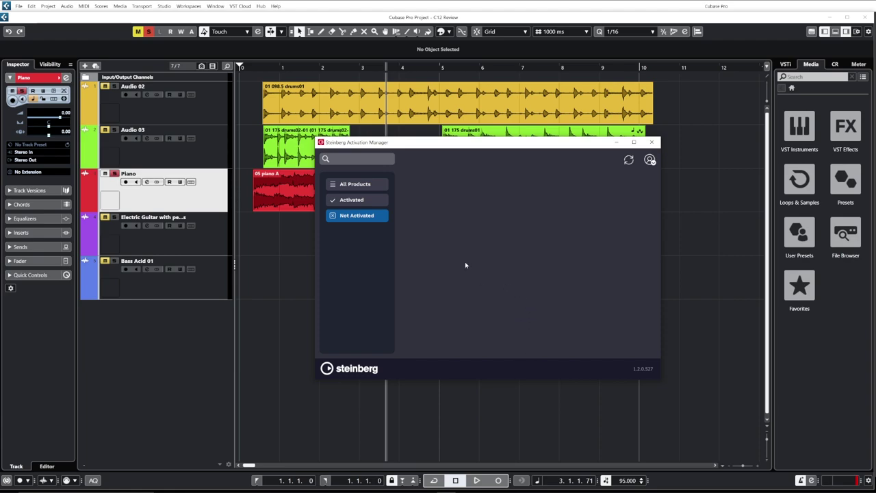
key(alt+F4)
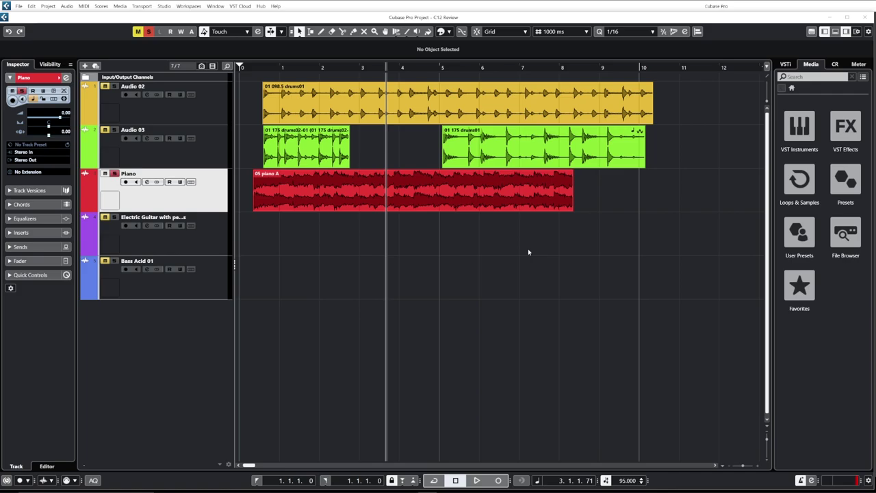
Step: Draw an empty audio part on the Audio 03 track, after the second drum event, from about 10.7 s to 12.5 s
click(336, 157)
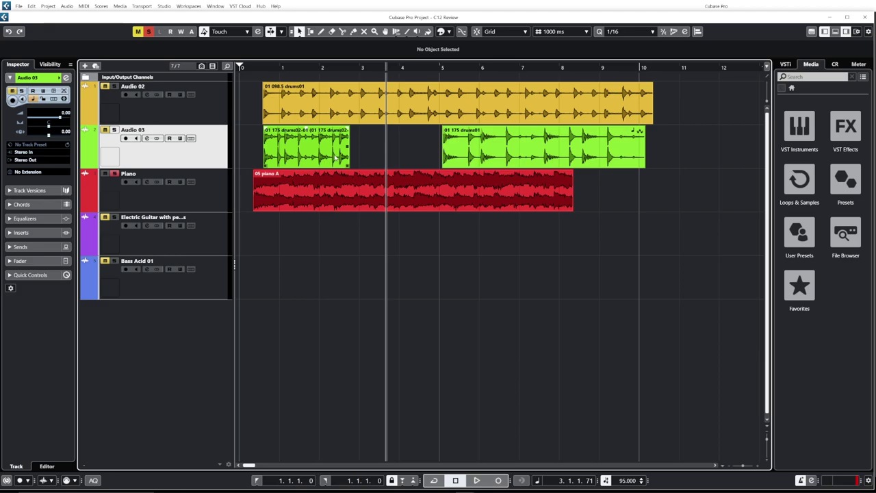
click(395, 142)
click(308, 152)
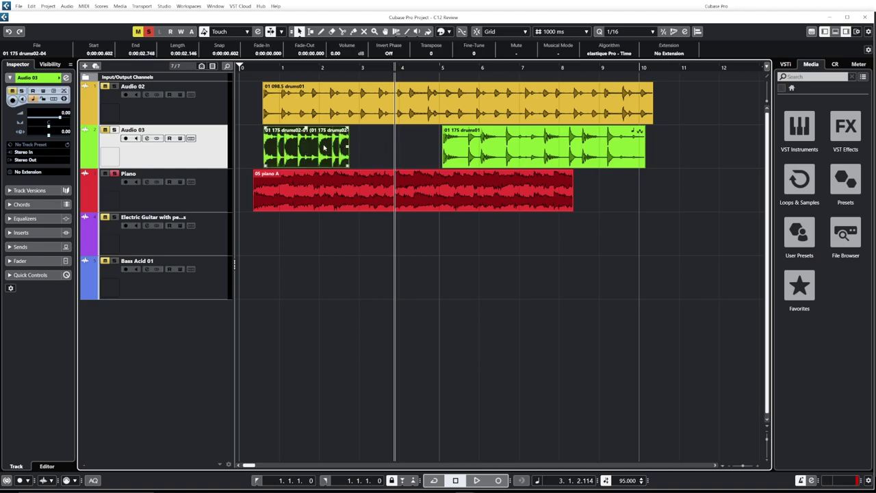
click(672, 146)
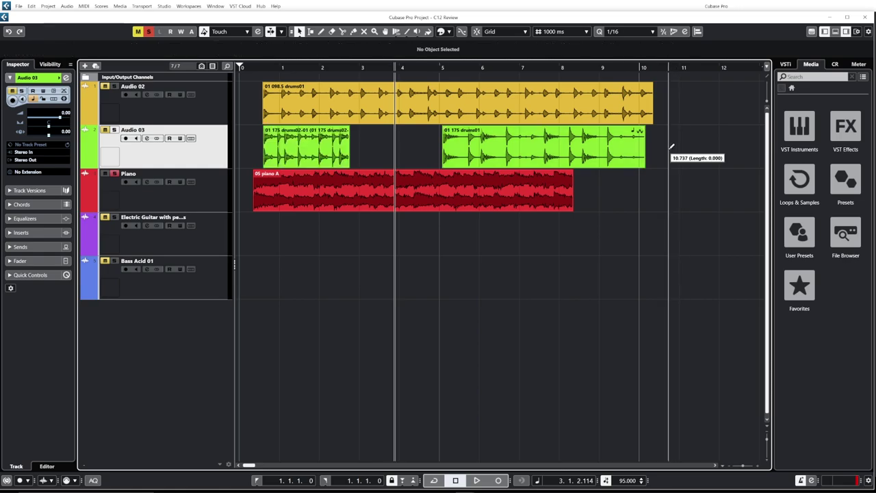
drag(672, 147, 738, 146)
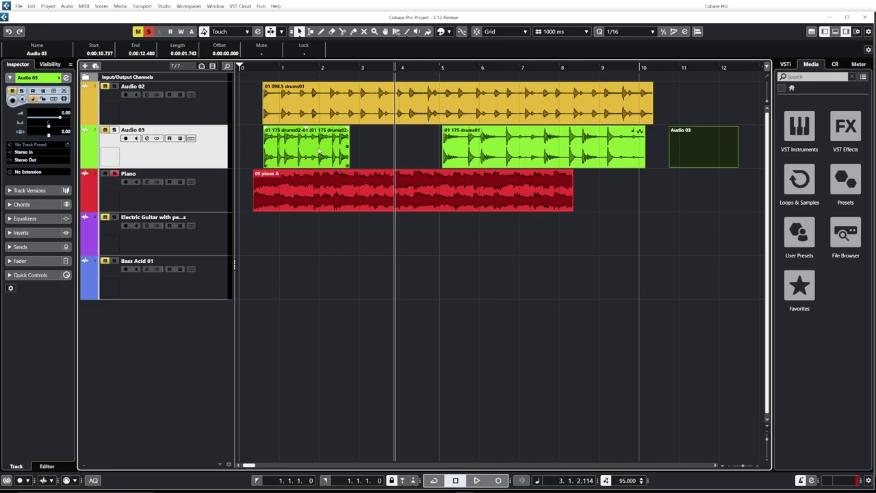
right_click(318, 151)
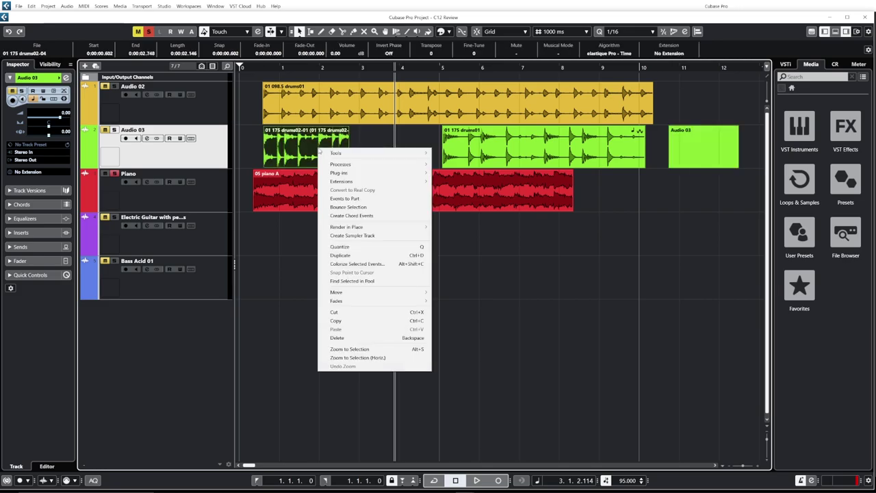
mouse_move(353, 182)
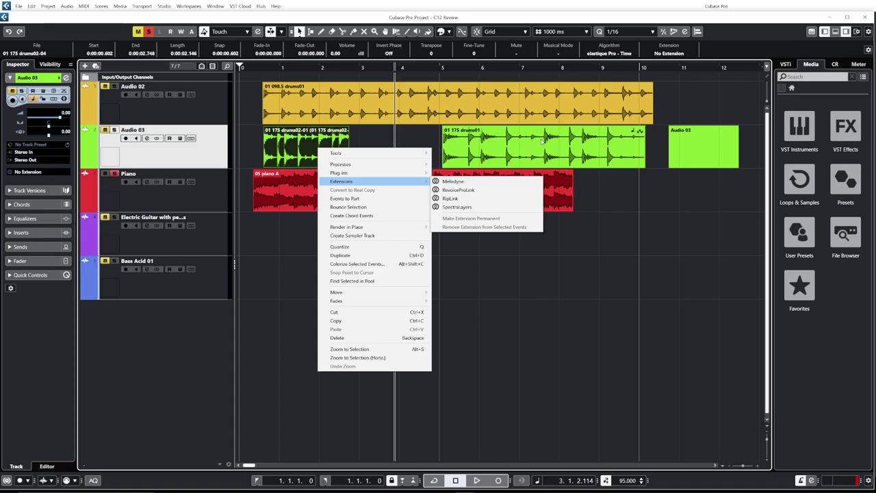
key(Escape)
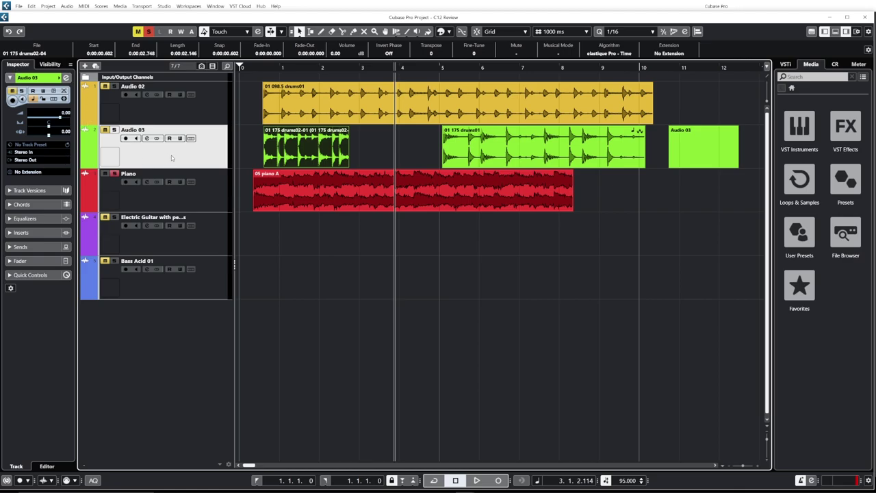
Step: Assign the SpectraLayers extension to the whole Audio 03 track and open its first drum event in the editor
click(28, 171)
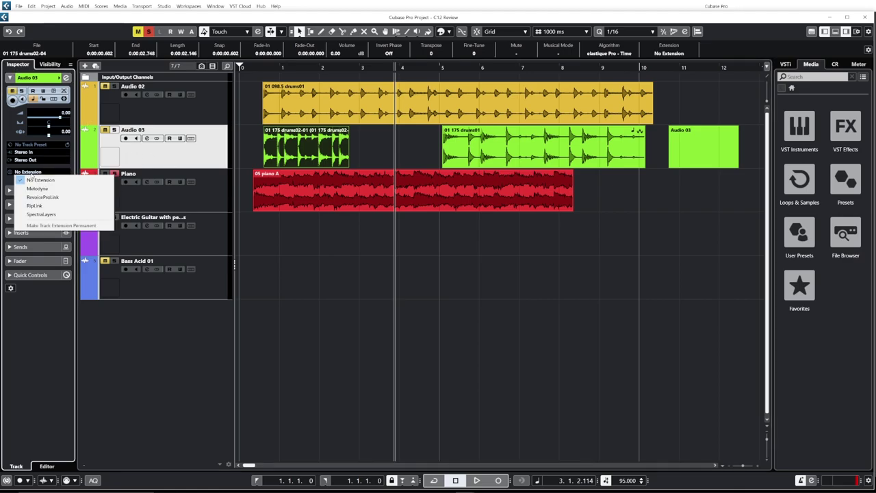
click(49, 216)
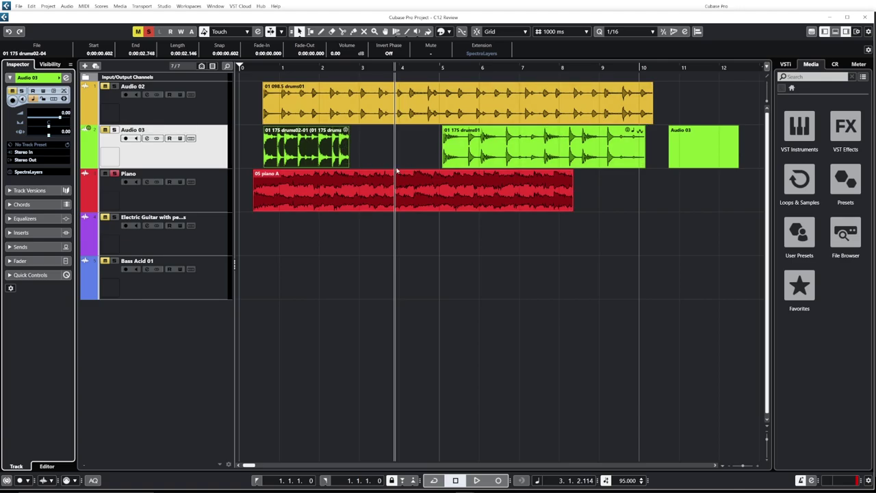
double_click(310, 156)
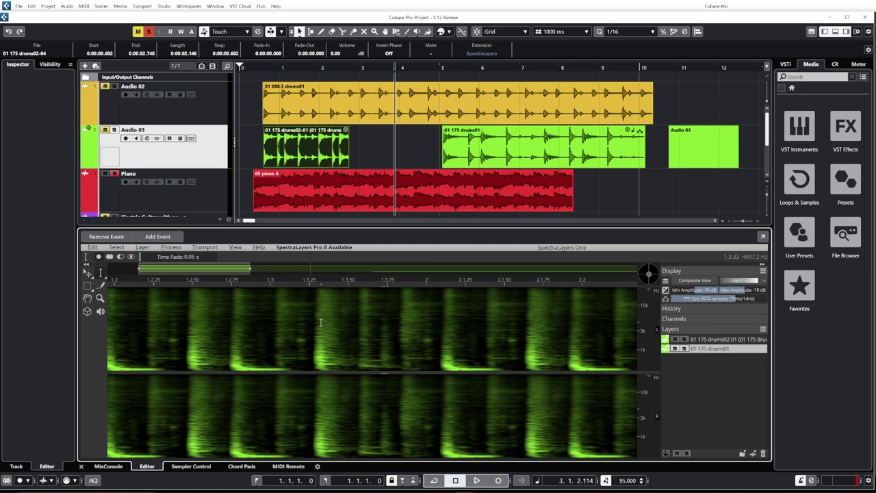
scroll(321, 322, down, 5)
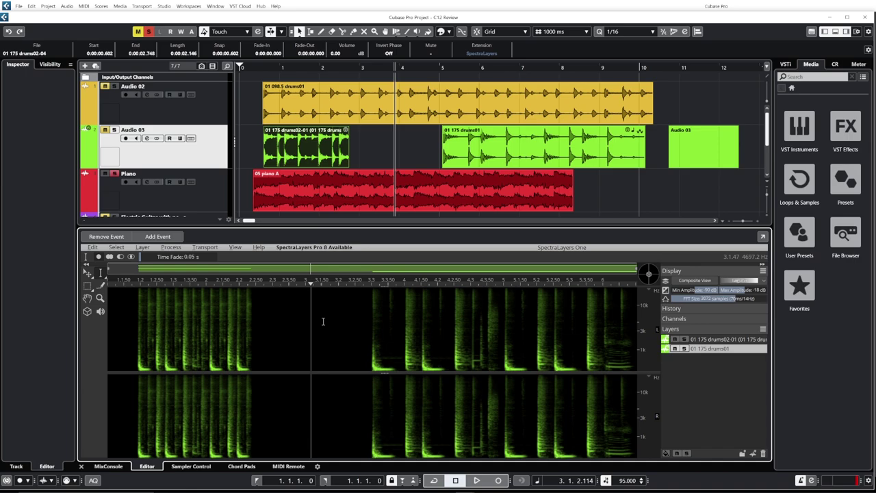
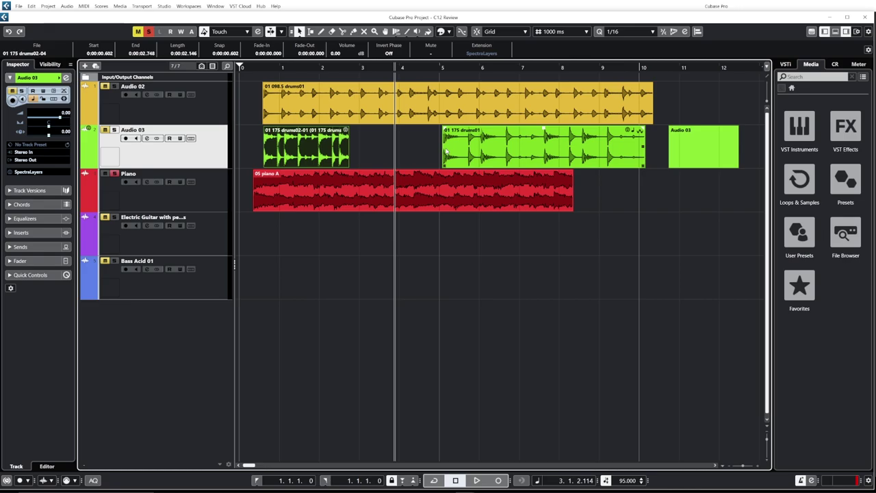
Step: Try moving the first drum event from Audio 03 to a new track below Bass Acid 01, and undo it
click(312, 156)
drag(311, 150, 294, 315)
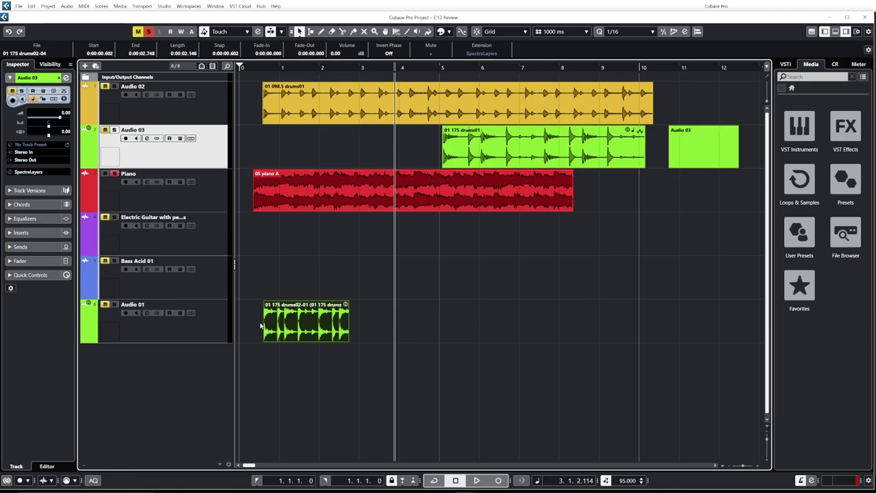
key(ctrl+z)
Step: Move the first drum event to the Electric Guitar track, bouncing its extension, and check the bounced event in the sample editor
drag(307, 146, 298, 245)
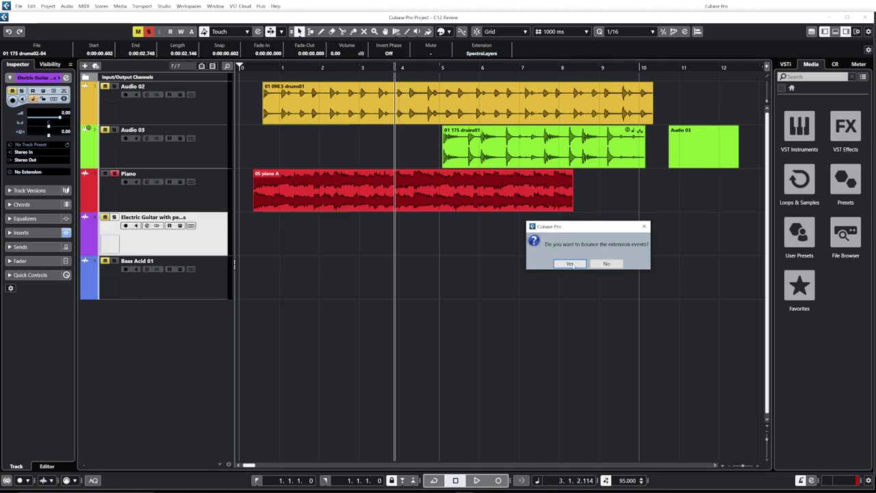
click(569, 265)
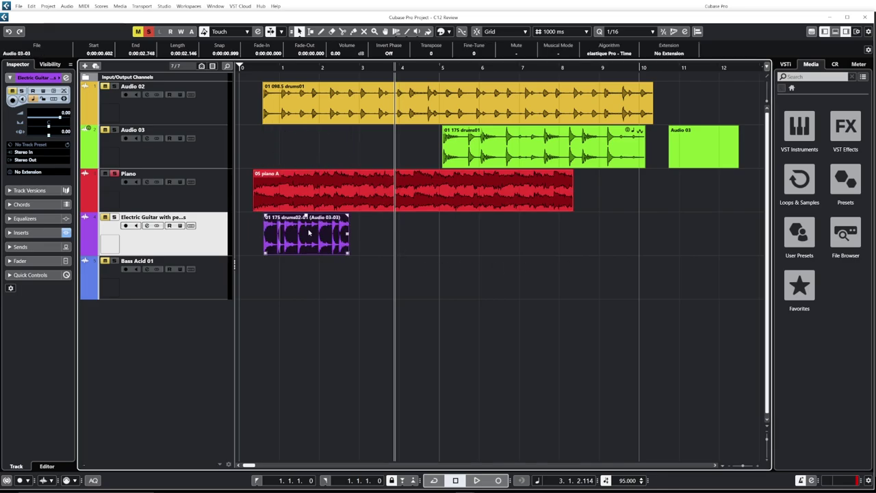
double_click(309, 233)
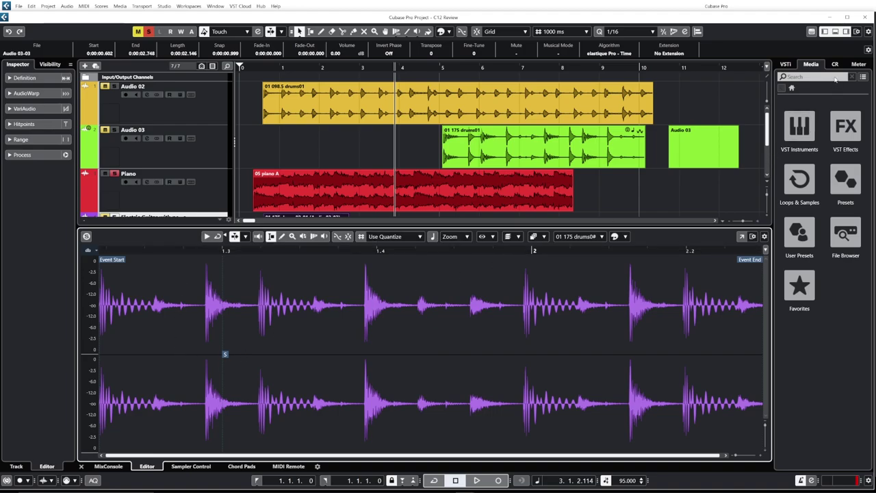
click(836, 33)
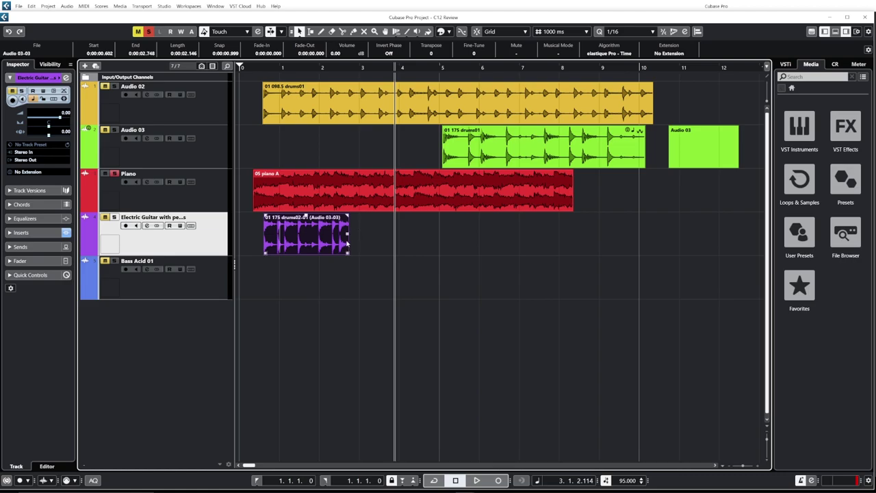
drag(348, 253, 348, 253)
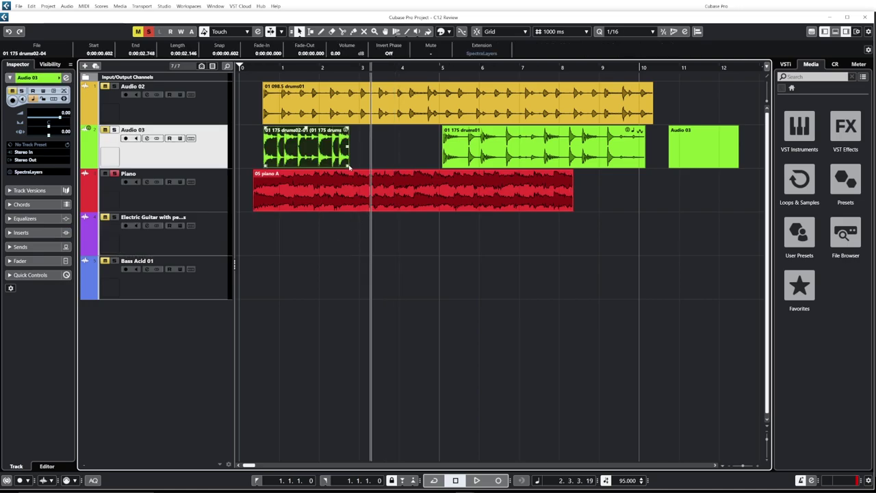
Step: Shorten the first drum event on Audio 03 to end at about 2.34 s and make its extension permanent
mouse_move(350, 167)
mouse_down()
mouse_move(325, 164)
mouse_move(352, 171)
mouse_move(334, 171)
mouse_up()
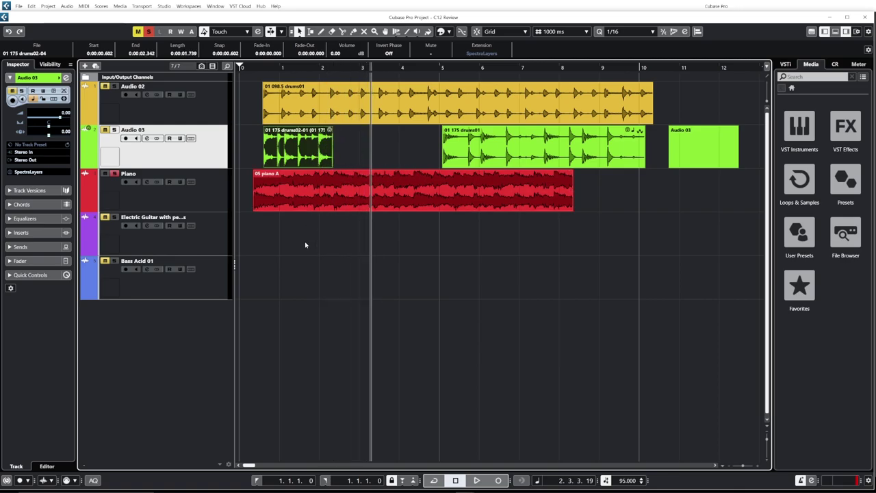
right_click(302, 146)
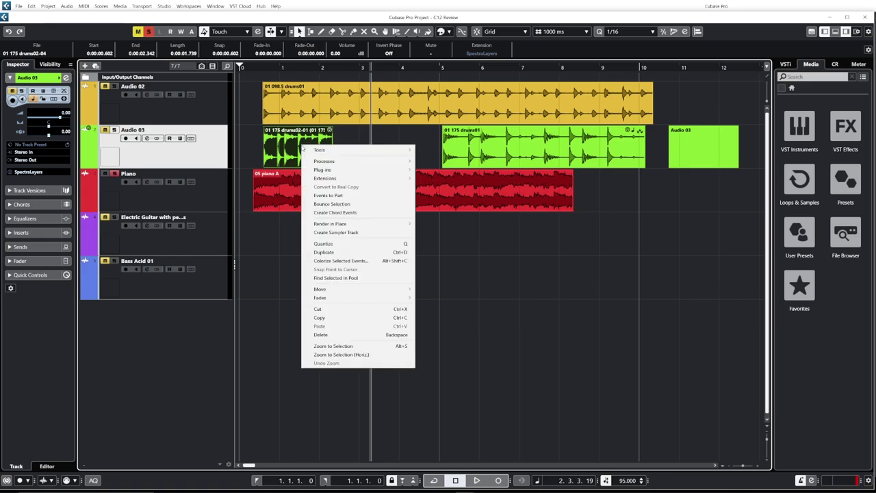
mouse_move(337, 178)
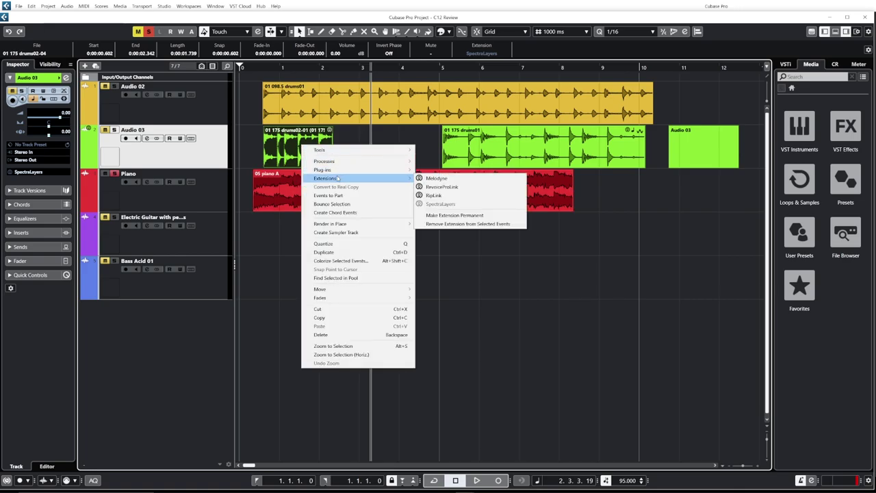
click(471, 217)
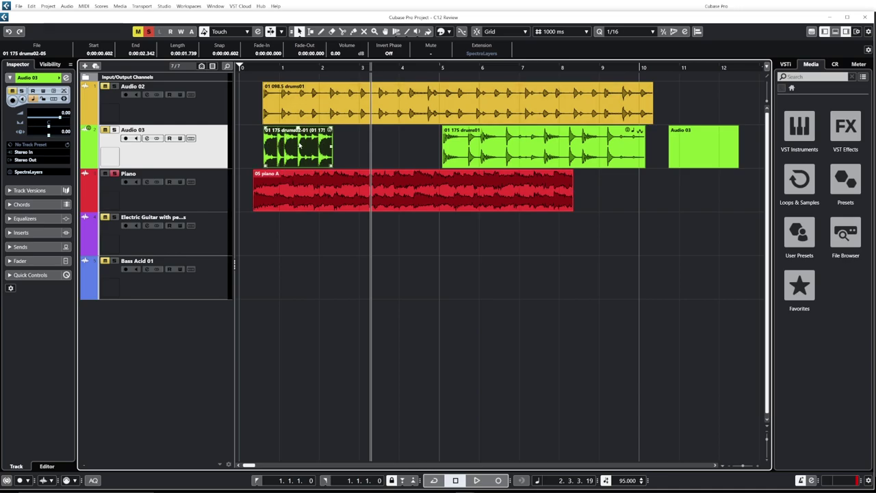
Step: Move the shortened drum event to the Electric Guitar track without bouncing its extension, and try trimming its end
drag(300, 145, 300, 233)
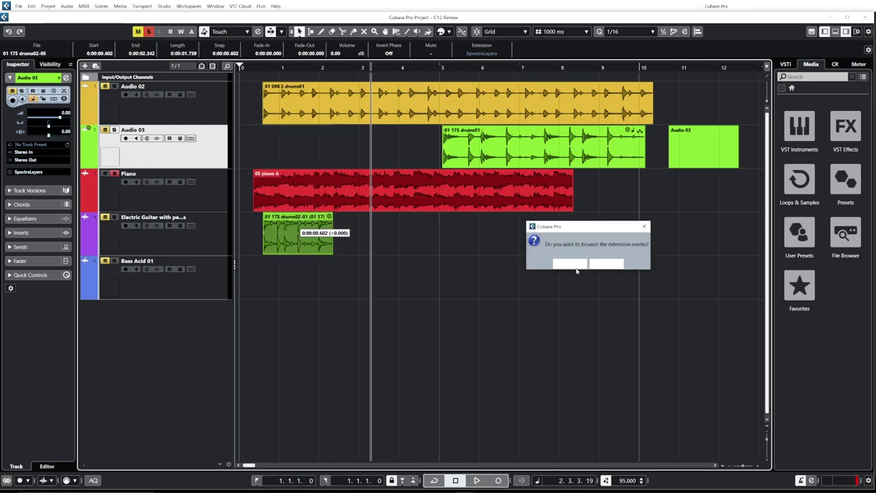
click(608, 263)
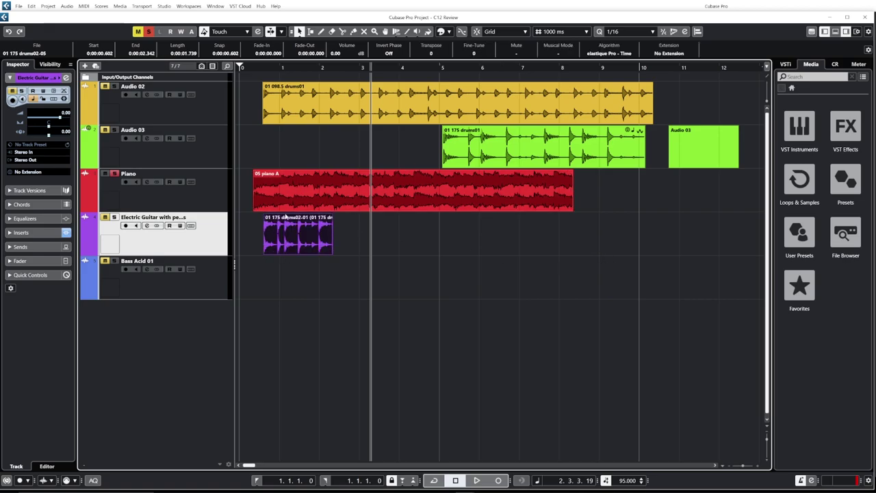
mouse_move(330, 252)
mouse_down()
mouse_move(369, 250)
mouse_move(319, 248)
mouse_up()
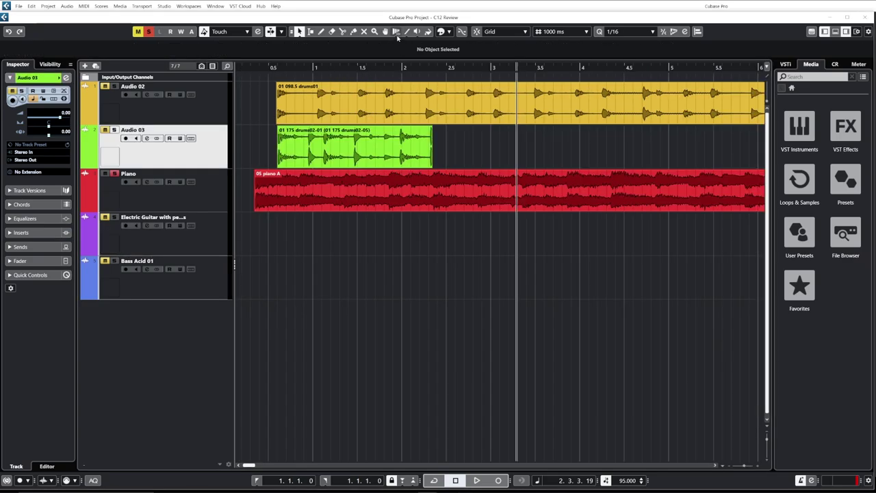
Step: Use the Free Warp tool on the Audio 02 drum event to stretch the hit near 1.5 s to just before the 2 s mark
click(395, 32)
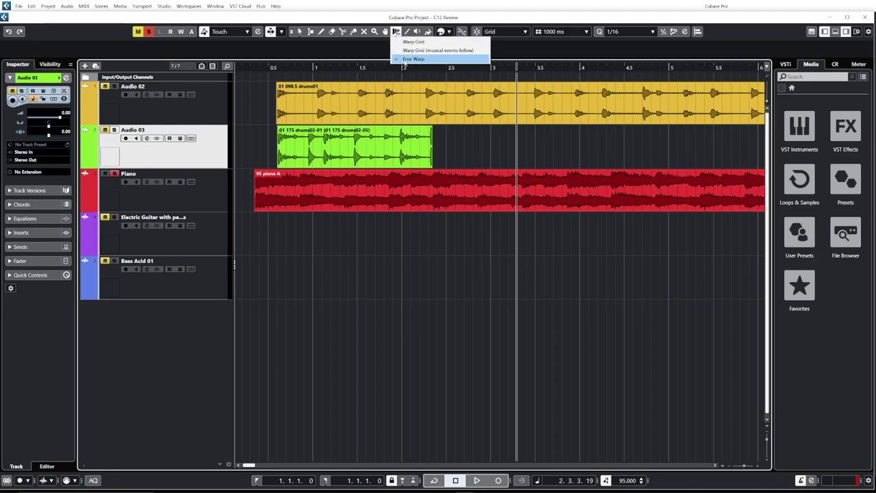
click(408, 60)
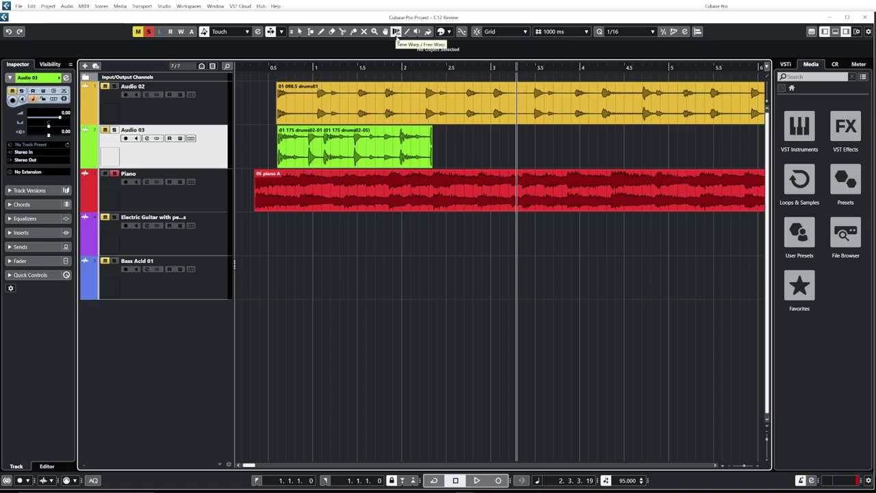
click(396, 33)
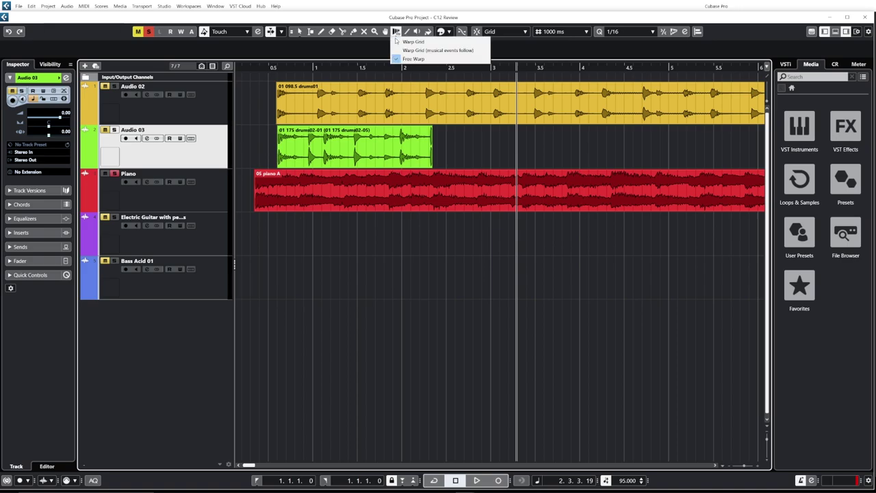
click(408, 61)
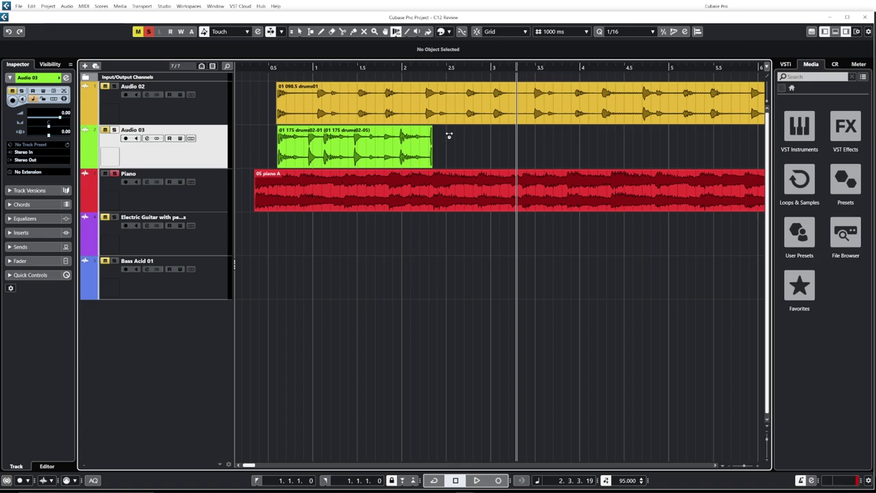
click(396, 33)
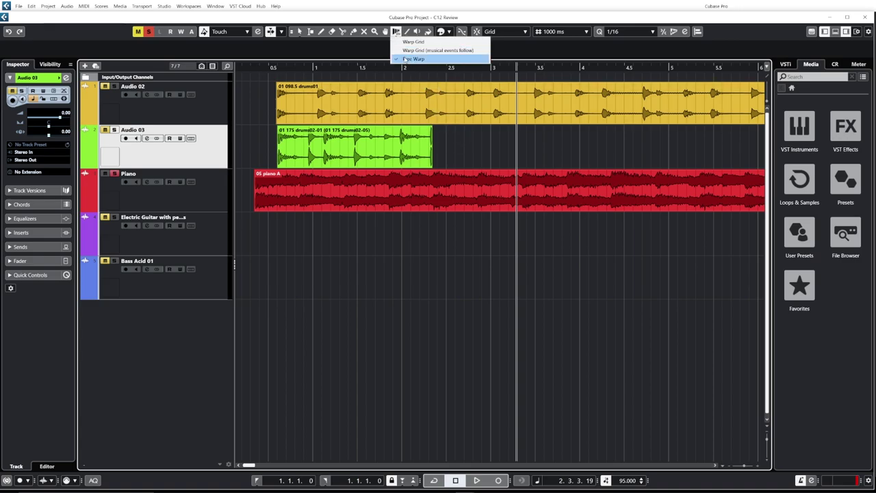
click(413, 60)
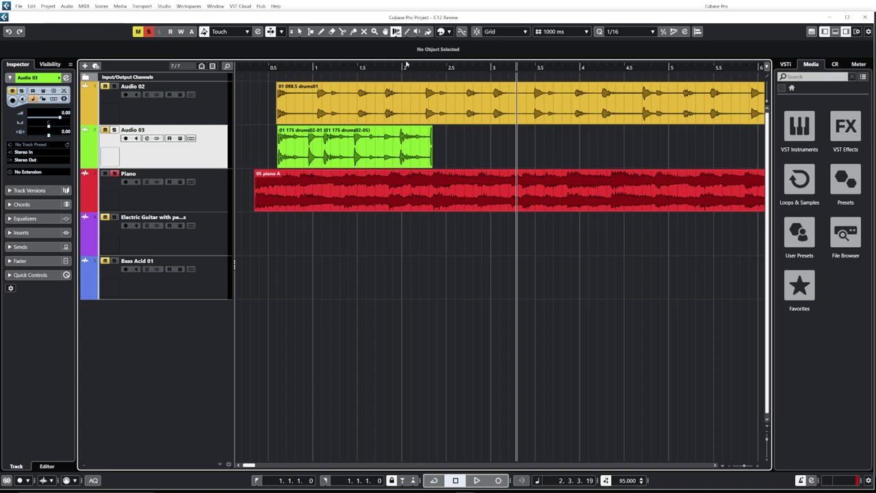
click(359, 100)
click(361, 101)
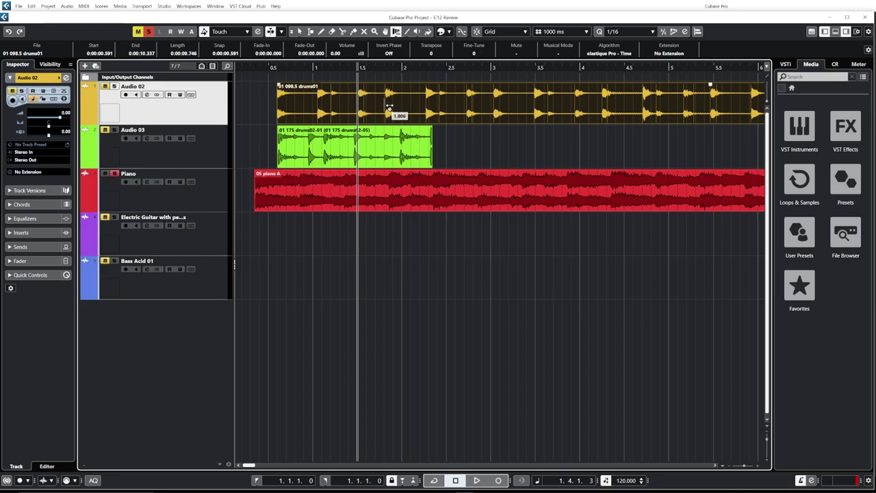
drag(360, 104, 389, 101)
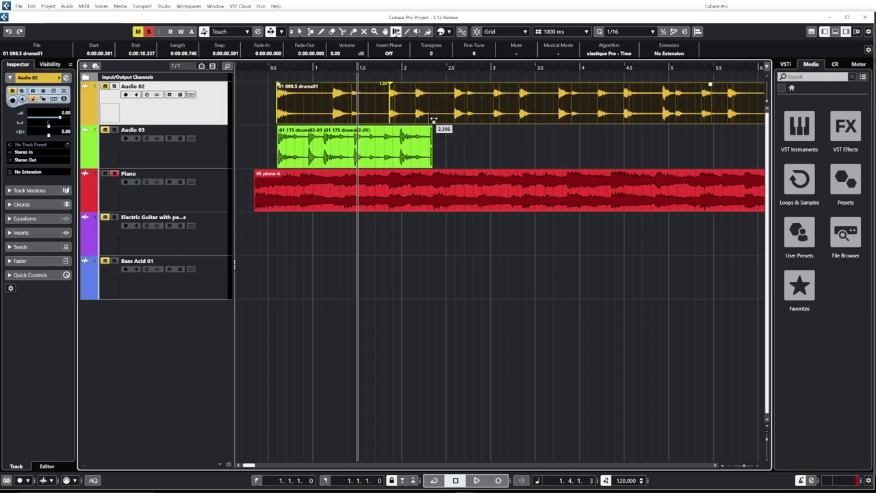
Step: Undo the last warp and use Free Warp on the Audio 02, Audio 03 and Piano events together at about 1.8 s and 3.5 s
key(ctrl+z)
drag(260, 92, 409, 206)
click(387, 102)
mouse_move(387, 103)
mouse_down()
mouse_move(403, 109)
mouse_move(389, 109)
mouse_up()
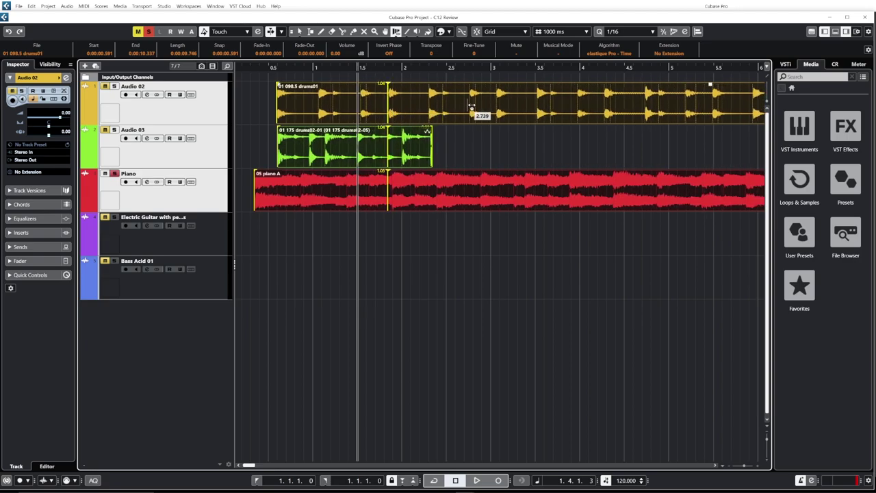
click(541, 103)
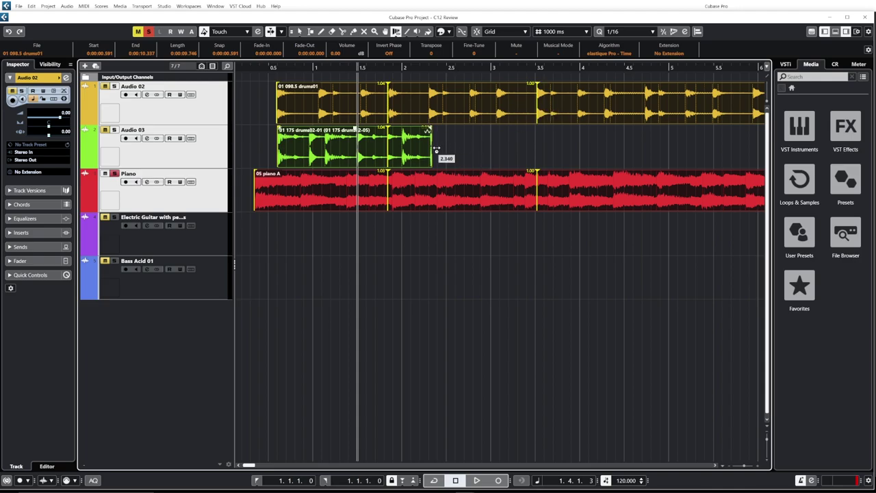
mouse_move(539, 107)
mouse_down()
mouse_move(550, 110)
mouse_move(532, 231)
mouse_move(532, 222)
mouse_up()
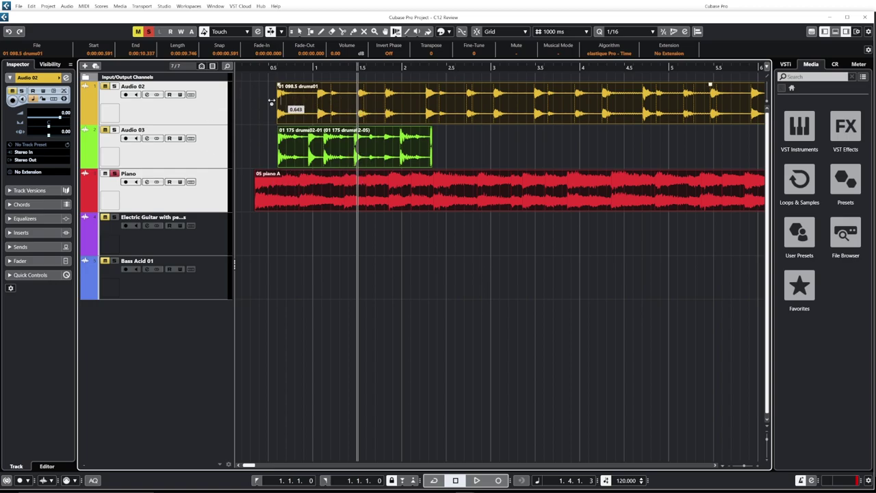
Step: Move the Audio 02, Audio 03 and Piano tracks to a new folder and enable Phase-Coherent AudioWarp, bouncing their events to equal lengths
click(202, 194)
shift+click(215, 115)
right_click(215, 114)
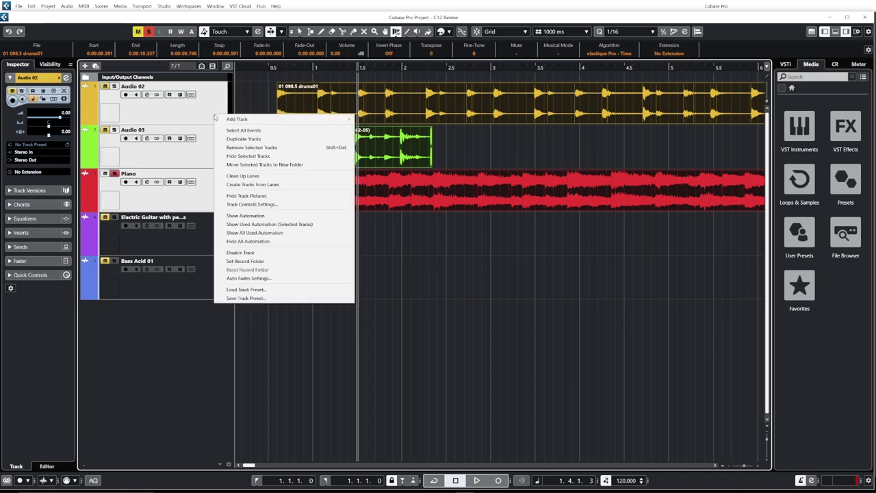
click(239, 165)
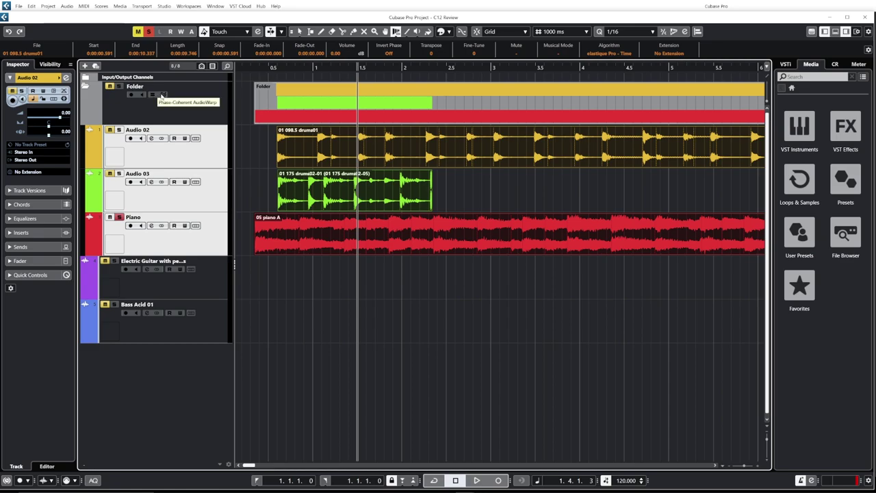
click(161, 95)
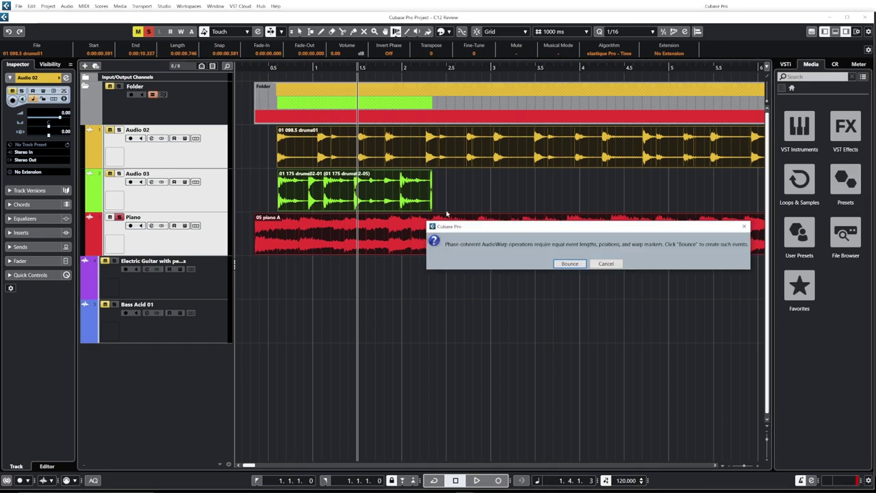
click(570, 264)
Step: Free-warp the foldered events together, adding markers at about 2.2 s and 3 s and stretching the second to about 3.5 s
key(g)
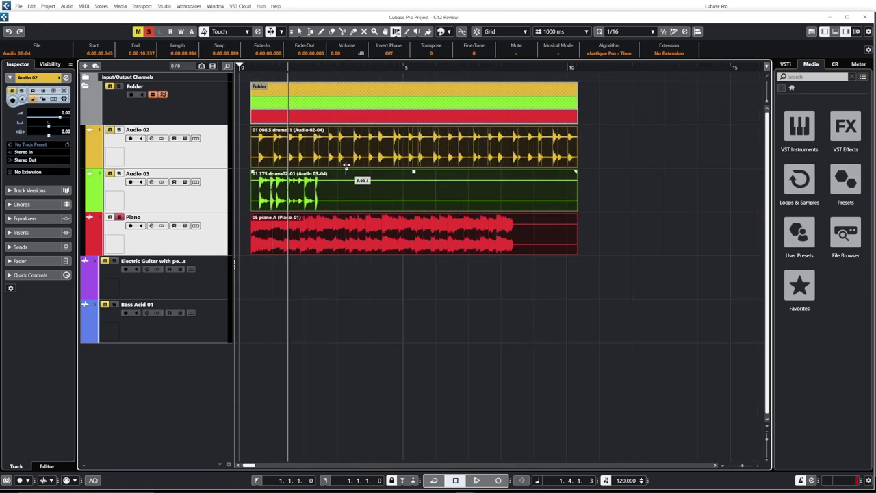
key(h)
key(h)
key(h)
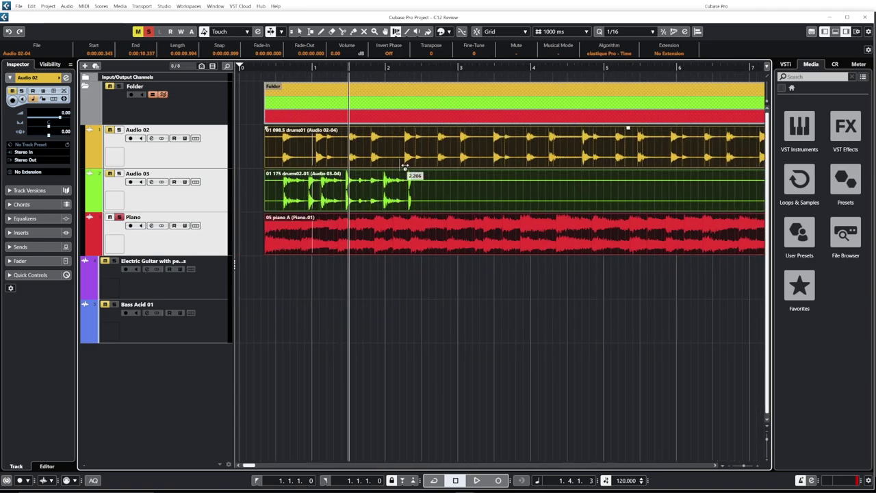
click(402, 144)
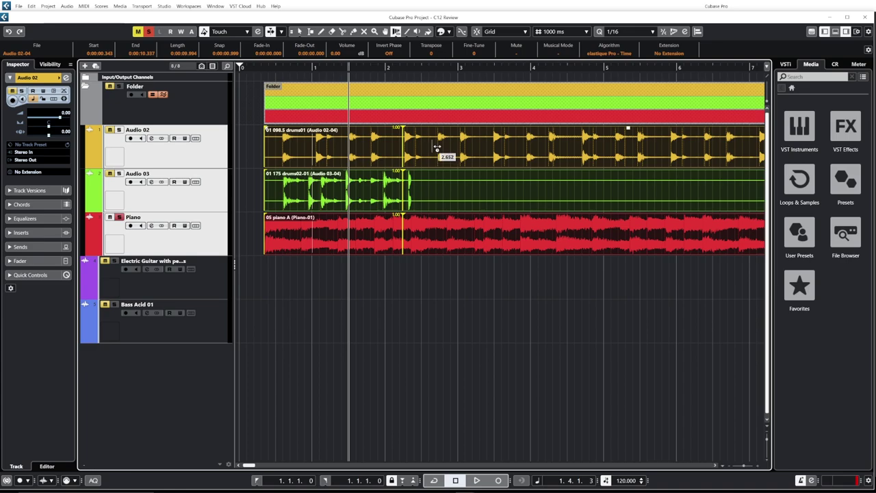
click(460, 145)
drag(462, 145, 498, 145)
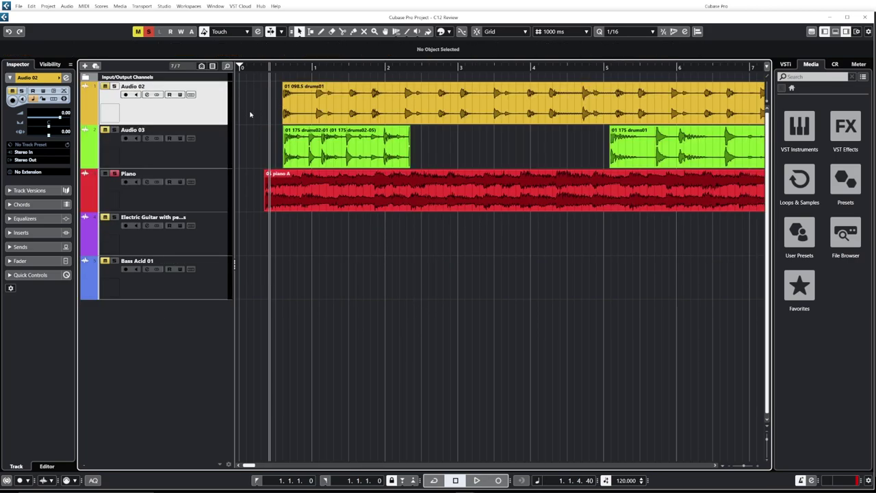
Step: Open the first drum events and the piano event together in the sample editor, and switch the active clip to 05 piano A, then 01 175 drums02-01
drag(254, 95, 431, 214)
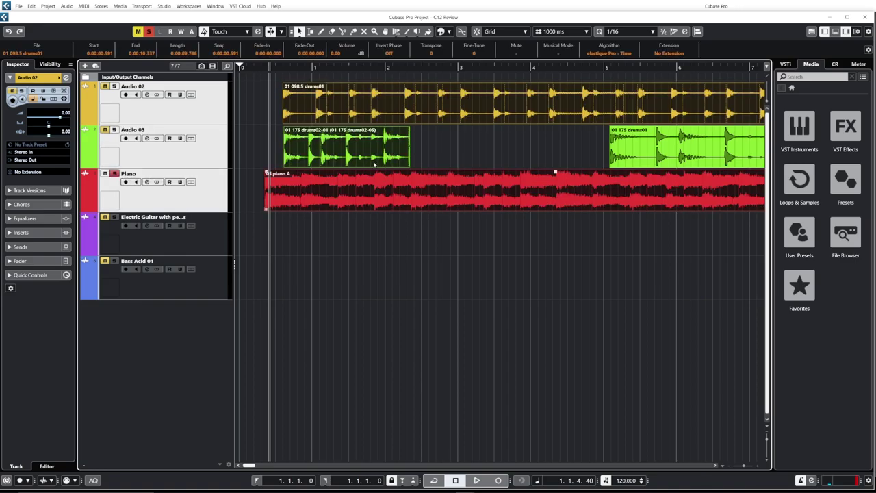
double_click(352, 108)
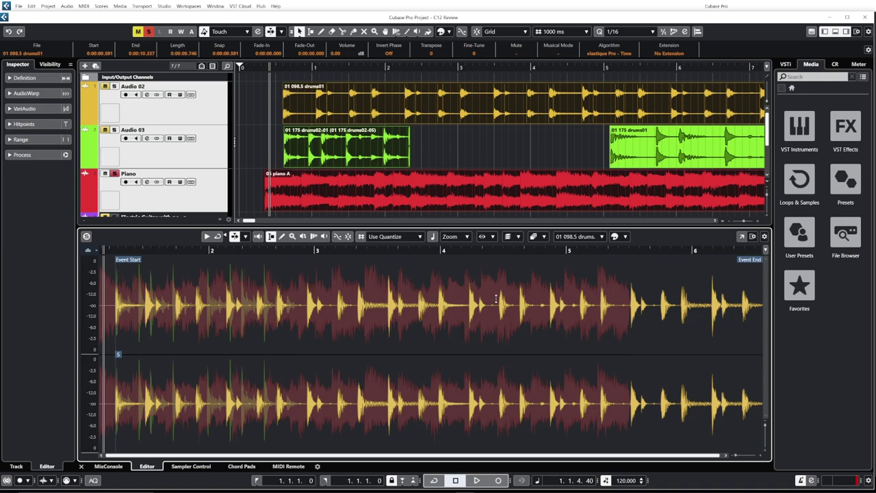
click(601, 236)
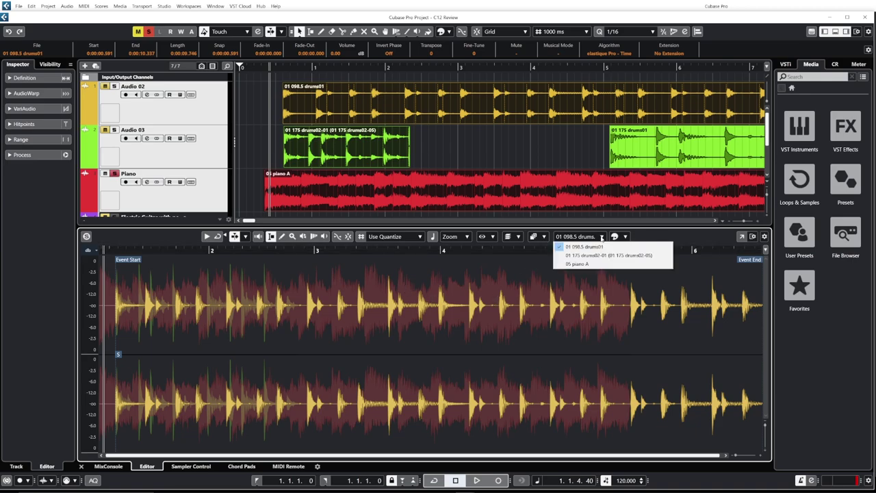
click(576, 265)
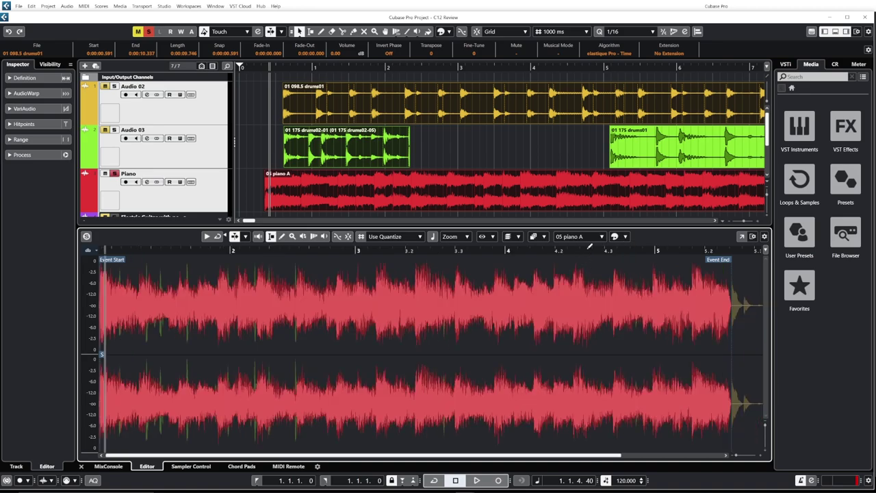
click(601, 236)
click(582, 254)
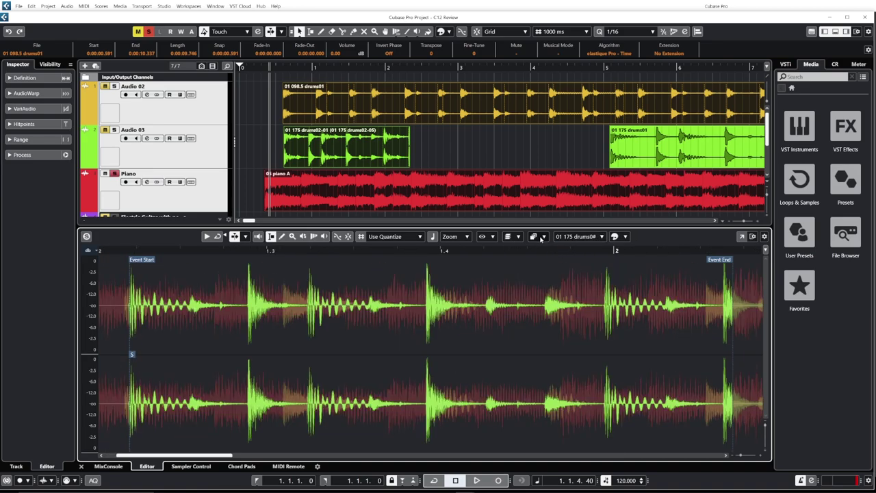
Step: Switch the sample editor to showing and editing only the active clip, returning each option to all clips
click(542, 236)
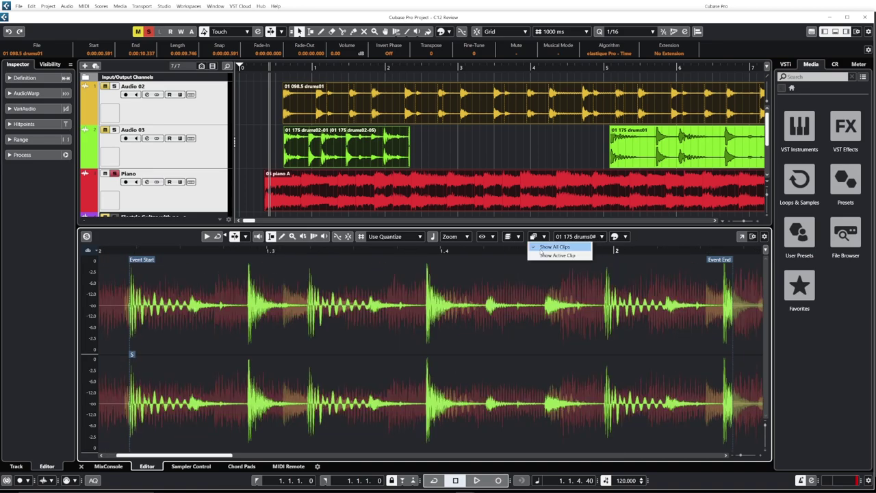
click(557, 255)
click(544, 236)
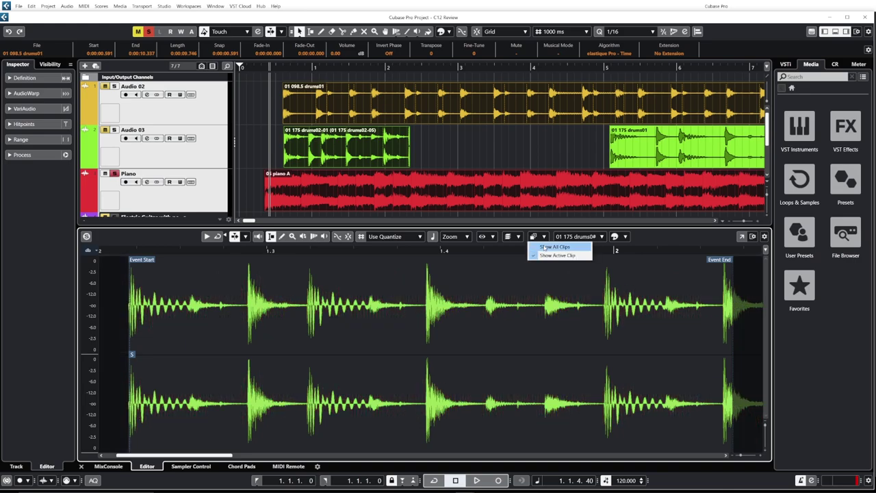
click(555, 247)
click(518, 237)
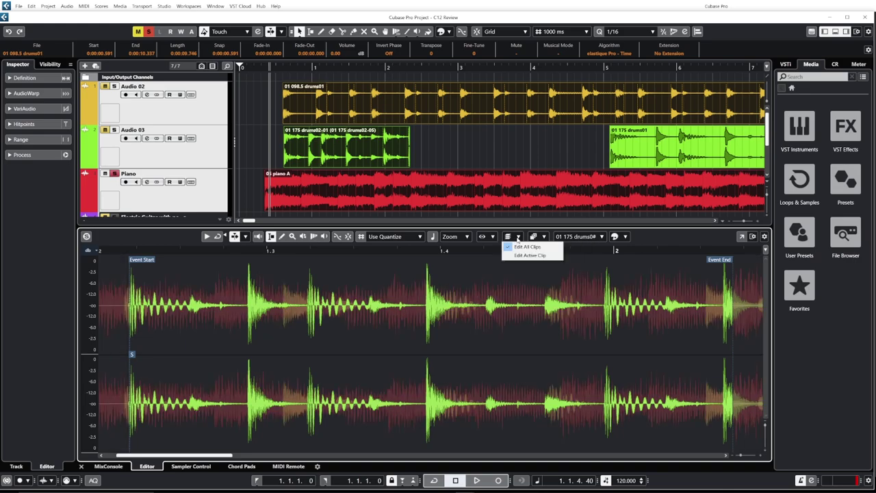
click(527, 256)
click(518, 237)
click(528, 247)
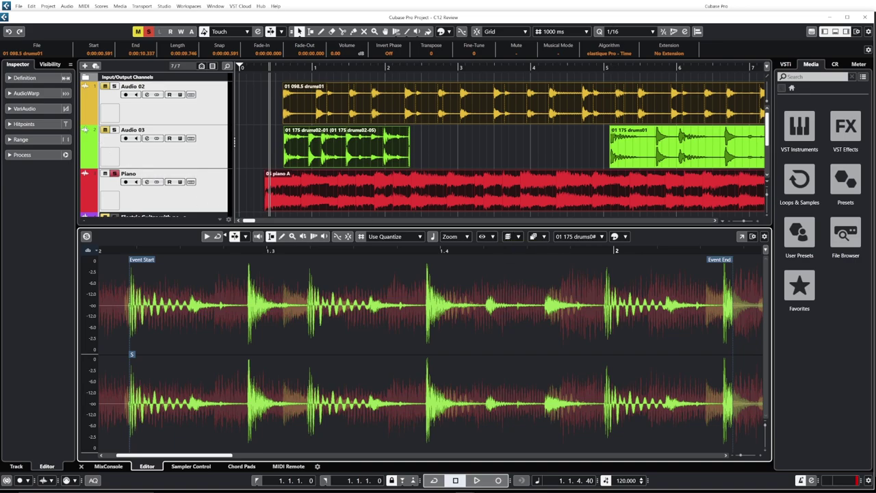
Step: Enable Free Warp in the sample editor, add a warp marker just after 1.3 and stretch it to a later position
click(37, 94)
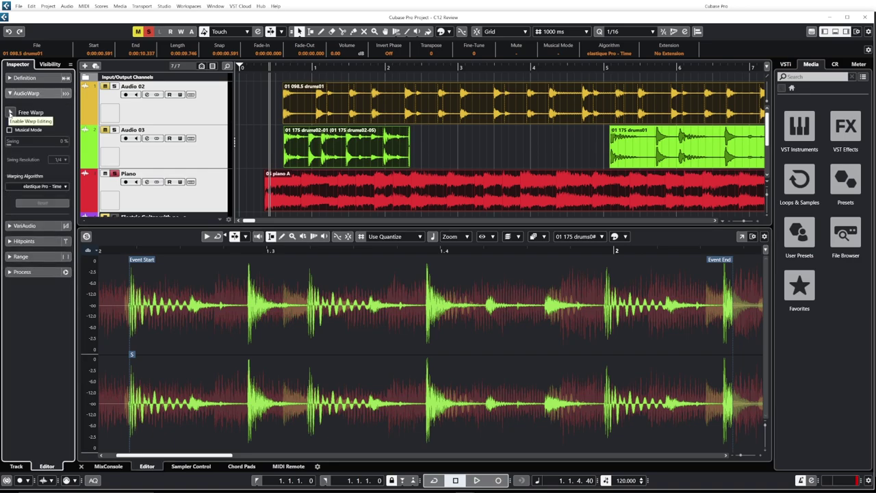
click(10, 113)
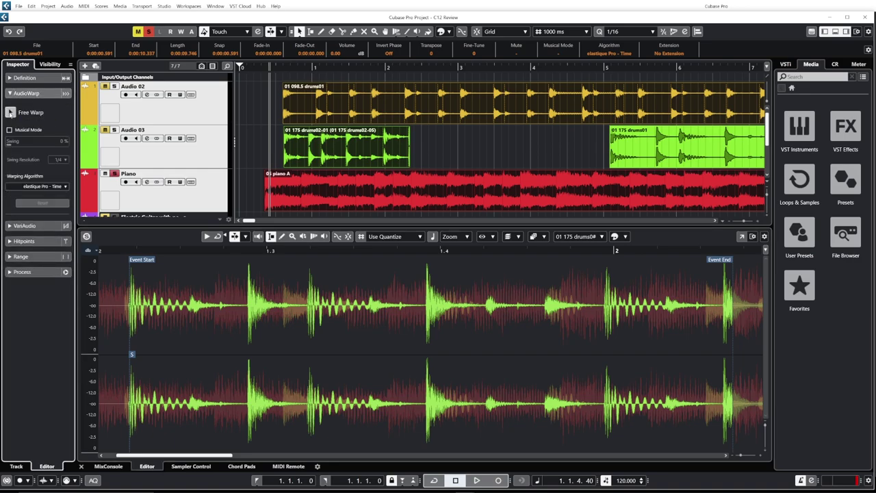
click(283, 308)
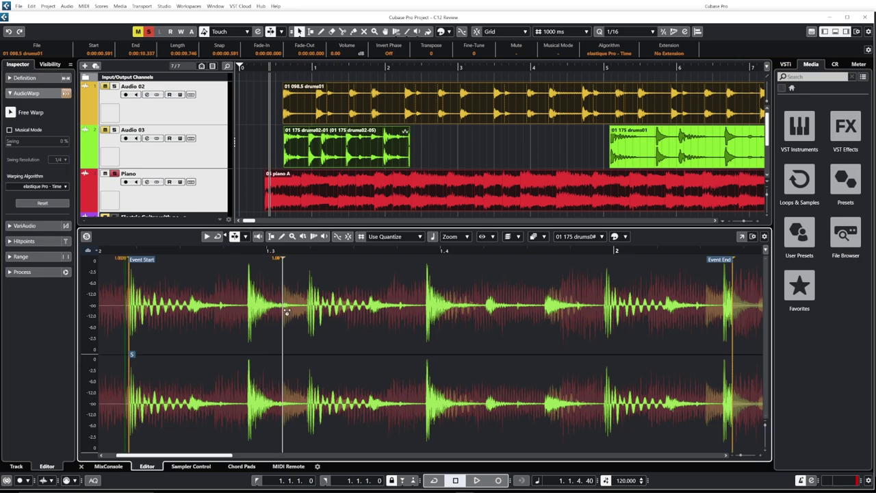
drag(287, 317, 328, 311)
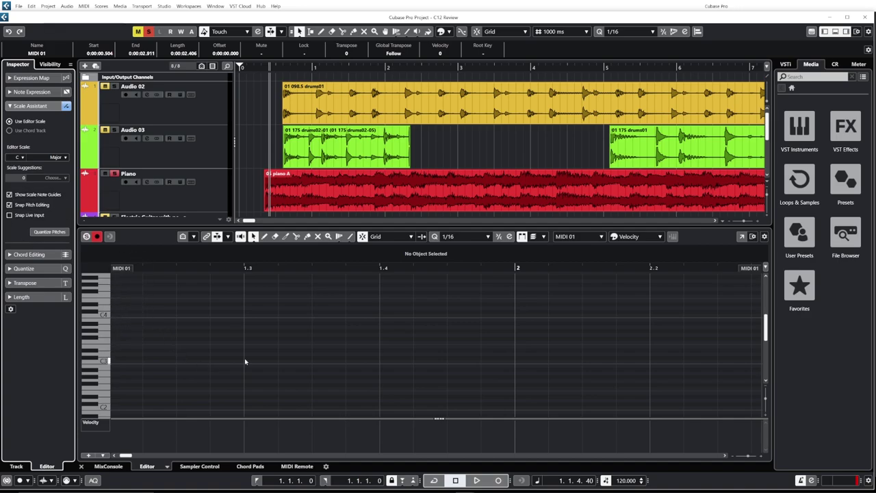
Step: Open the 05 piano A event in the sample editor, enable VariAudio editing and show the Scale Assistant options
click(835, 32)
double_click(330, 196)
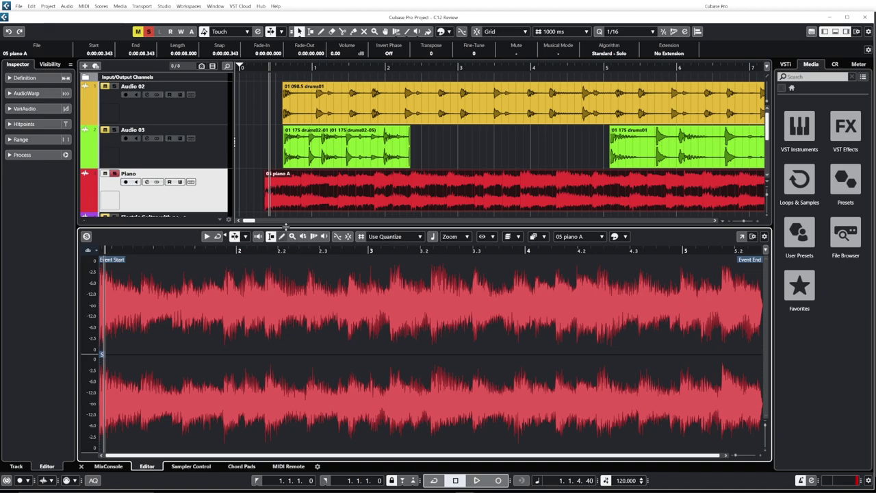
click(25, 109)
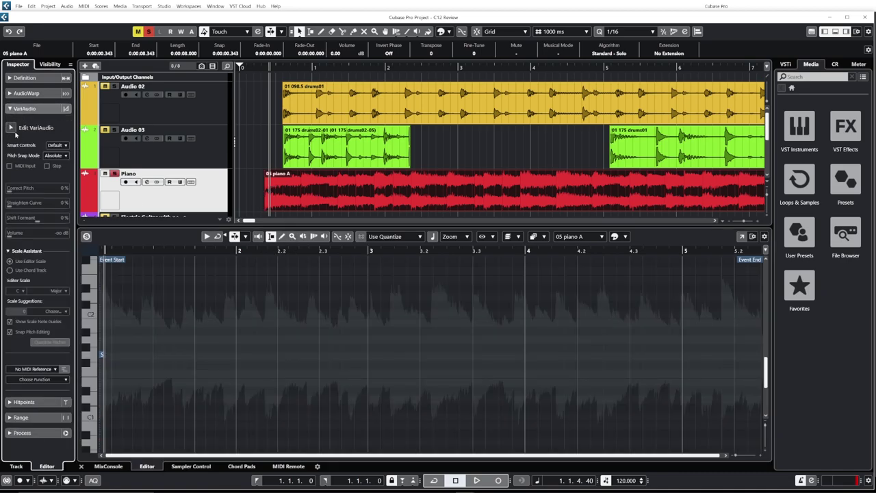
click(10, 128)
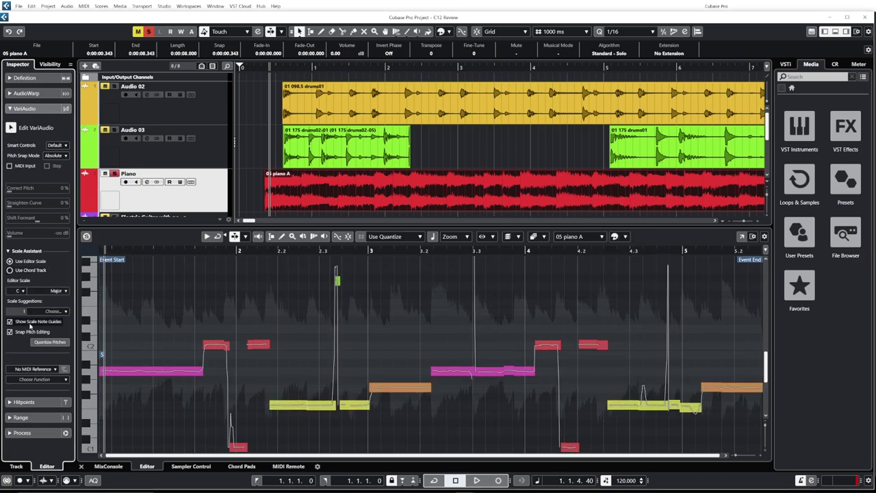
click(9, 252)
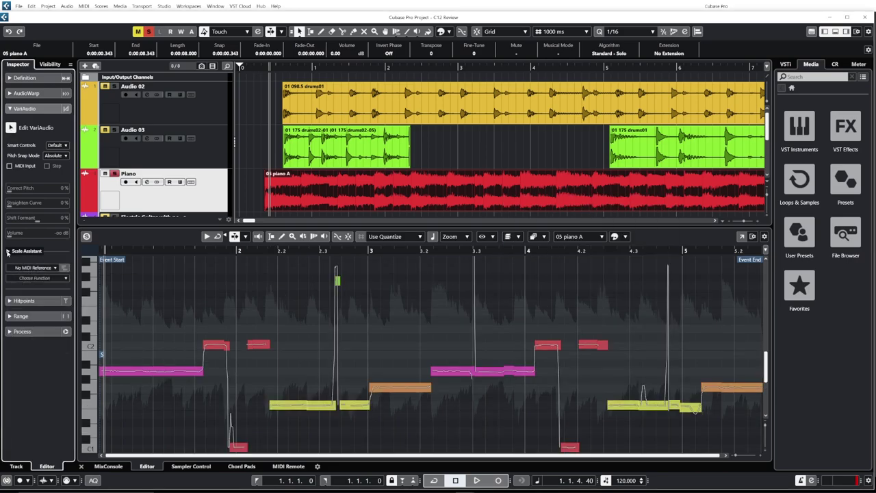
click(9, 251)
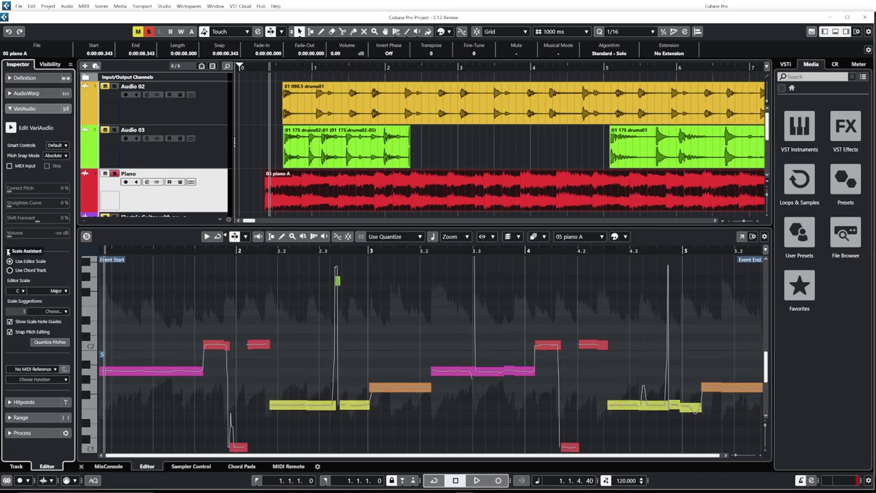
Step: Set the VariAudio editor scale to C Harmonic Minor and check the scale suggestions
click(18, 291)
click(21, 293)
click(66, 292)
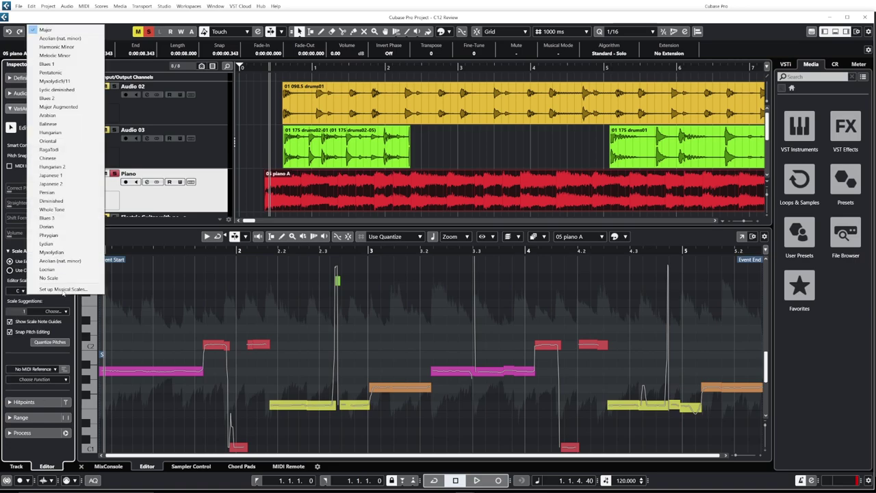
click(66, 51)
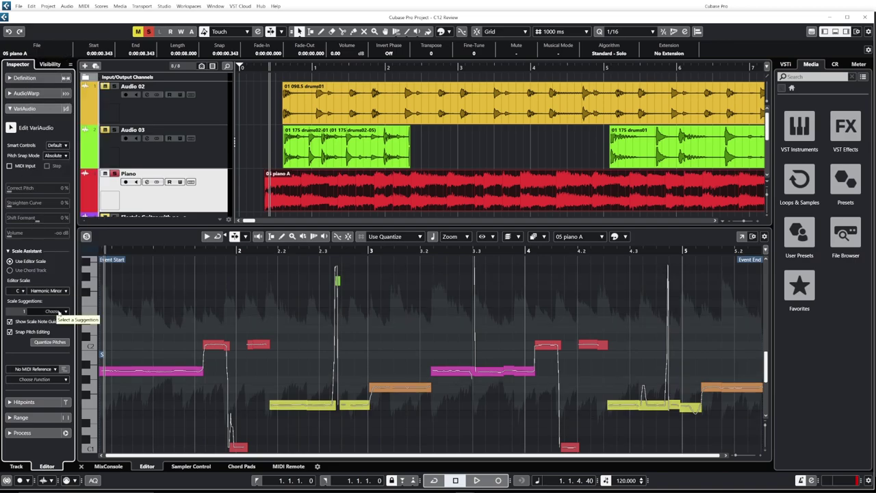
click(59, 309)
click(59, 306)
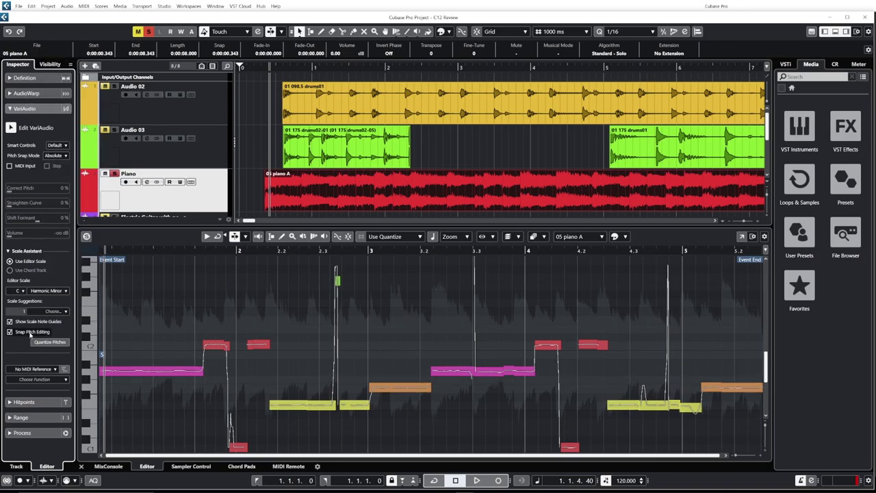
Step: Switch Snap Pitch Editing and the scale note guides off and back on, and shift the first piano note segment slightly lower
click(10, 332)
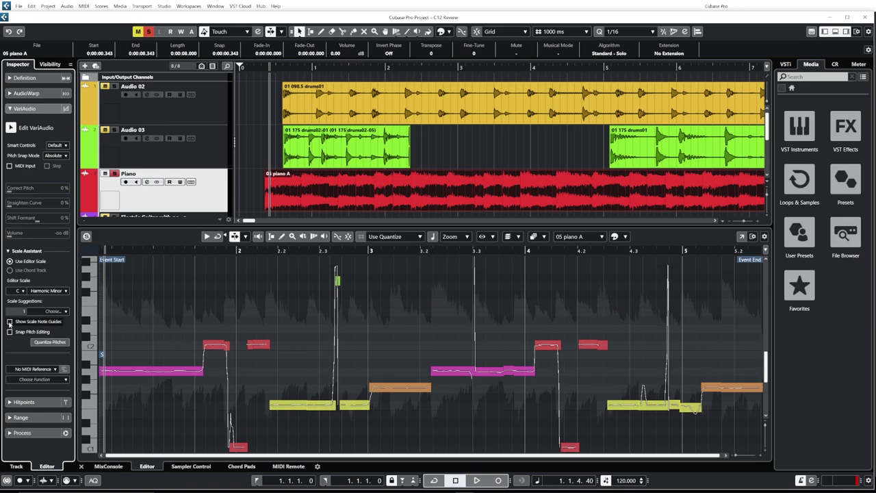
click(9, 322)
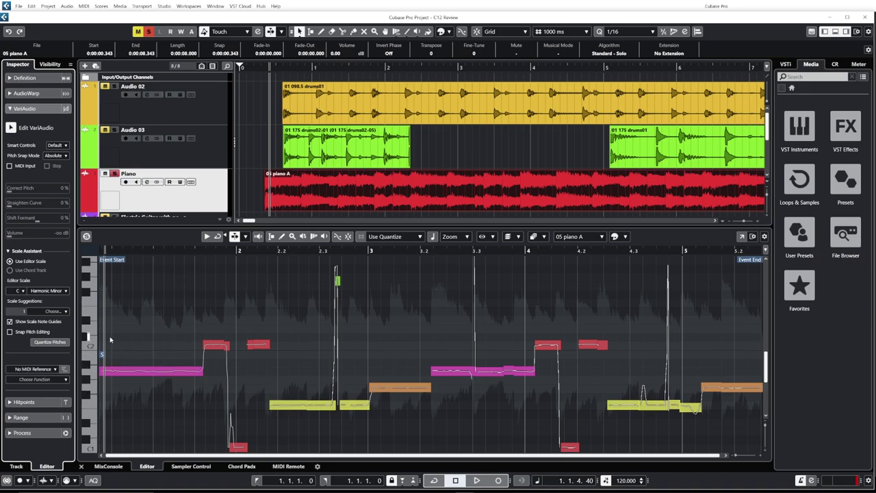
click(9, 332)
mouse_move(165, 371)
mouse_down()
mouse_move(172, 304)
mouse_move(161, 404)
mouse_move(168, 327)
mouse_move(165, 387)
mouse_move(165, 359)
mouse_move(164, 377)
mouse_up()
key(ctrl+alt+e)
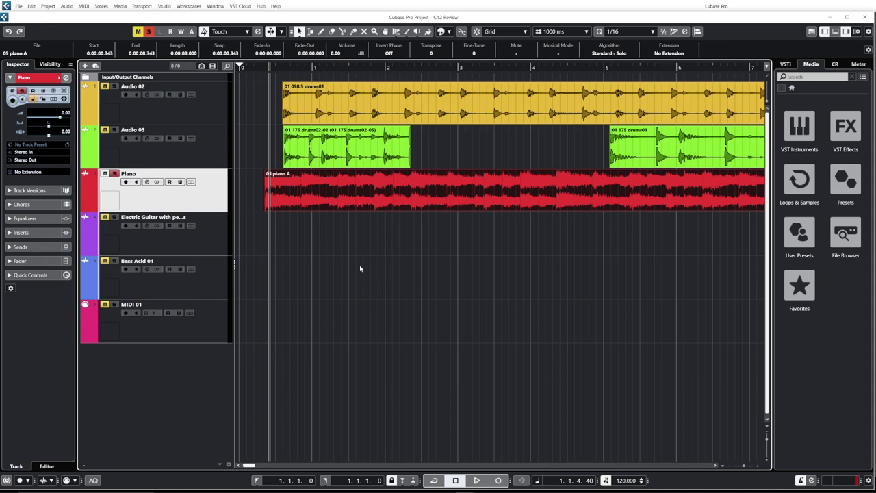
key(g)
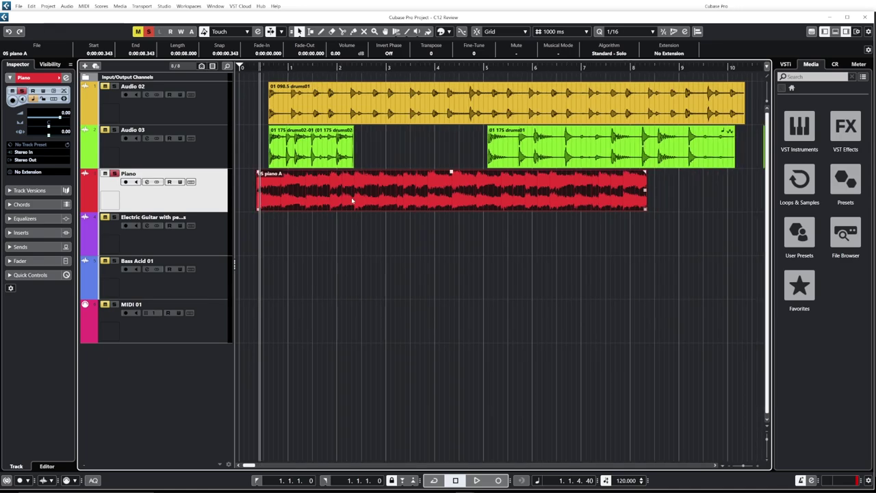
Step: Select the 05 piano A event and look through the audio processing commands available for it
click(401, 229)
click(366, 195)
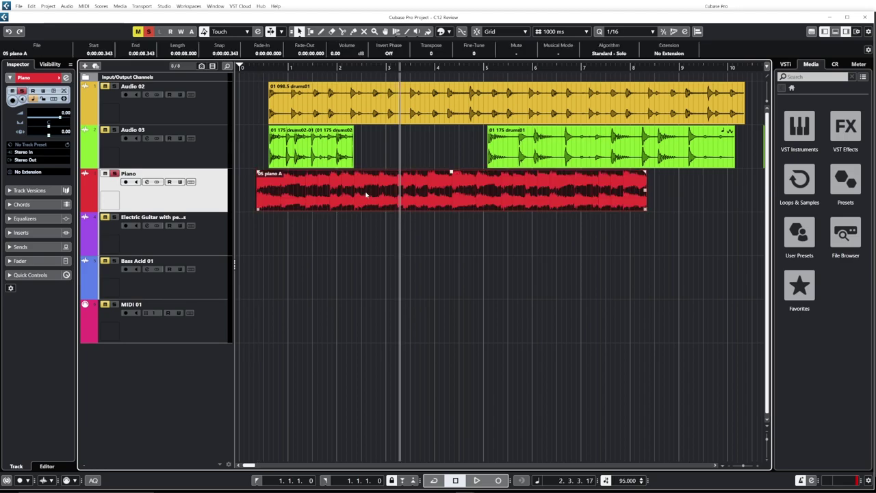
right_click(298, 197)
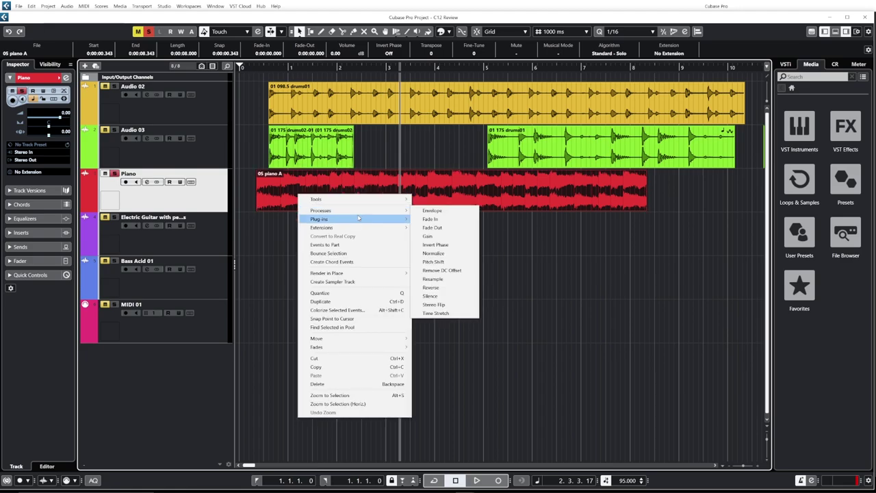
mouse_move(359, 217)
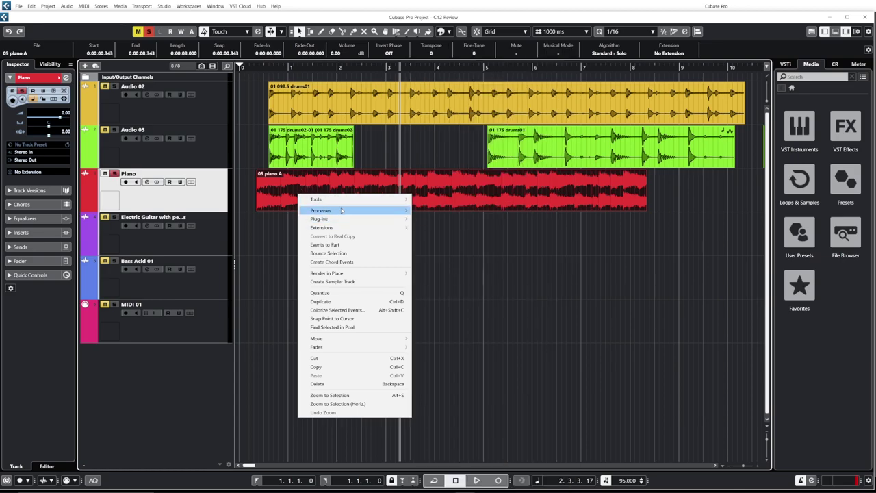
click(318, 187)
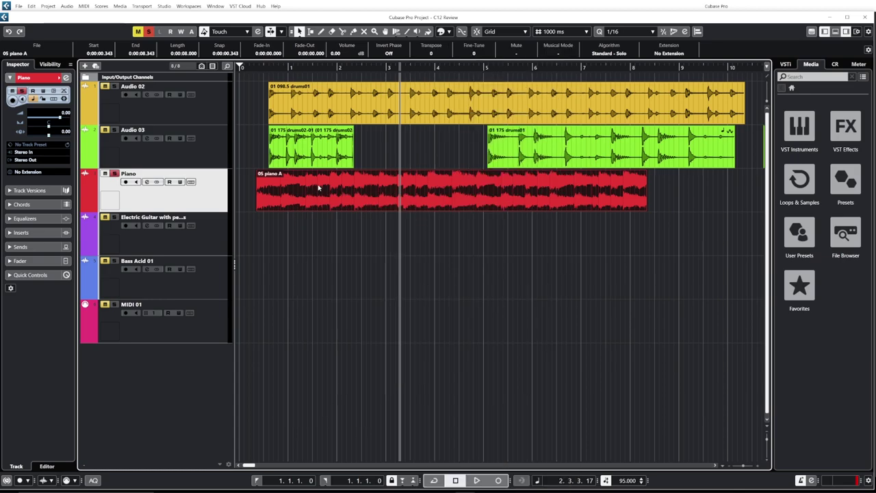
Step: Check the Editing Tools preferences for the Show Toolbox on Right-Click option and confirm the dialog
click(31, 6)
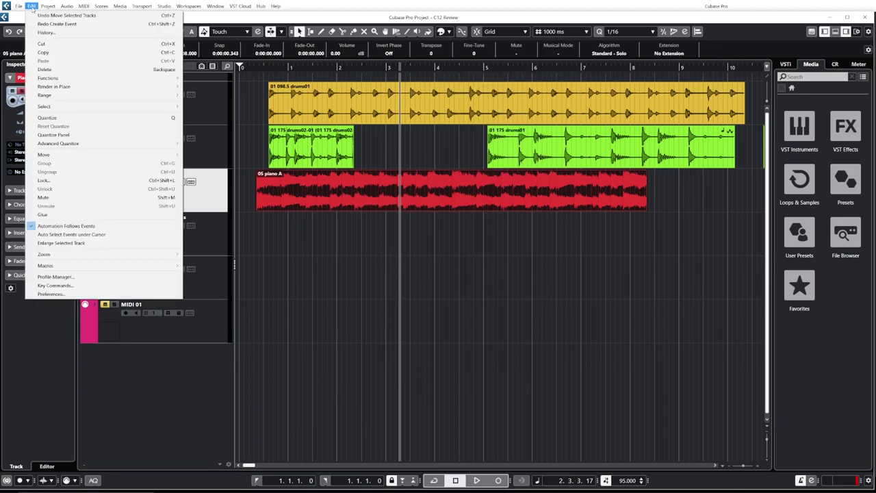
click(50, 293)
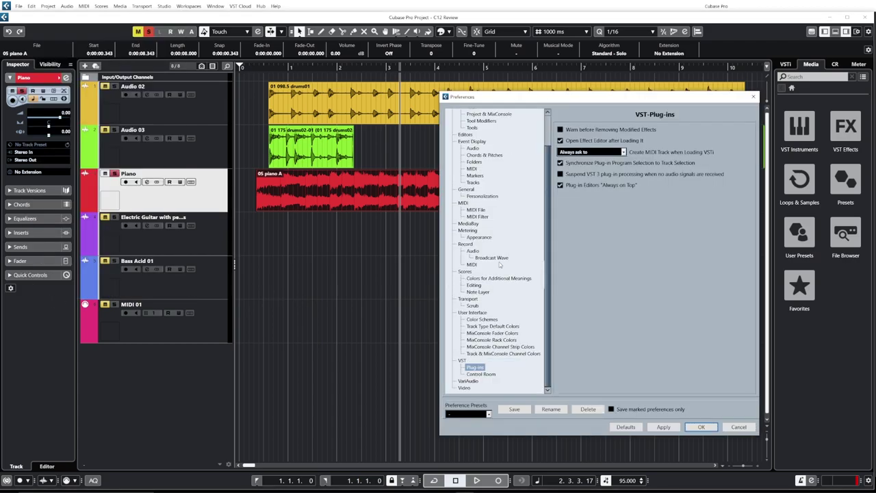
scroll(484, 205, up, 2)
click(472, 163)
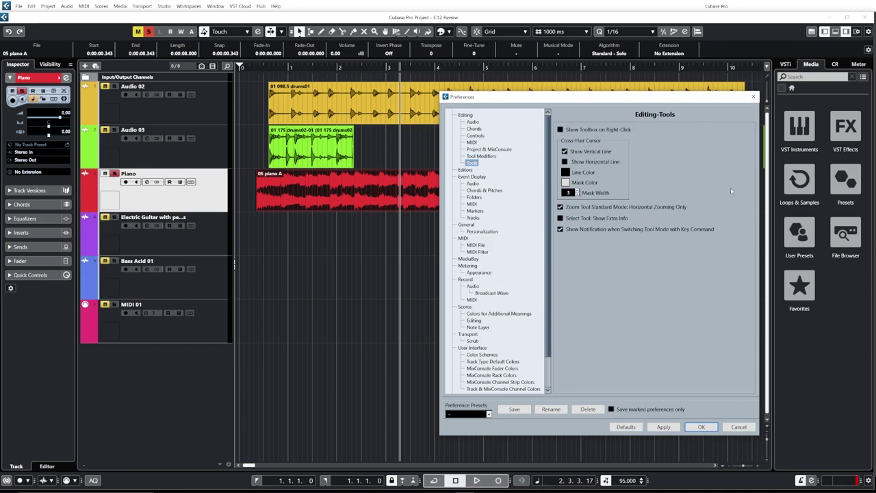
click(702, 426)
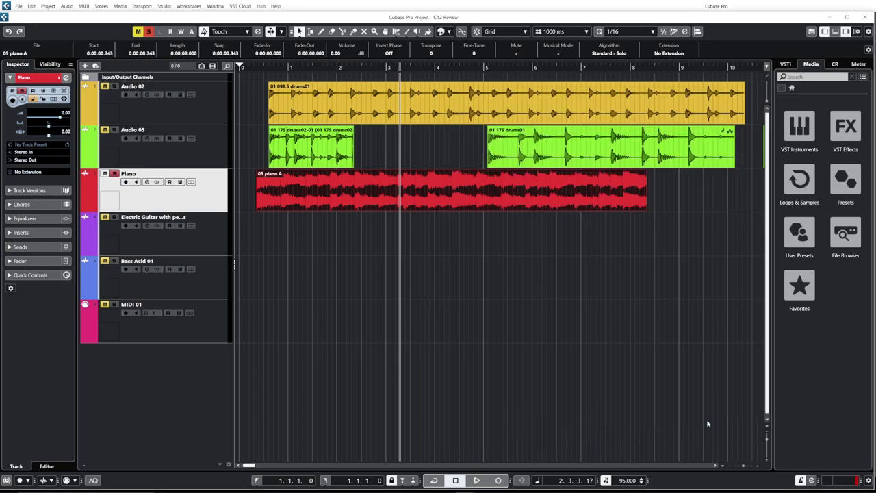
Step: Create chord events directly from the 05 piano A event
right_click(367, 186)
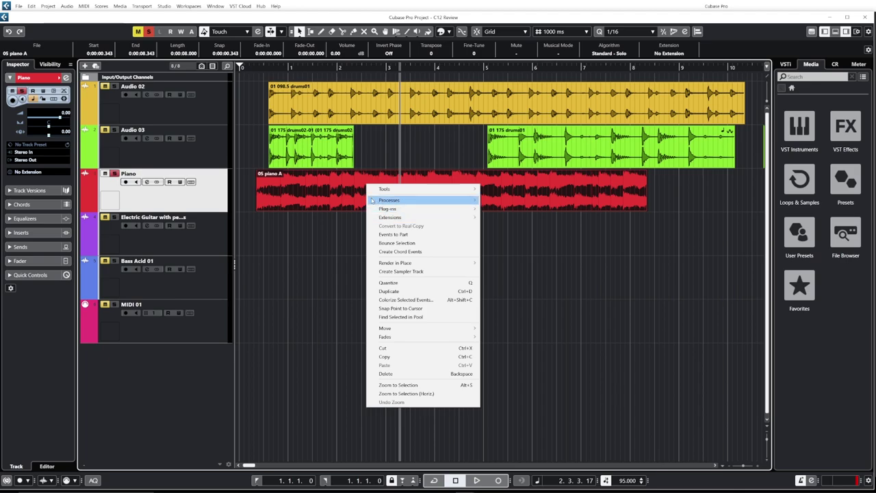
mouse_move(374, 204)
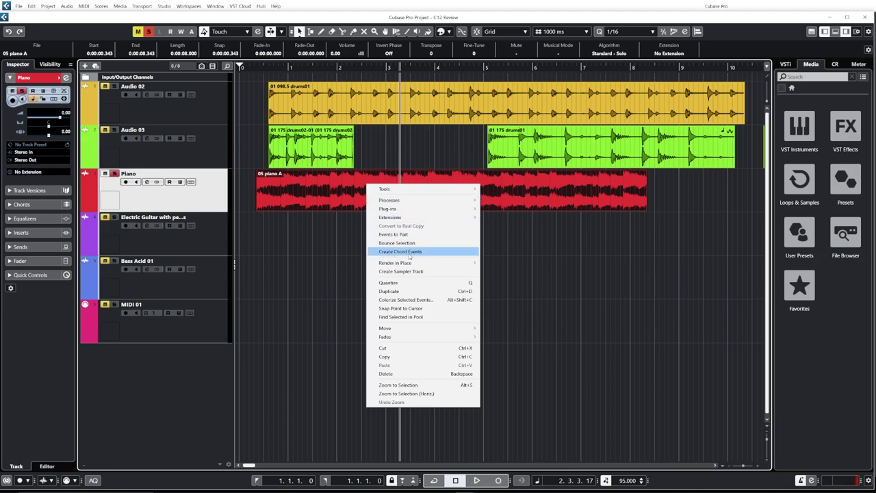
click(409, 255)
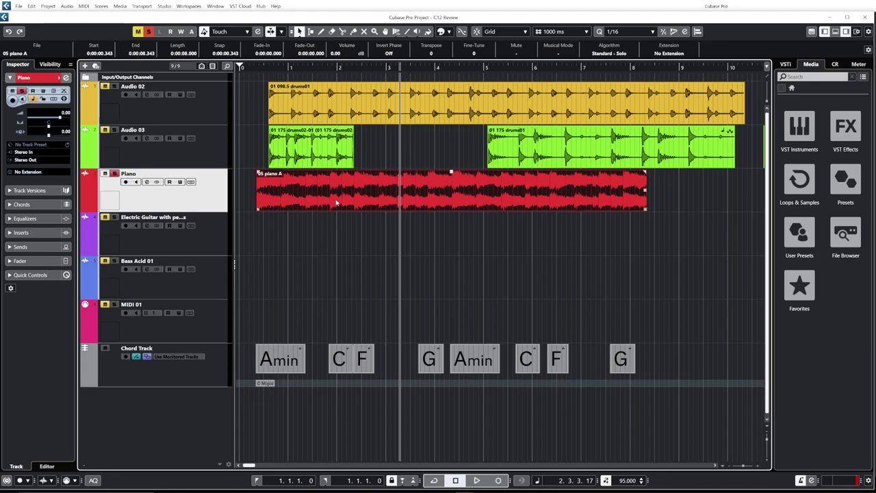
Step: Play the piano track from just before the 05 piano A event to compare it with the chord track, then stop
click(250, 235)
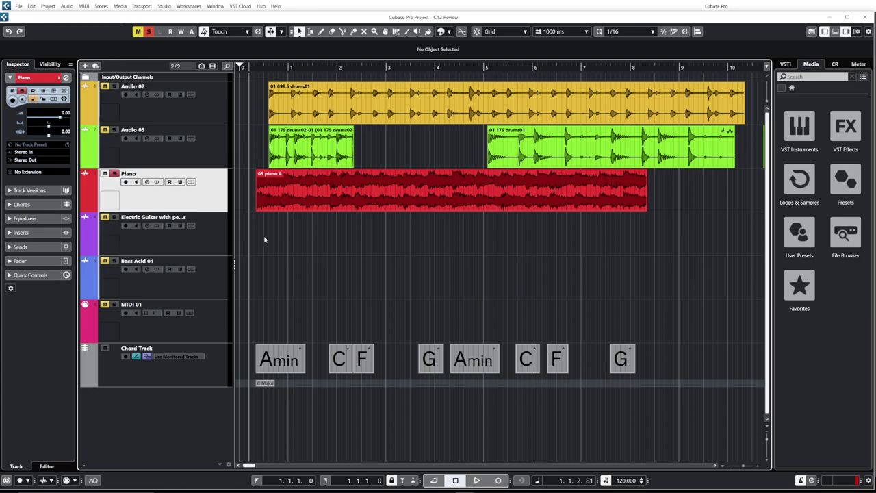
key(space)
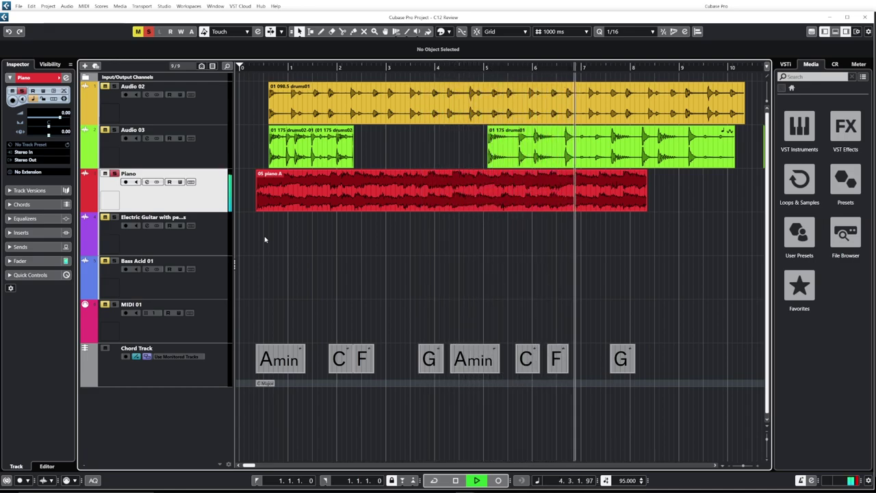
key(space)
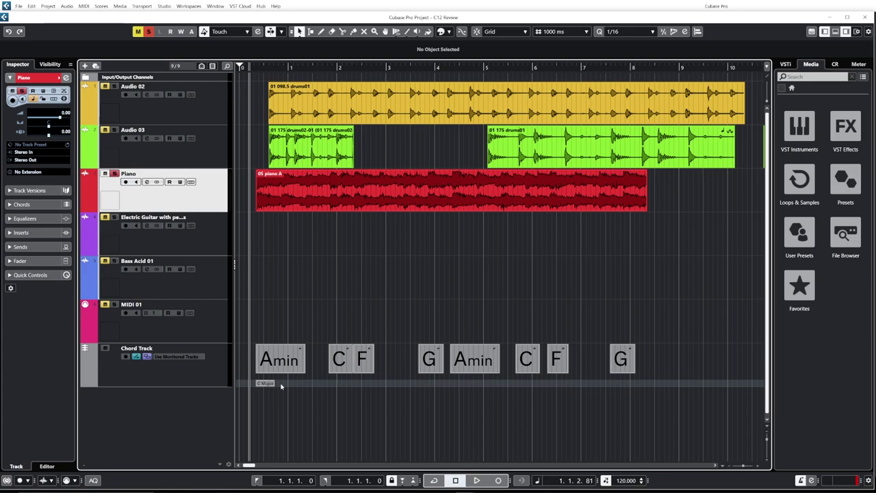
Step: Add a chord track and drop the 05 piano A event onto it to generate its chord events
click(314, 192)
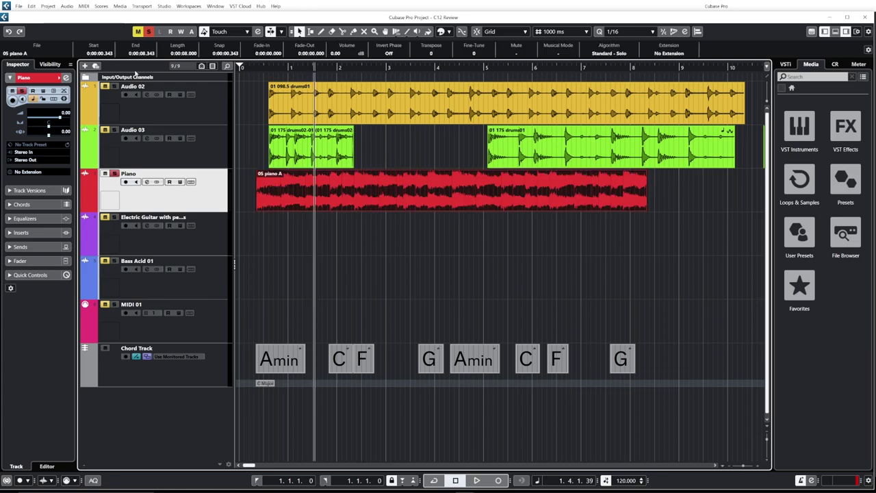
click(48, 6)
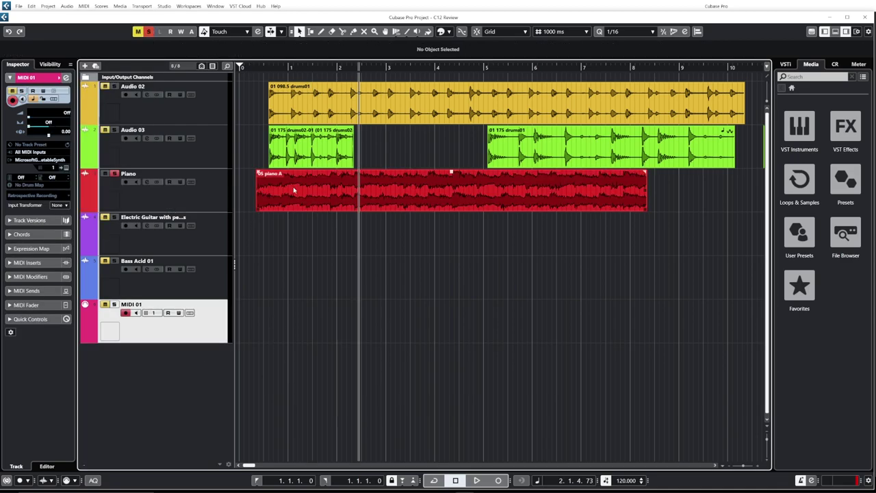
click(304, 192)
right_click(195, 376)
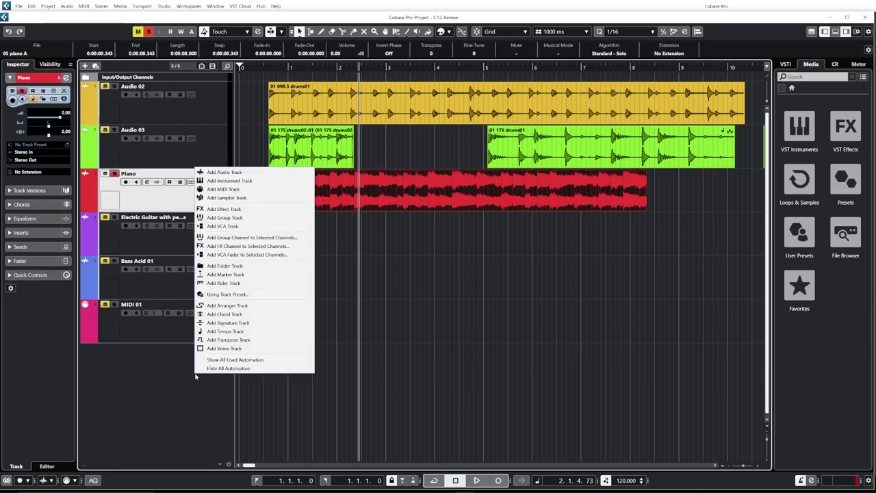
click(226, 313)
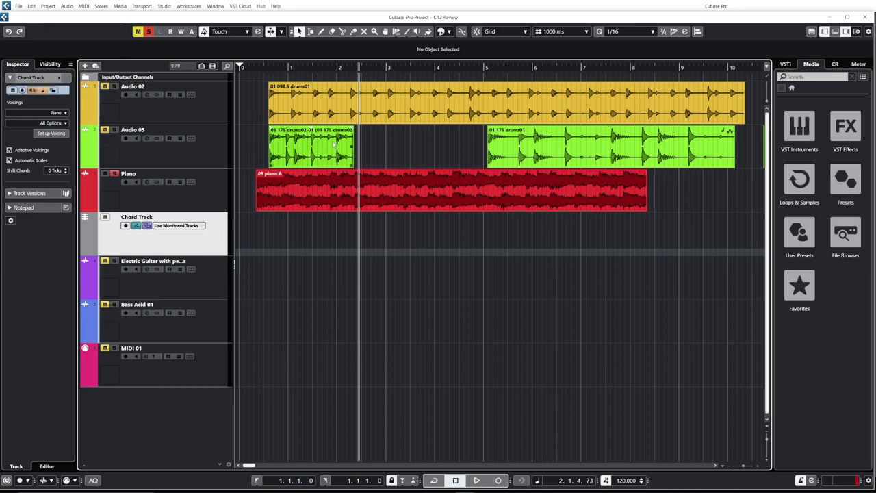
drag(362, 191, 415, 246)
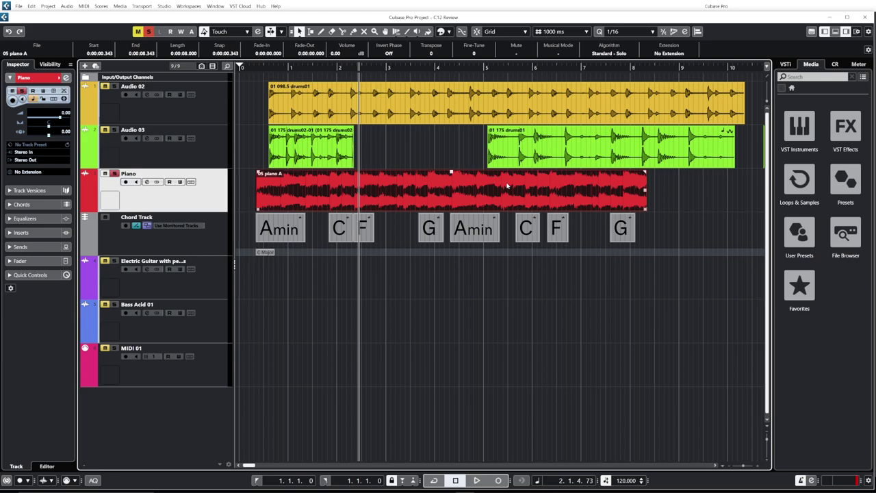
drag(528, 195, 648, 234)
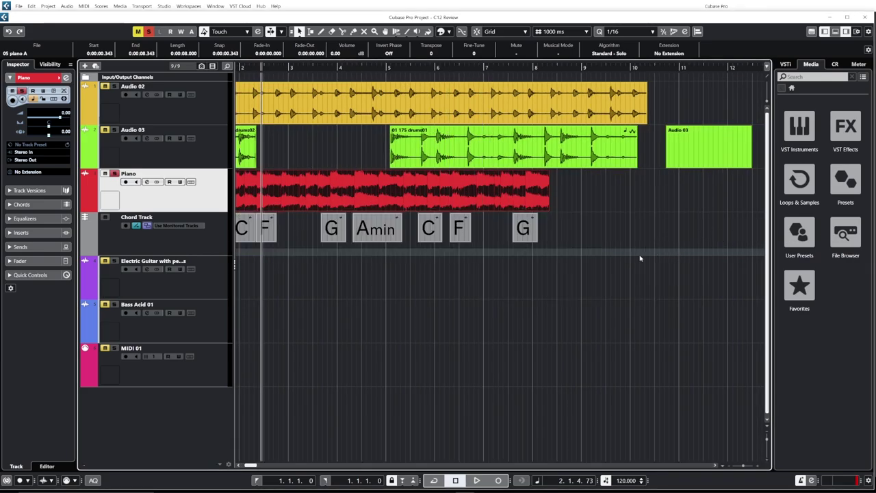
scroll(397, 284, left, 3)
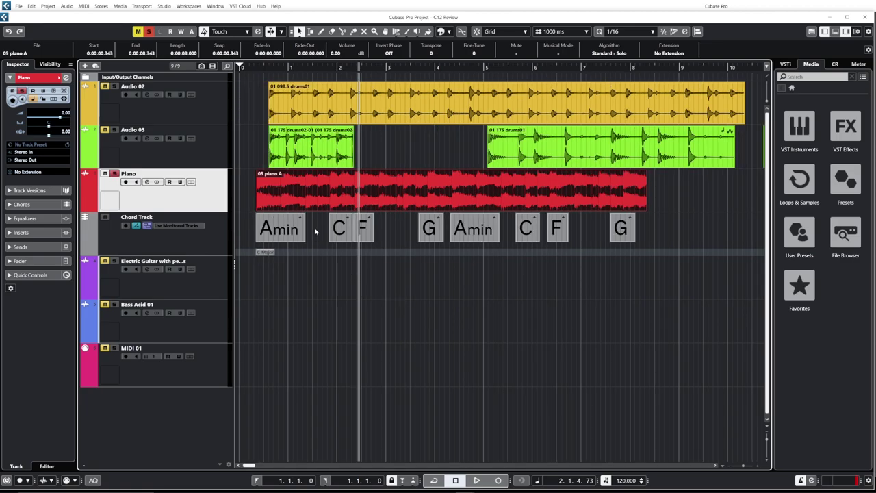
click(290, 197)
click(300, 233)
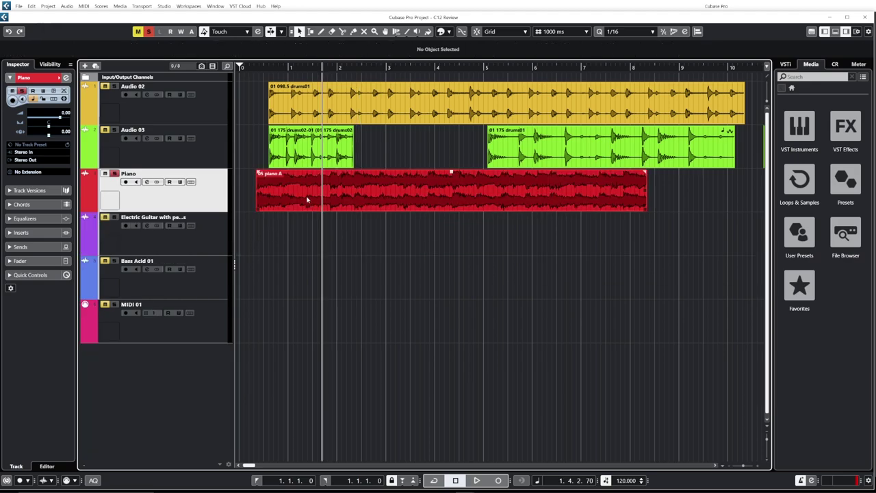
Step: Generate chord events from the selected 05 piano A event with the project-level Chord Track command
click(308, 199)
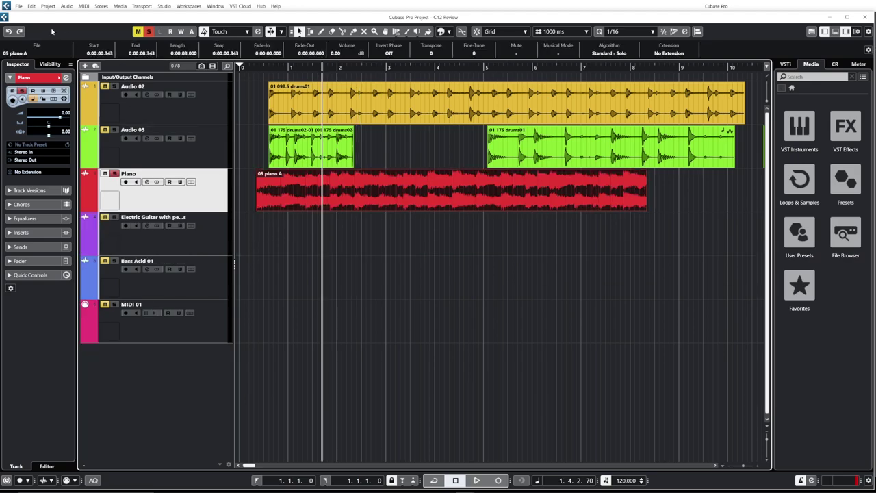
click(48, 5)
mouse_move(87, 155)
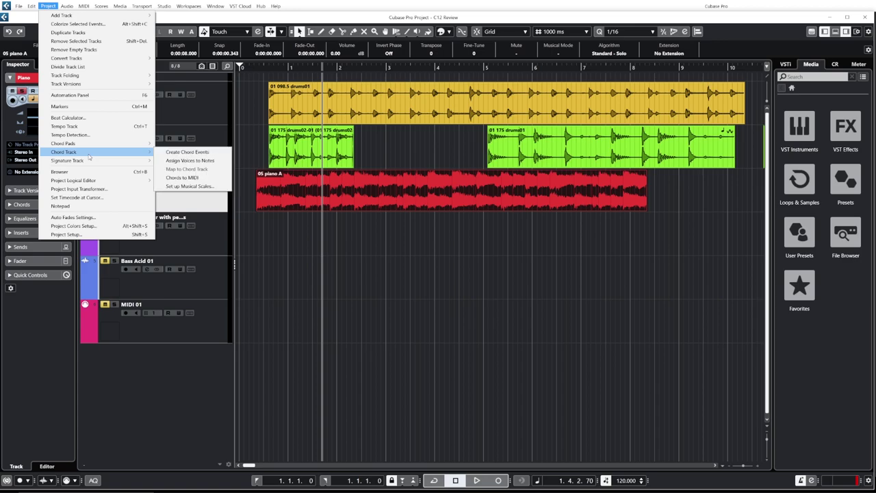
click(186, 152)
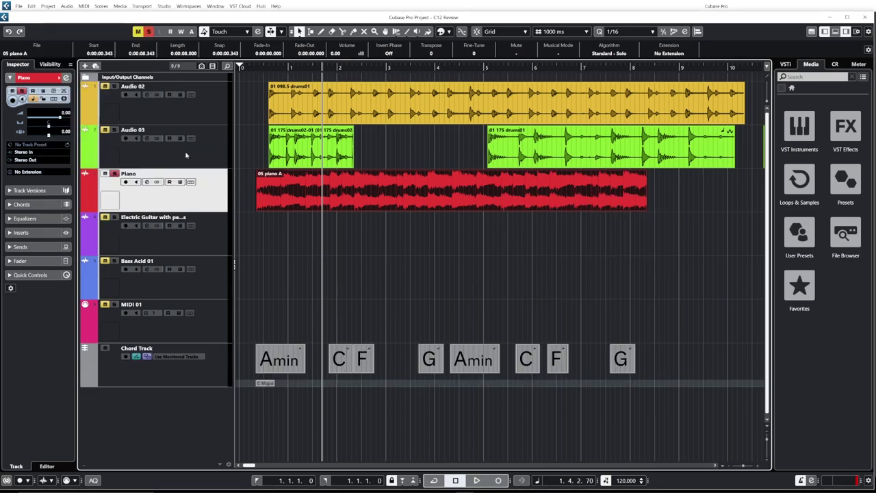
Step: Look at the piano event's own Create Chord Events command and undo the chord track creation
right_click(342, 194)
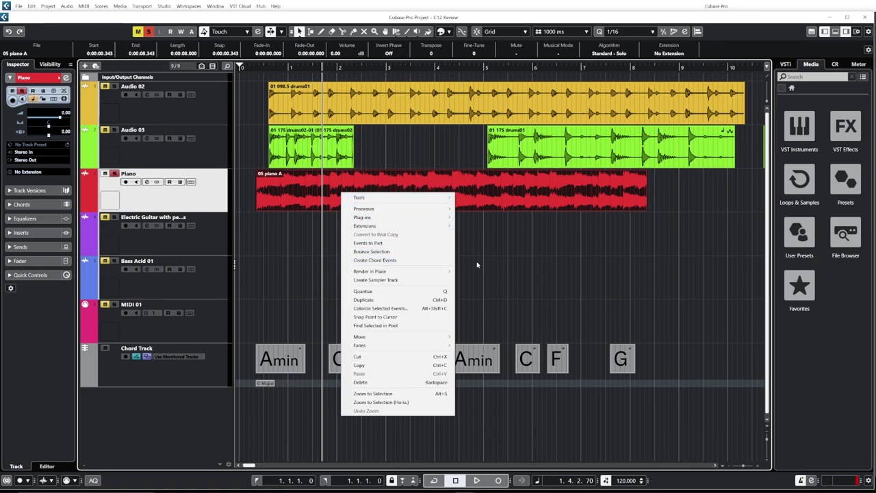
click(453, 260)
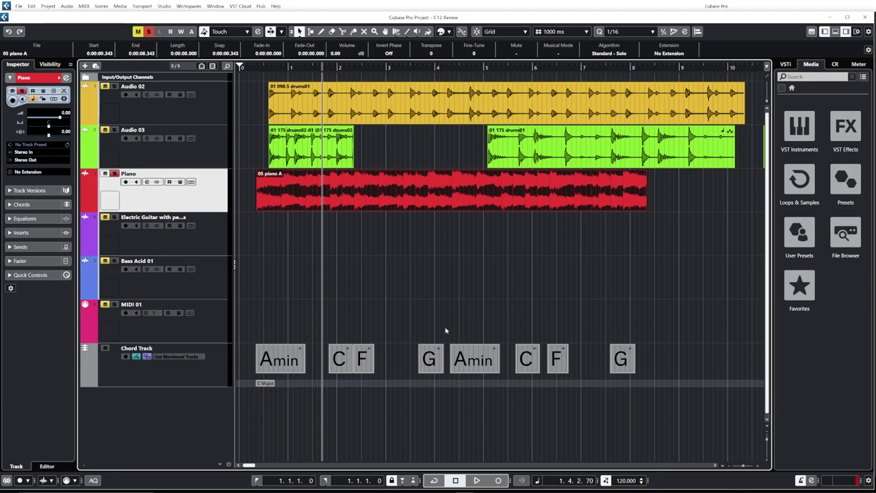
key(ctrl+z)
Step: Start importing tracks from another project and choose tempo test.cpr as the source
click(19, 6)
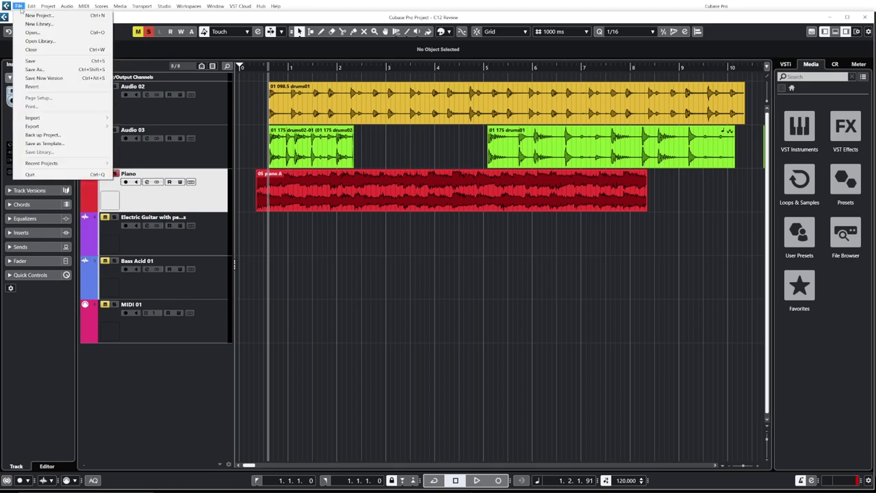
mouse_move(50, 122)
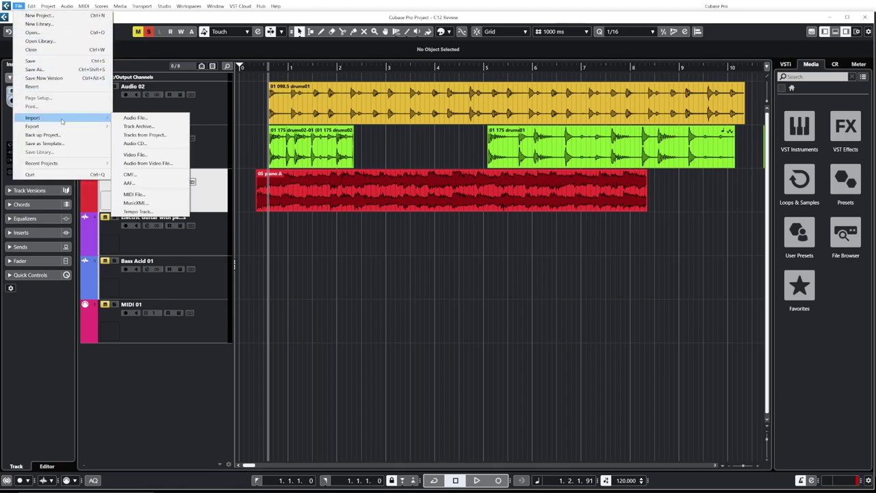
click(150, 137)
scroll(201, 154, down, 5)
scroll(201, 153, down, 4)
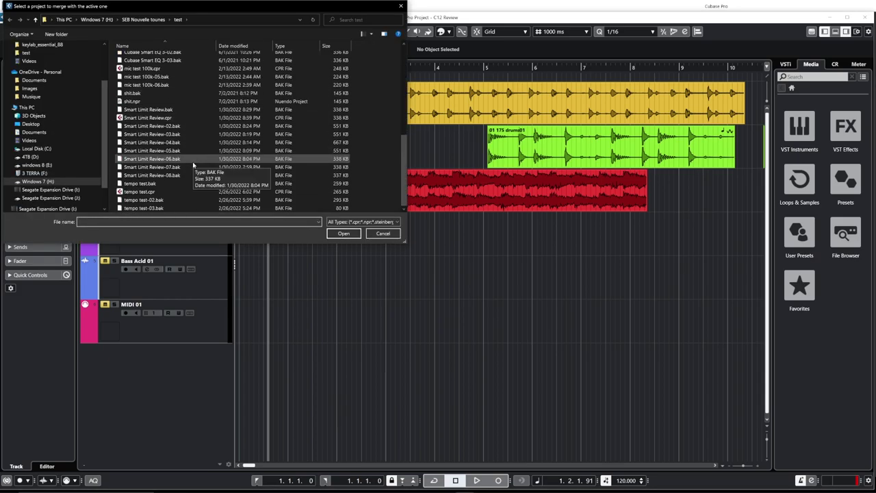
double_click(142, 194)
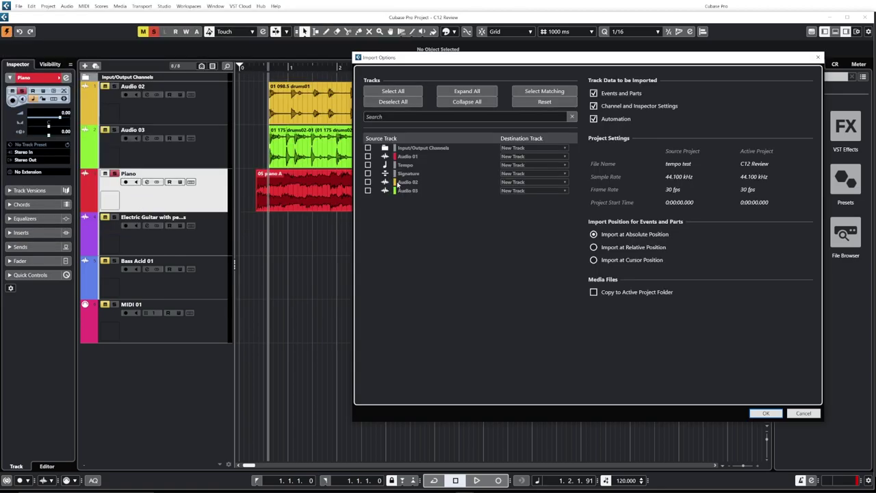
Step: Import only the Signature and Tempo tracks as new tracks at their absolute position
click(368, 173)
click(368, 165)
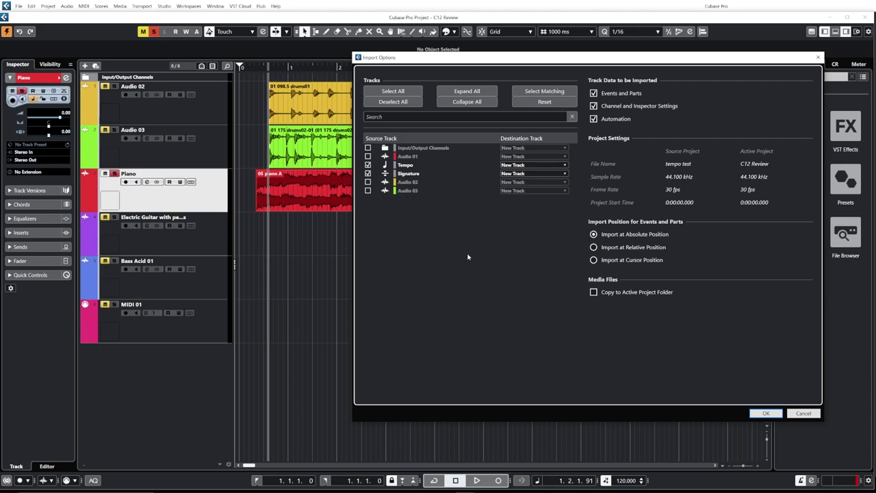
click(767, 414)
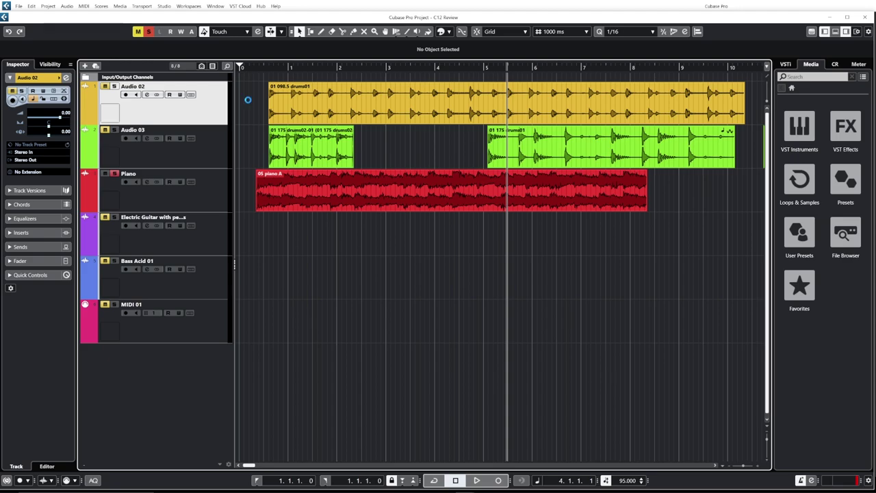
Step: Look at the Export Audio Mixdown options with the drum and piano events selected, and close them without exporting
drag(246, 91, 375, 213)
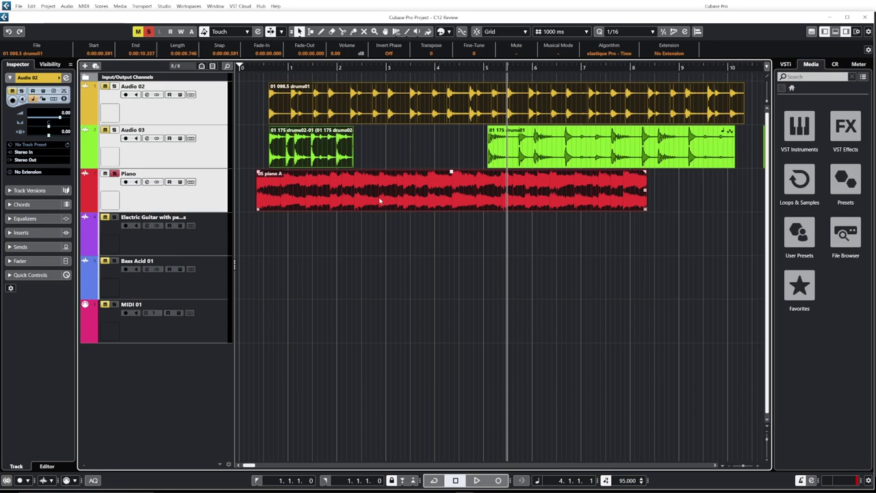
key(ctrl+shift+e)
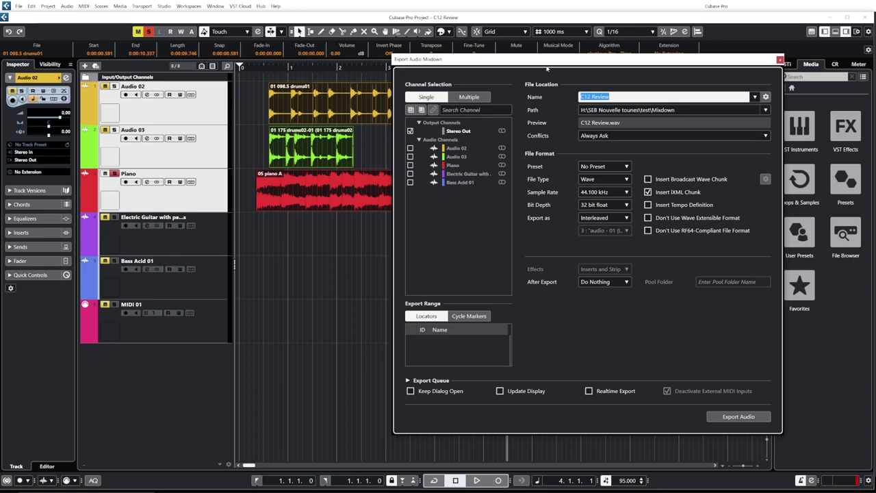
drag(582, 63, 552, 134)
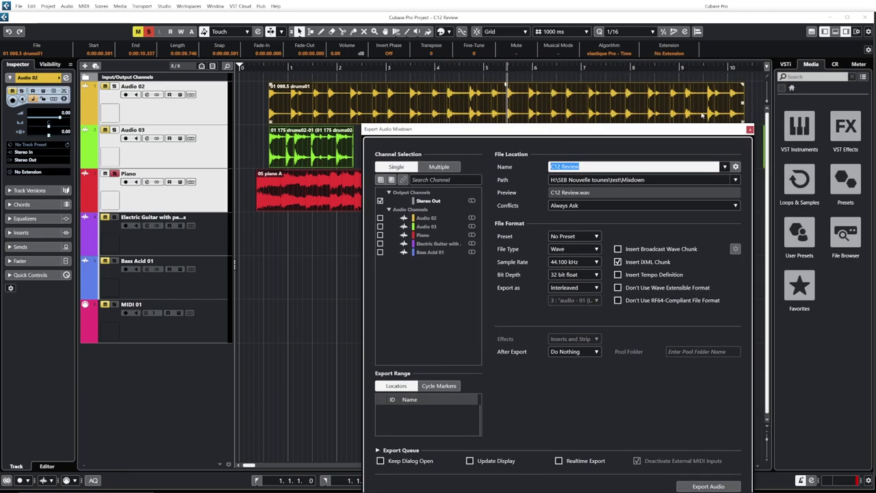
drag(663, 131, 667, 77)
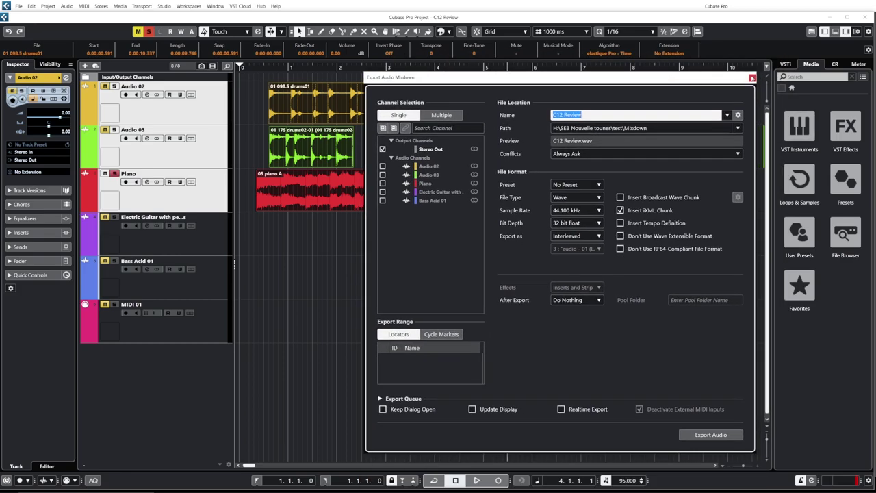
click(753, 74)
Step: Select the first events on the Audio 02, Audio 03 and Piano tracks and open the Selected Events export settings
drag(251, 97, 350, 218)
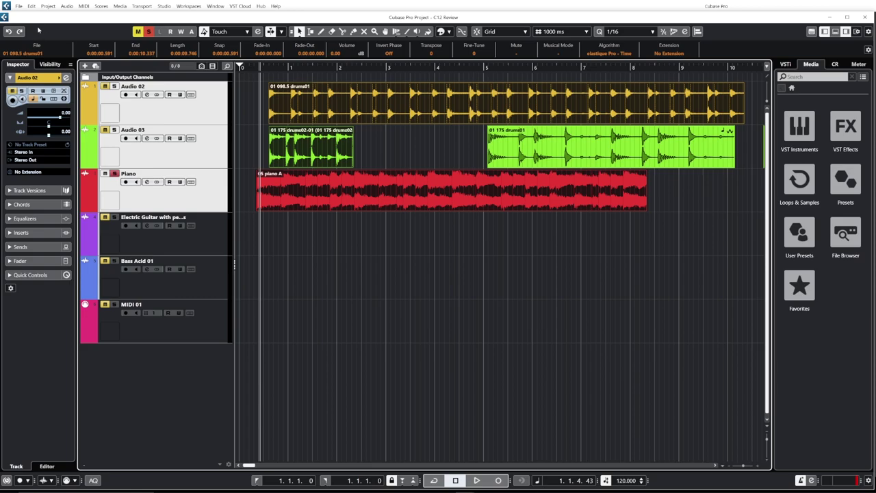
click(20, 6)
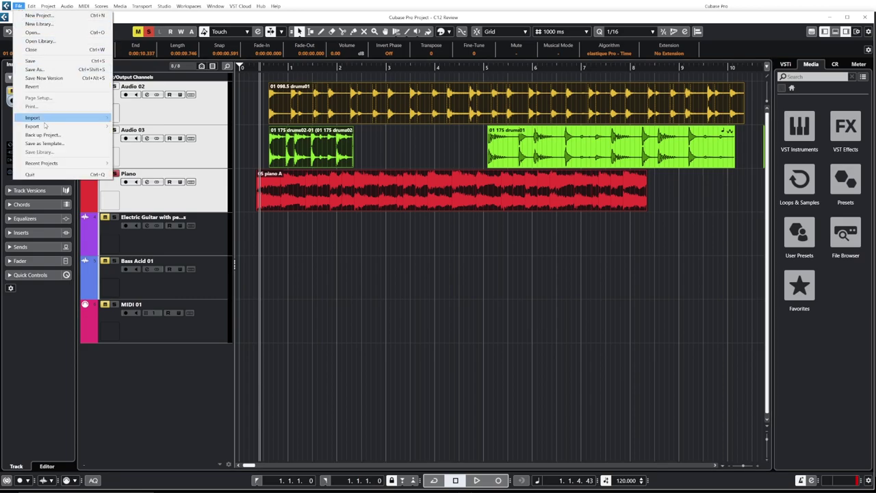
mouse_move(45, 129)
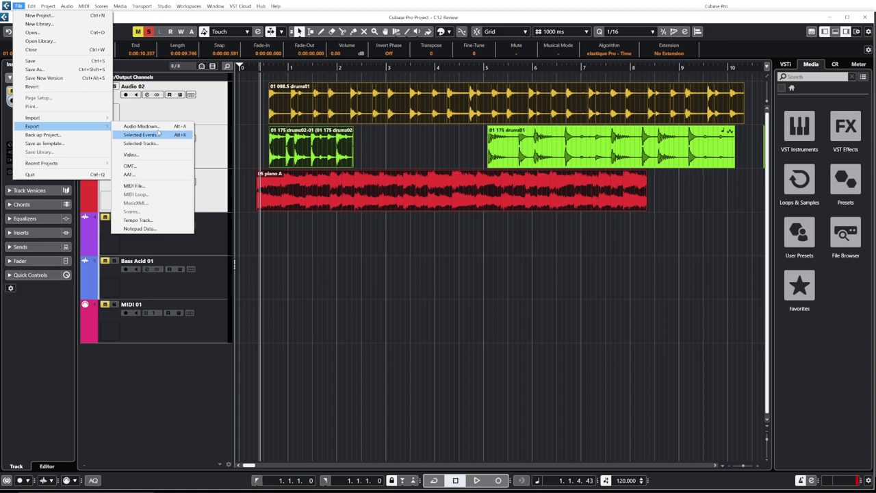
mouse_move(35, 8)
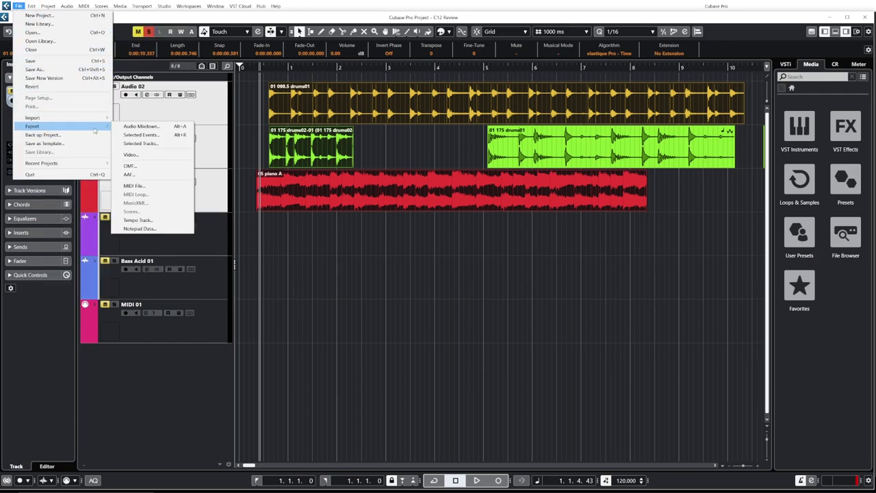
click(149, 135)
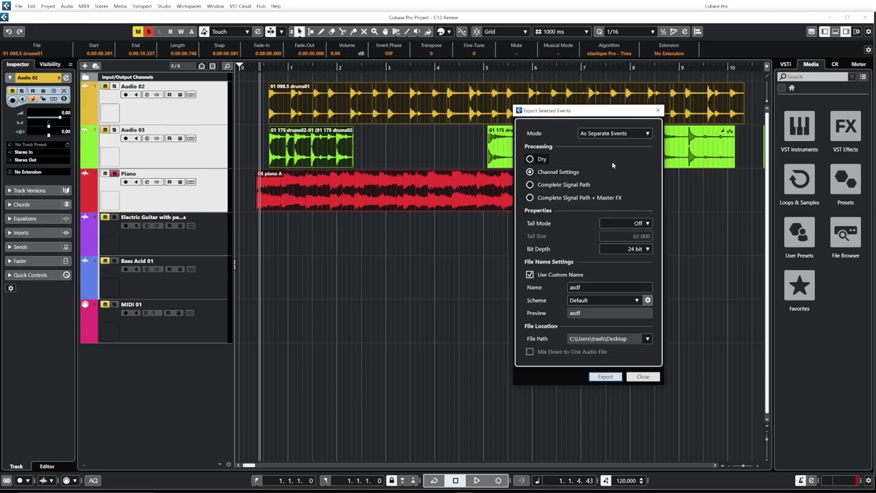
Step: Review the export modes and set the mode for the selected events to As One Event
click(624, 134)
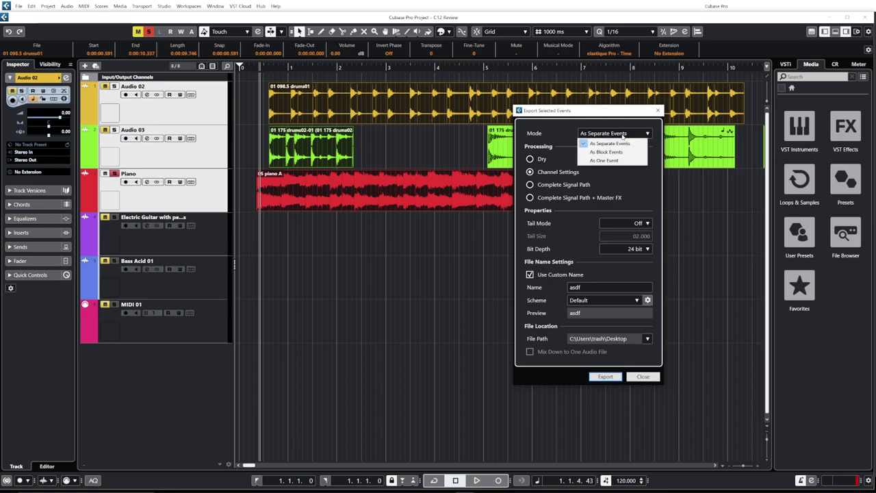
click(615, 176)
drag(604, 113, 582, 241)
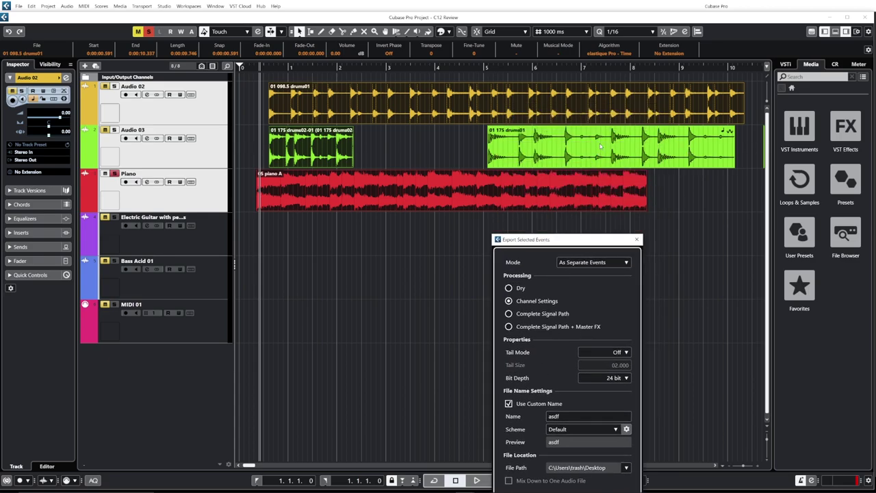
click(593, 262)
click(587, 290)
Step: Go through the processing options, choose Complete Signal Path + Master FX, and set the tail mode to Seconds
drag(541, 239, 549, 127)
click(530, 176)
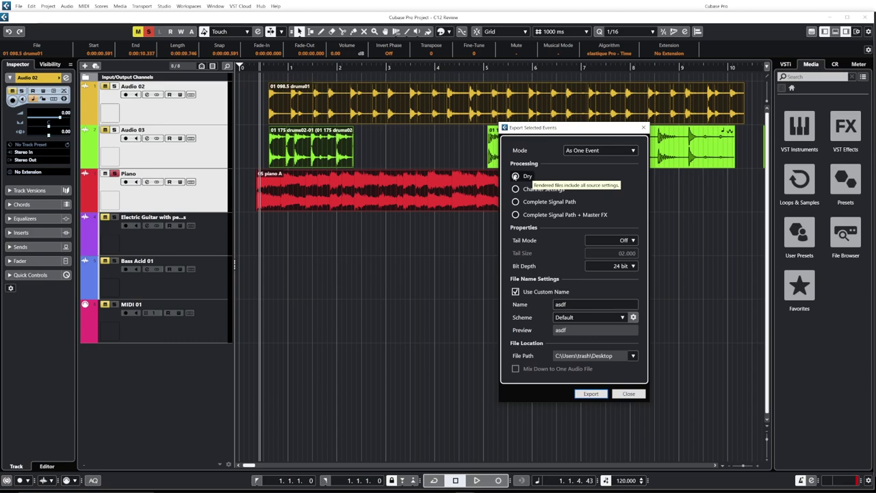
click(517, 192)
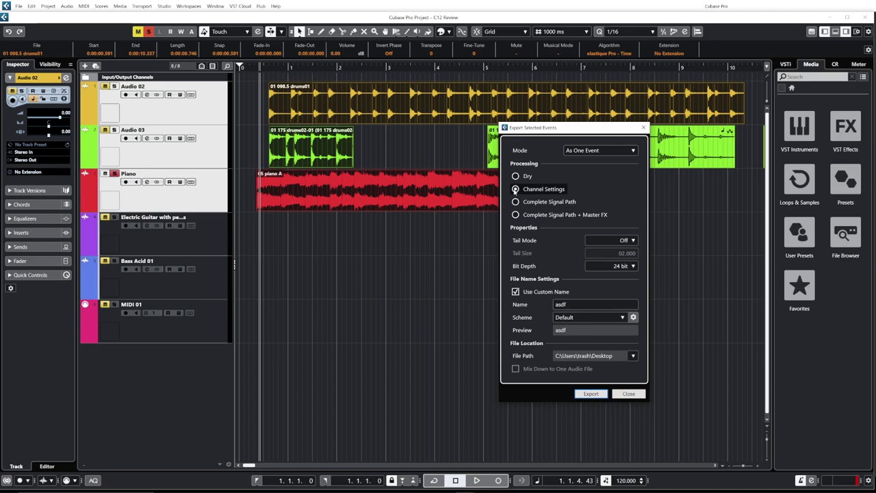
click(516, 202)
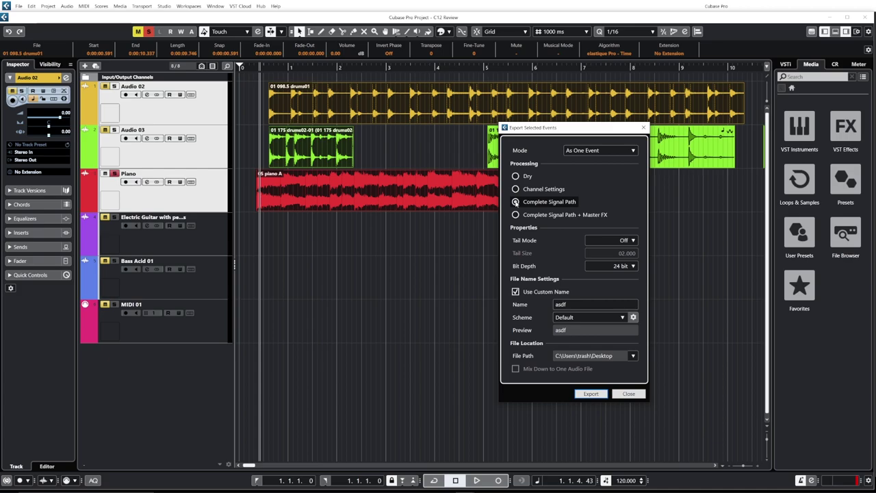
click(524, 214)
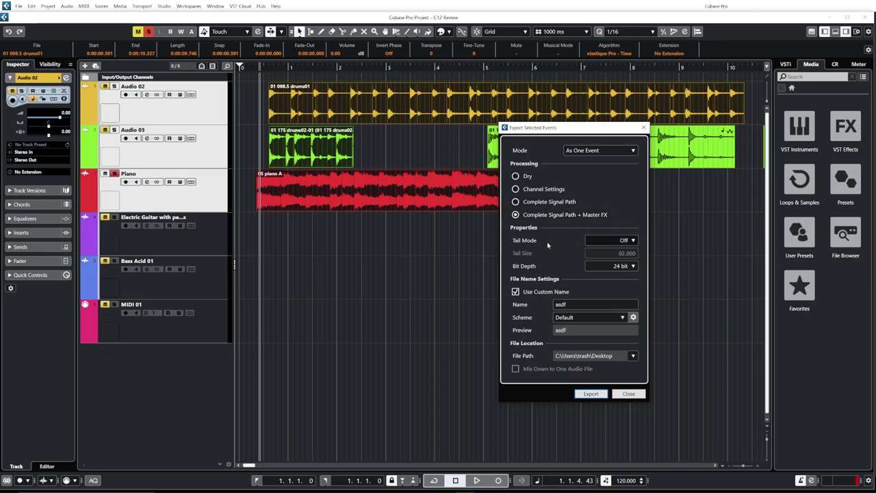
click(632, 241)
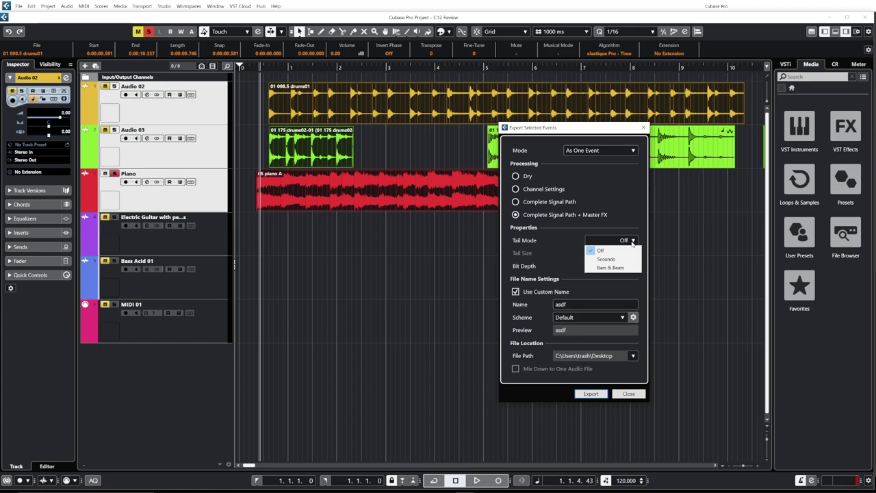
click(616, 260)
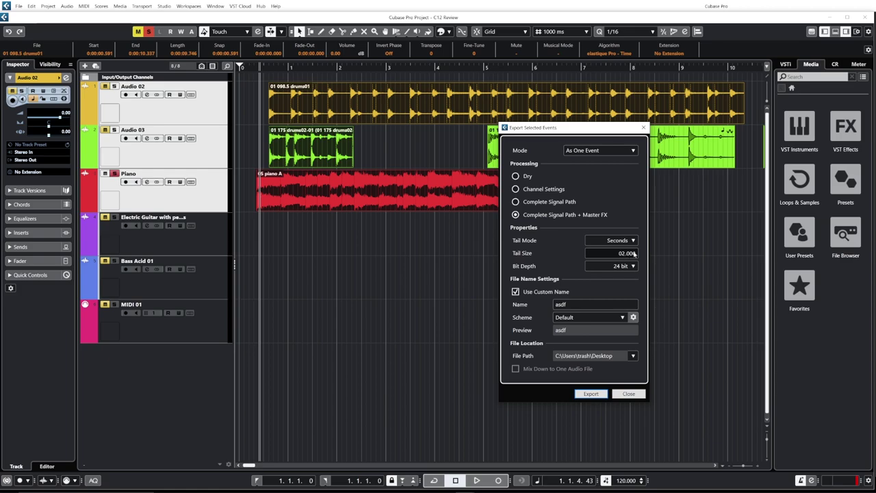
Step: Look at the naming scheme attributes and export the selected events to the Desktop under the custom name asdf
click(633, 318)
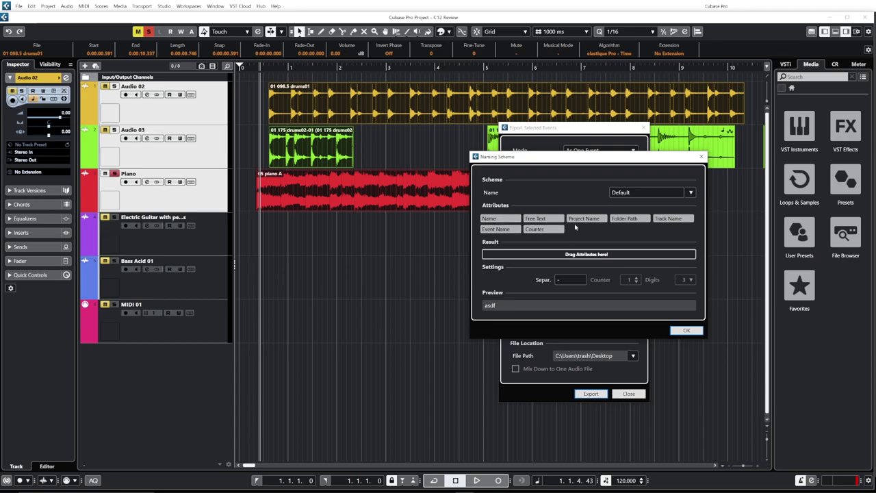
click(701, 157)
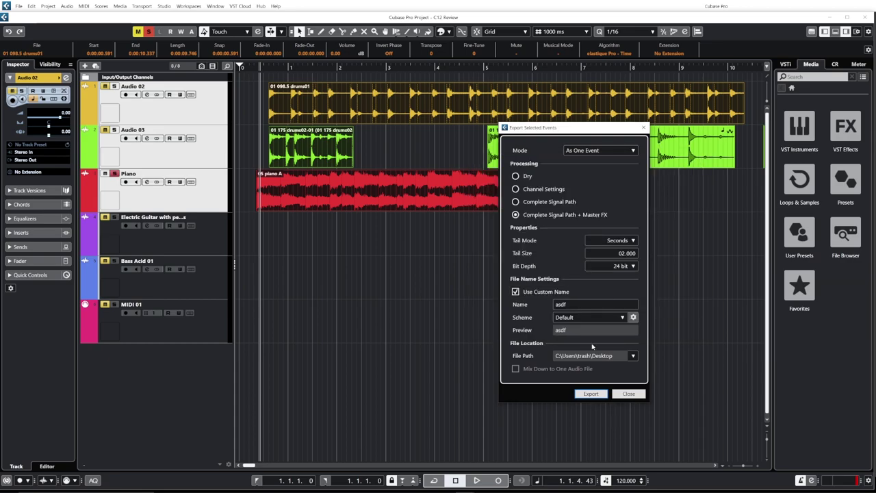
click(590, 394)
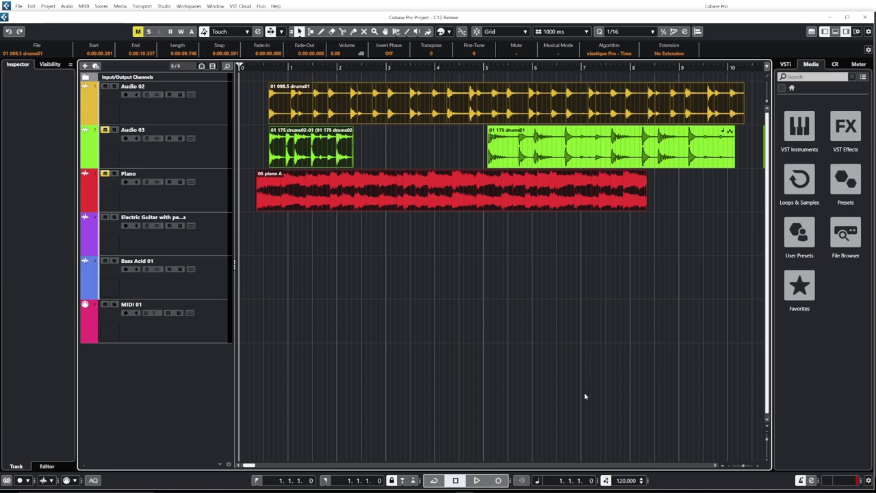
Step: Select a range from about 5.8 to 7.7 seconds across the Audio 02, Audio 03 and Piano tracks
click(371, 216)
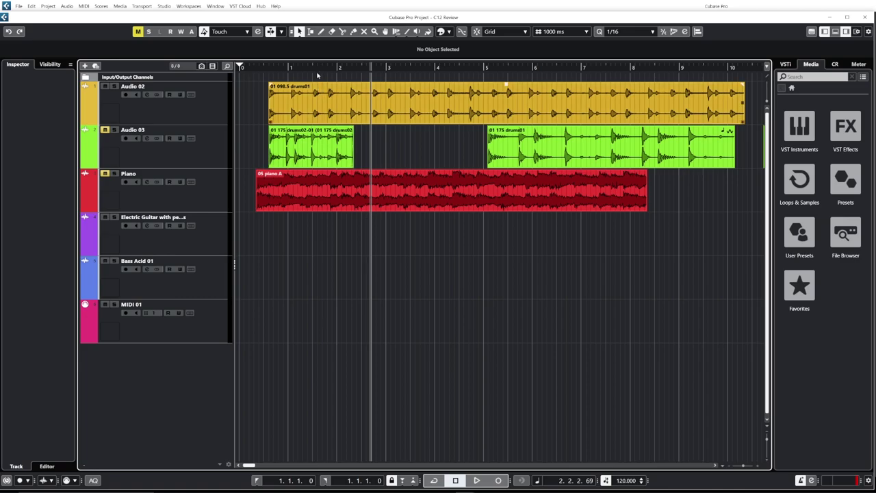
click(310, 31)
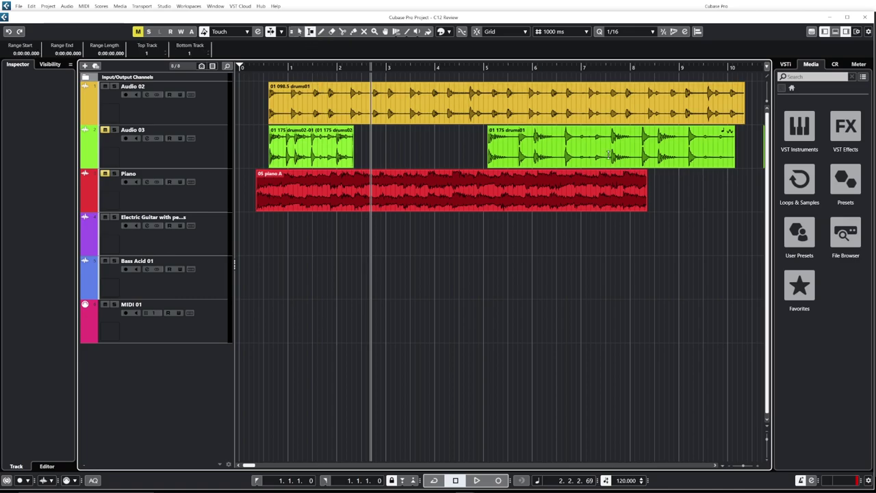
drag(527, 107, 617, 185)
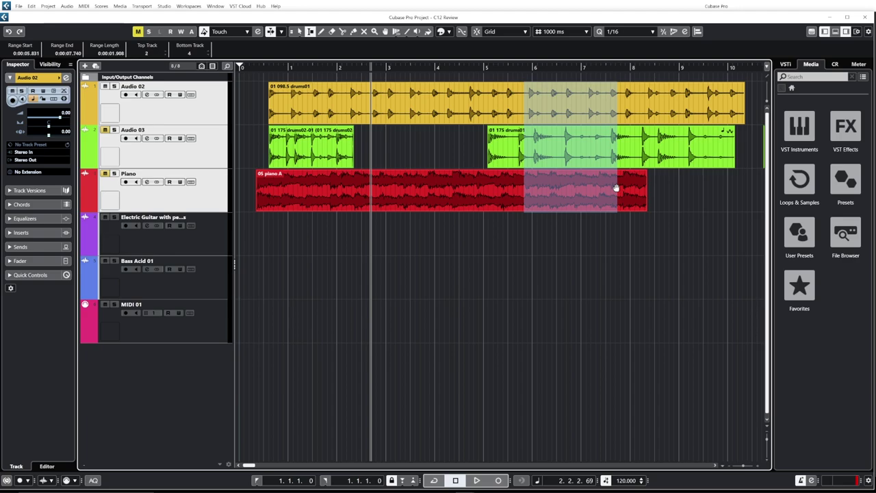
Step: Export the selected range as one event with Complete Signal Path processing, creating a unique name for the existing file
key(ctrl+shift+e)
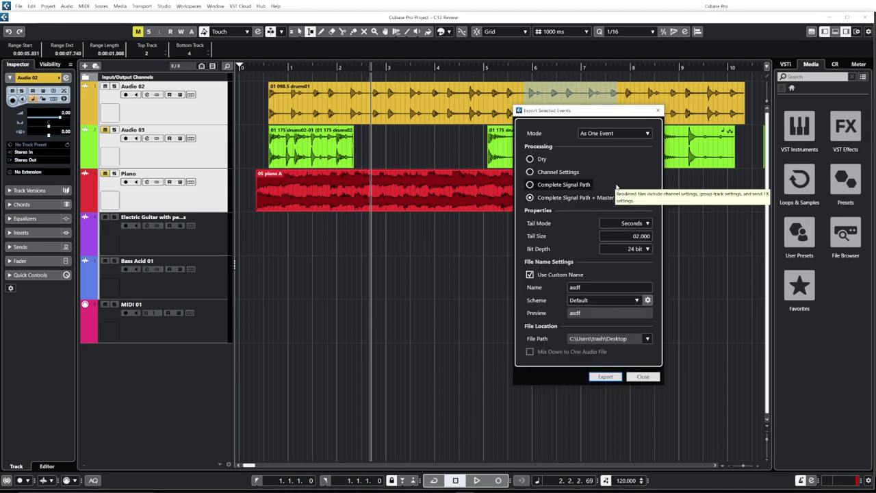
drag(589, 114, 380, 133)
click(356, 204)
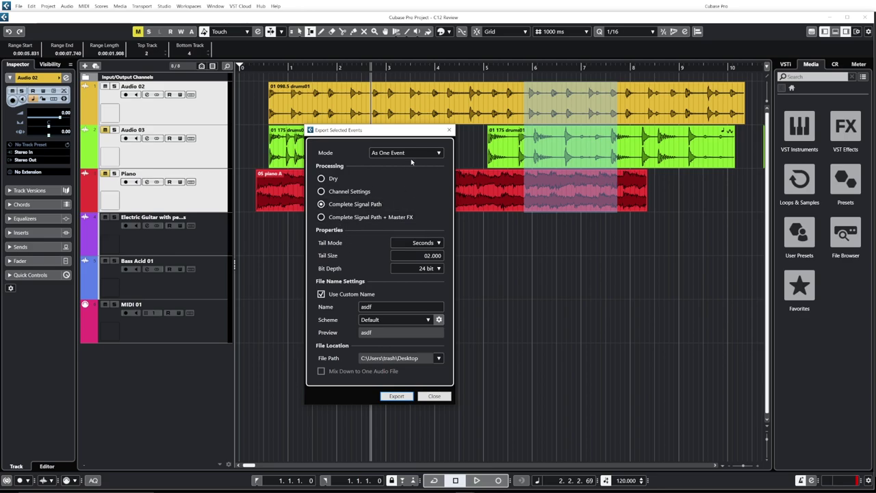
click(398, 397)
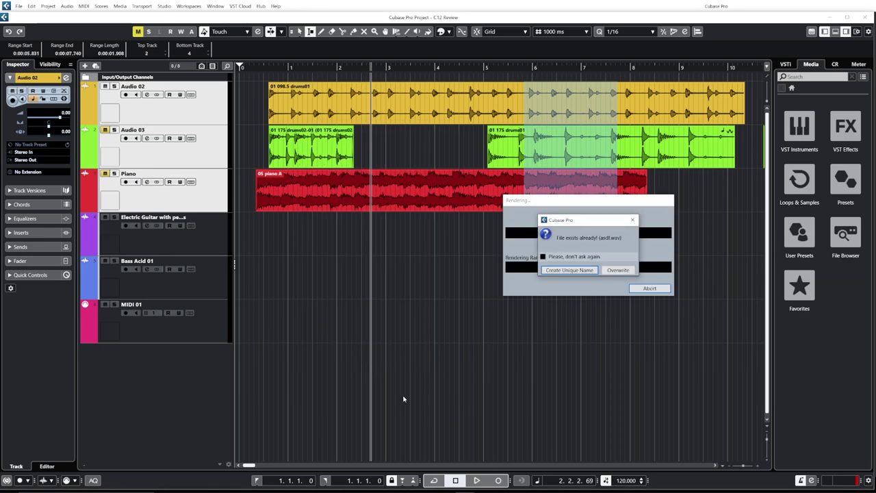
click(579, 271)
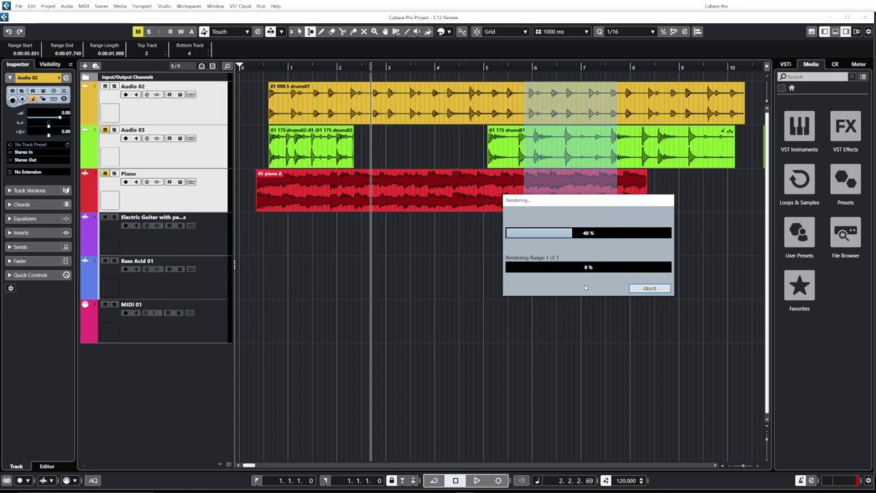
click(582, 284)
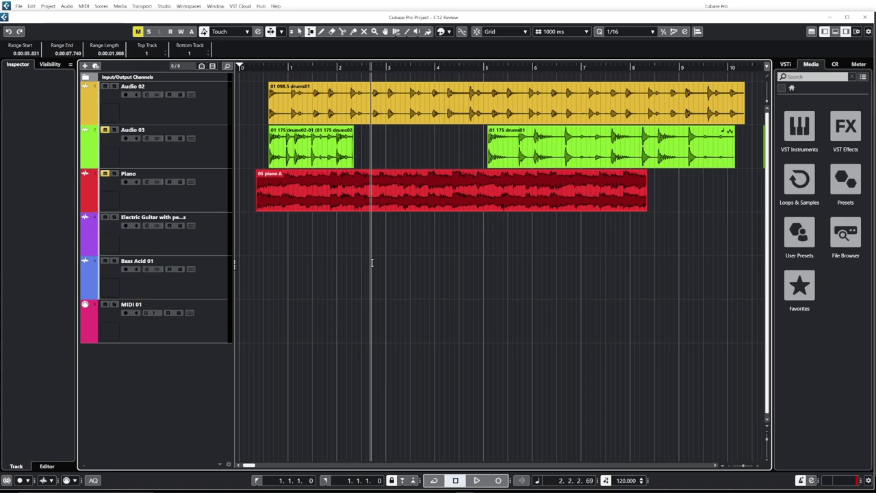
scroll(298, 289, up, 2)
scroll(298, 289, down, 2)
scroll(334, 301, down, 2)
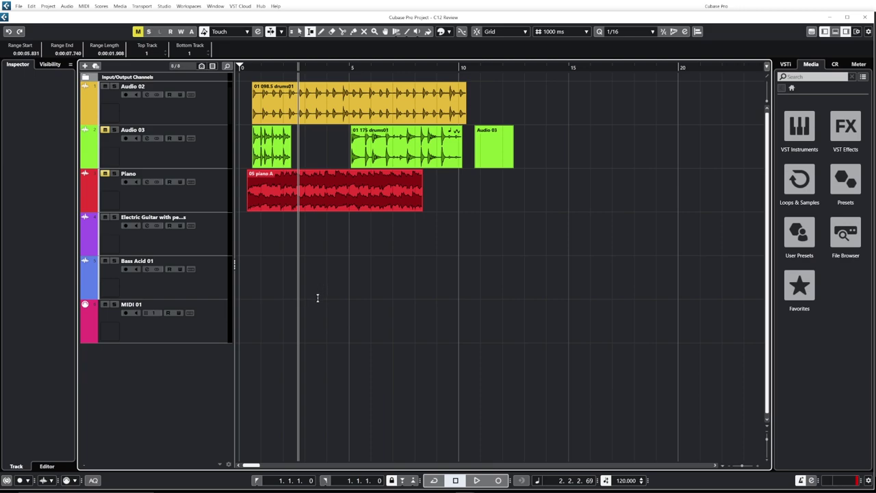
scroll(248, 288, up, 3)
scroll(319, 281, down, 3)
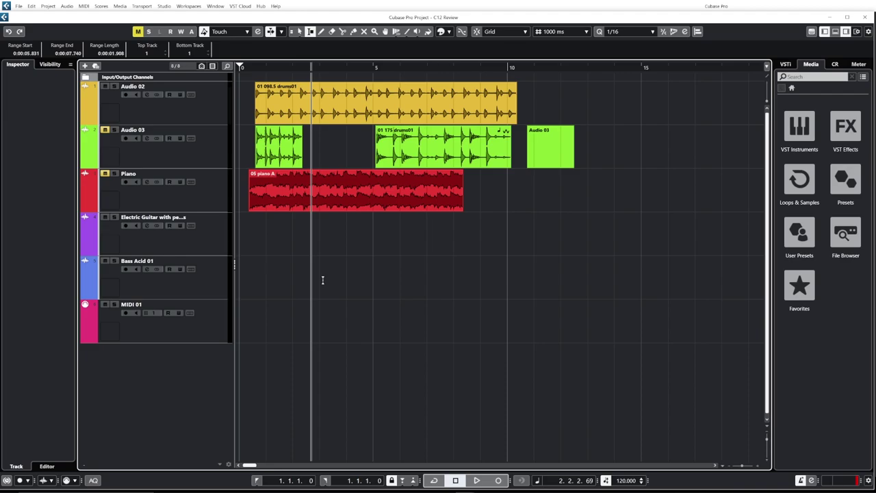
key(h)
key(g)
key(g)
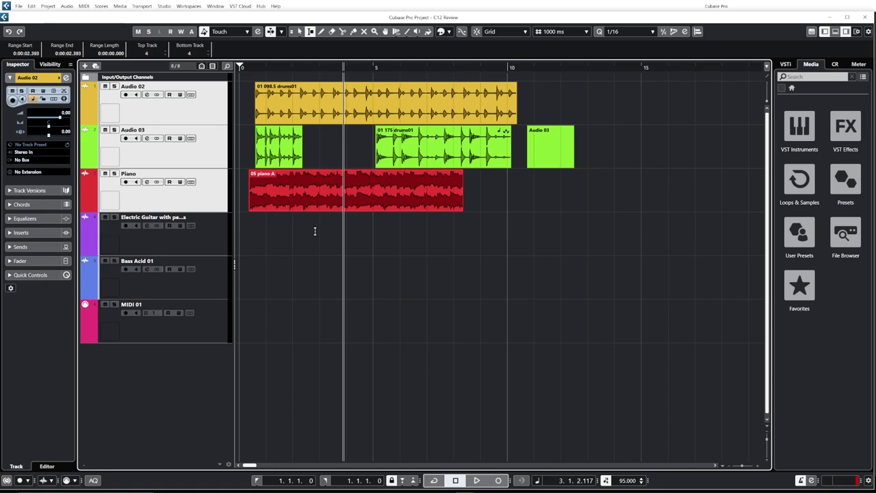
Step: Select the Audio 03 and Piano tracks with the selection tool and route both to a new group channel
click(292, 250)
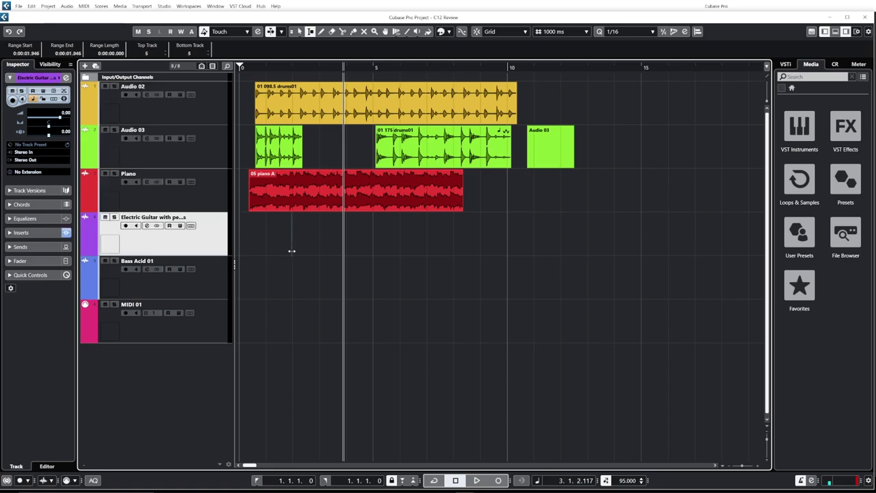
click(299, 30)
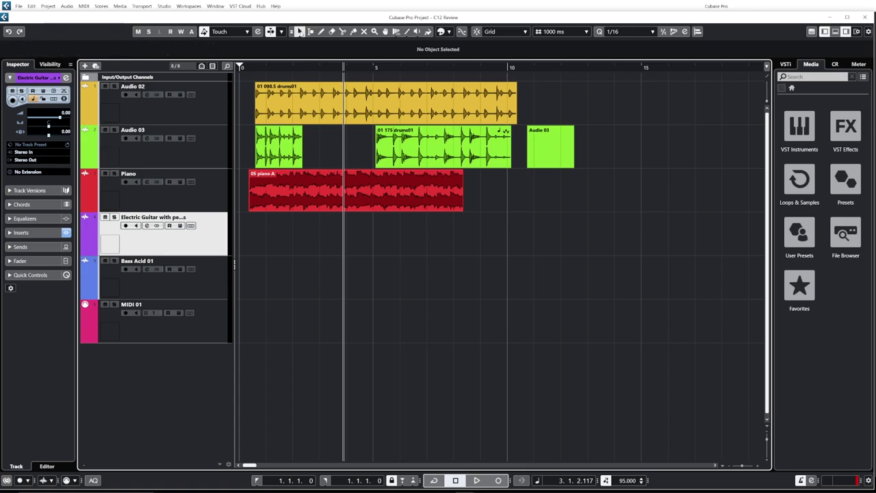
click(210, 160)
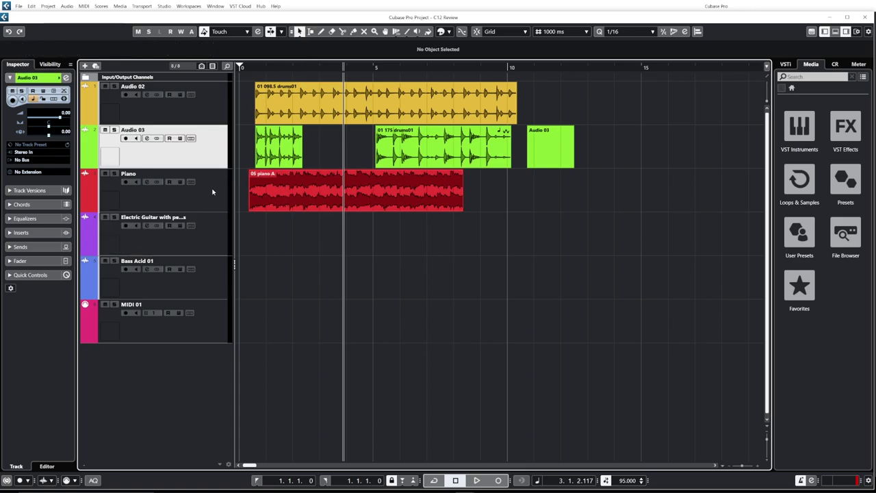
ctrl+click(212, 192)
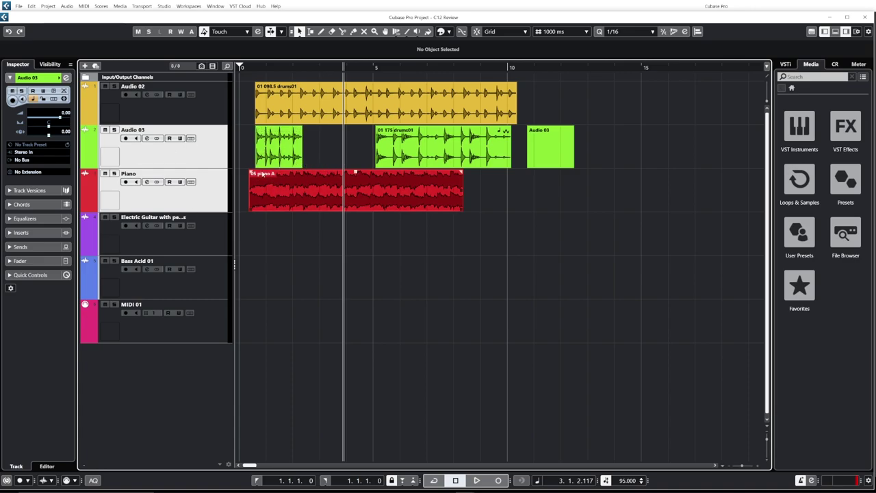
key(F3)
right_click(207, 361)
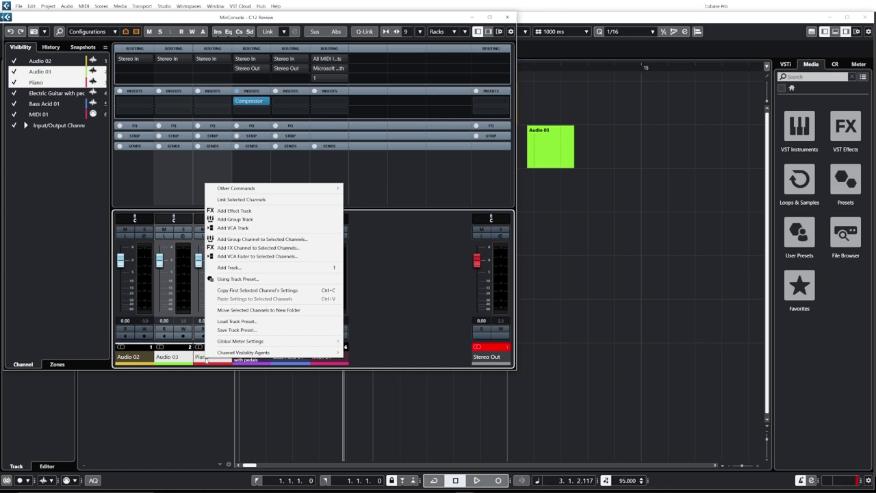
click(245, 240)
click(603, 293)
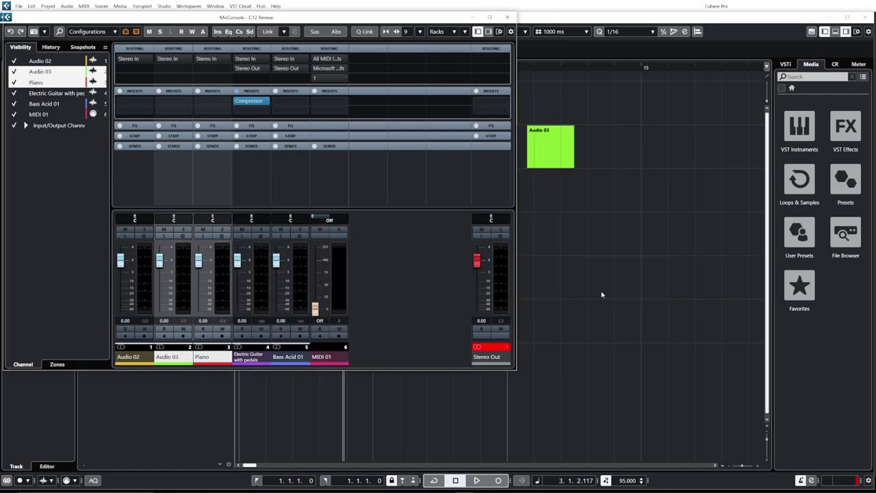
Step: Insert the Compressor effect on the Group 01 channel and place its window beside the events in the project
click(378, 101)
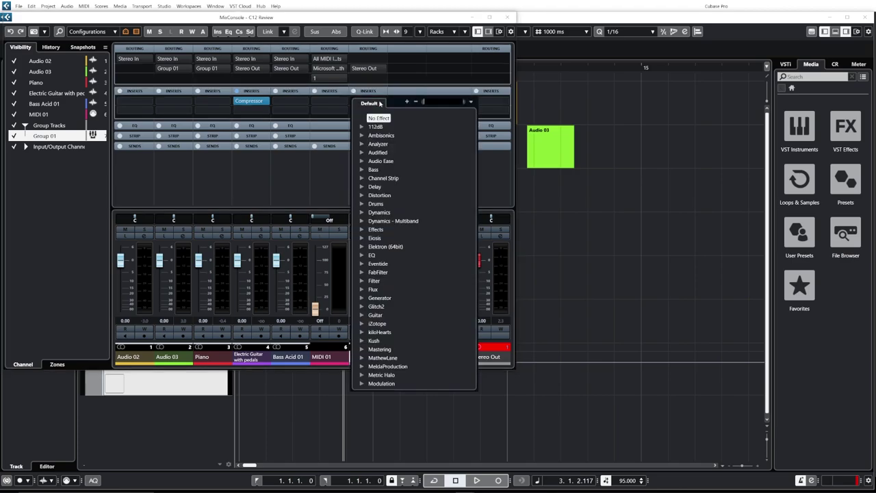
text(compre)
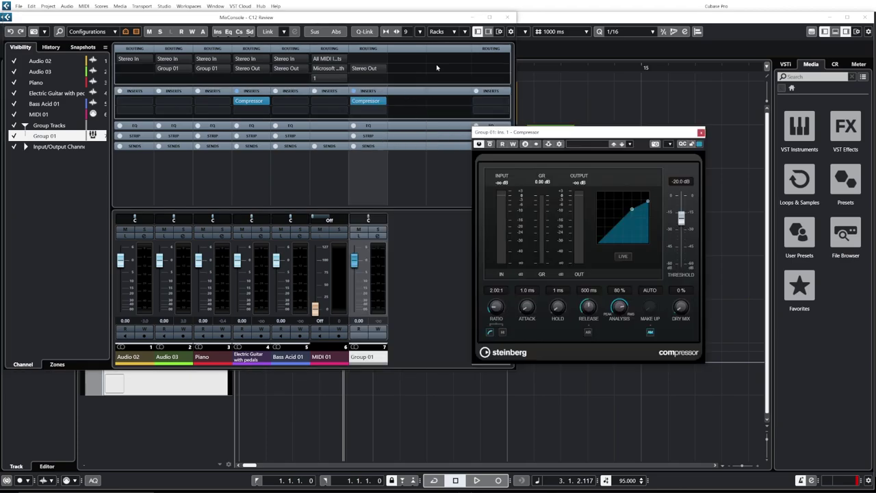
click(472, 17)
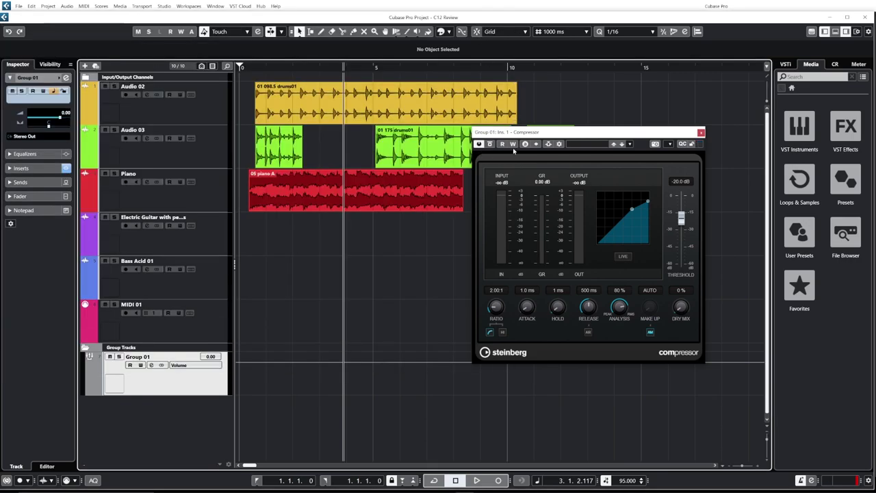
drag(567, 134, 616, 121)
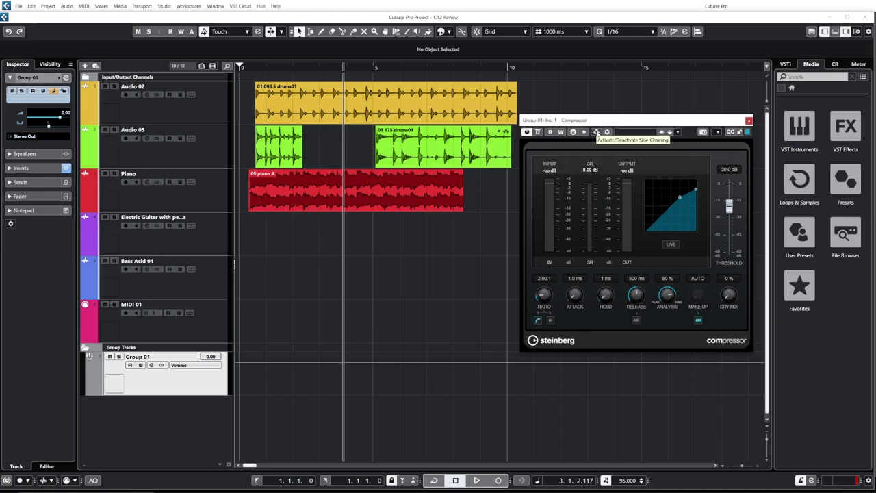
Step: Activate side-chaining on the Group 01 compressor and add Audio 02 as its side-chain source
click(597, 132)
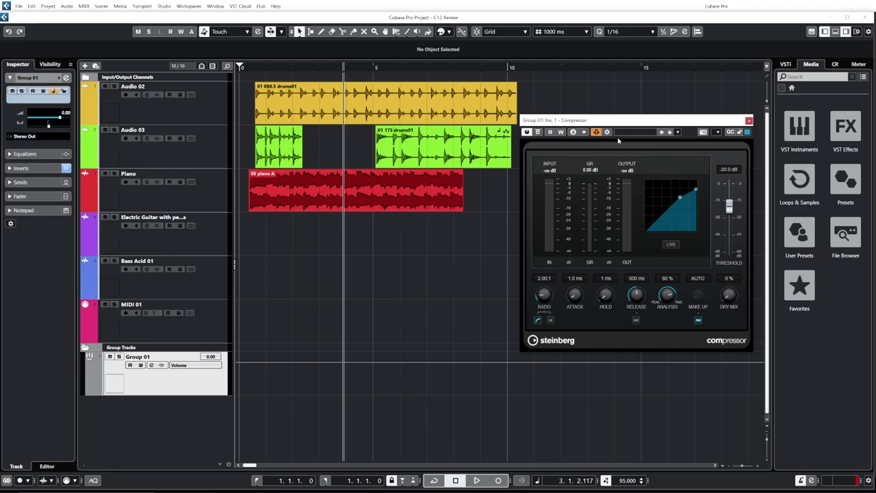
click(607, 133)
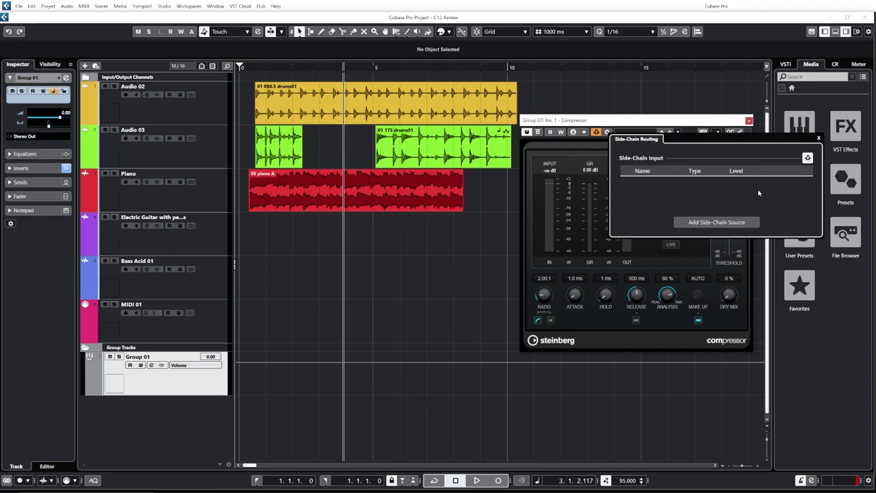
click(729, 229)
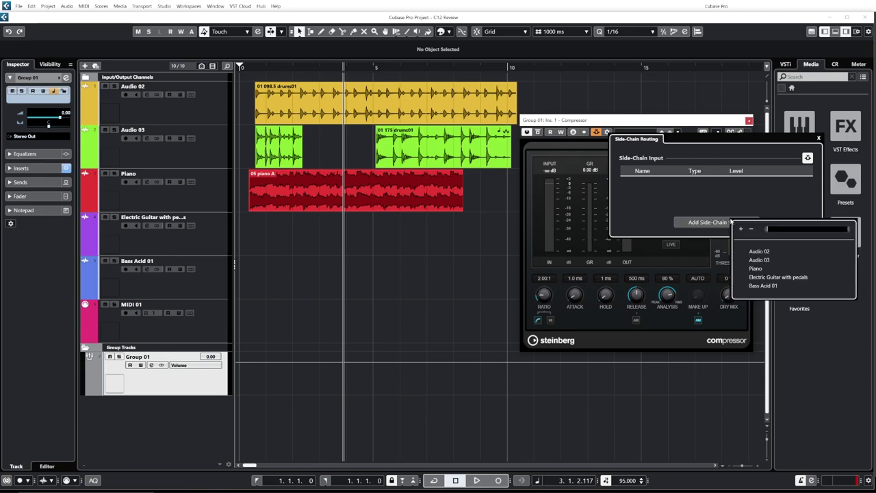
click(761, 252)
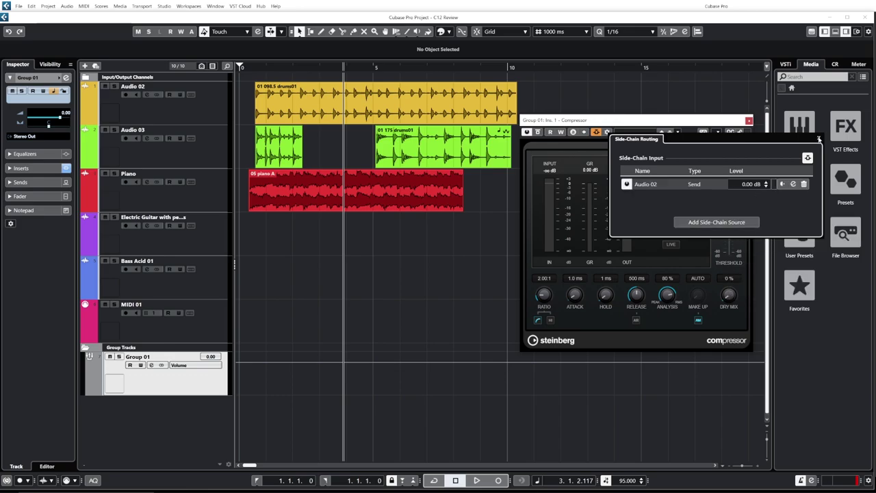
click(819, 138)
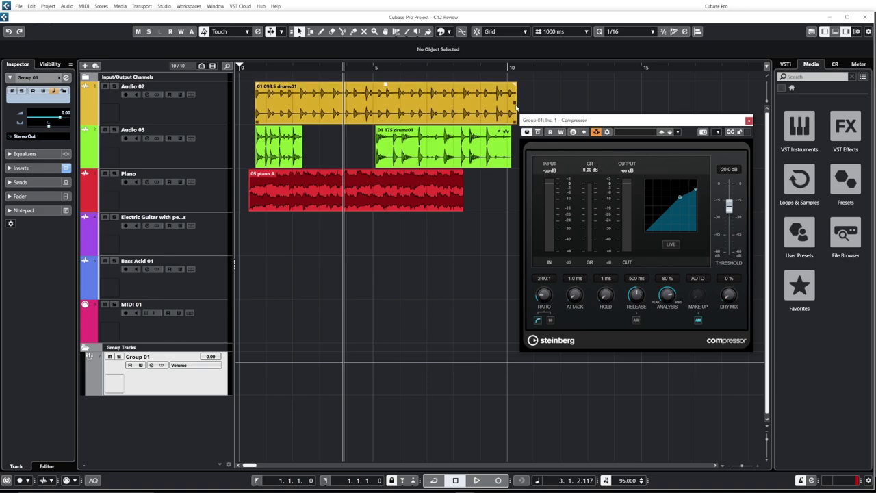
Step: Shorten the Audio 02 drum event to end at about 5 seconds and play back the side-chained compression
drag(513, 122, 376, 122)
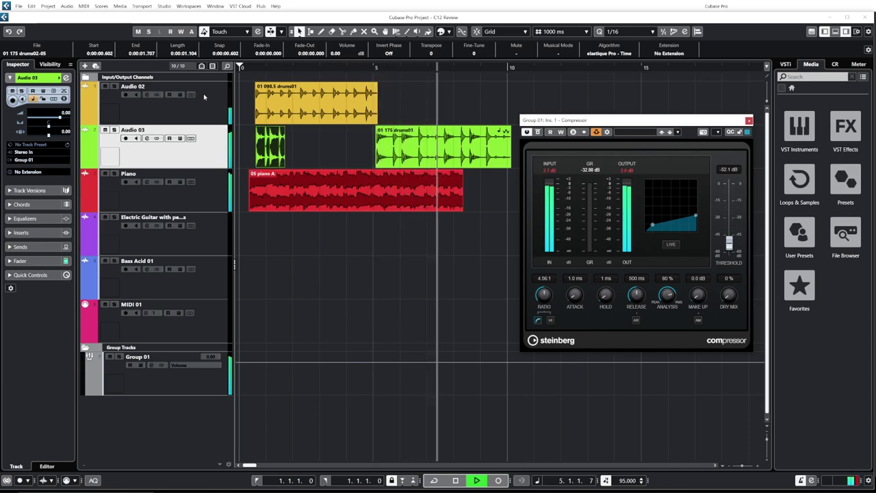
key(space)
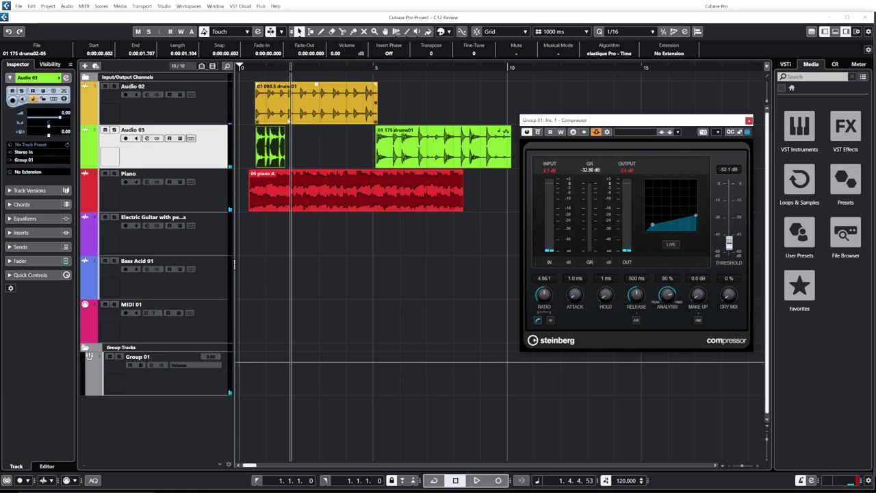
key(space)
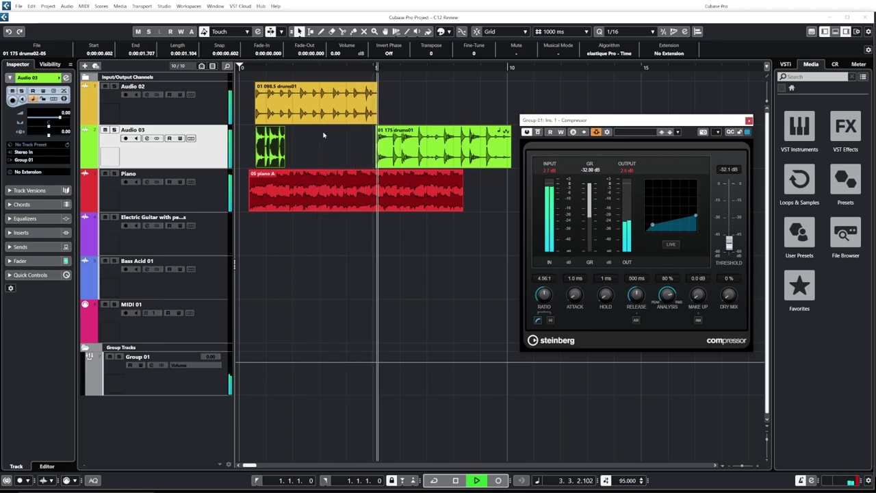
key(space)
click(433, 152)
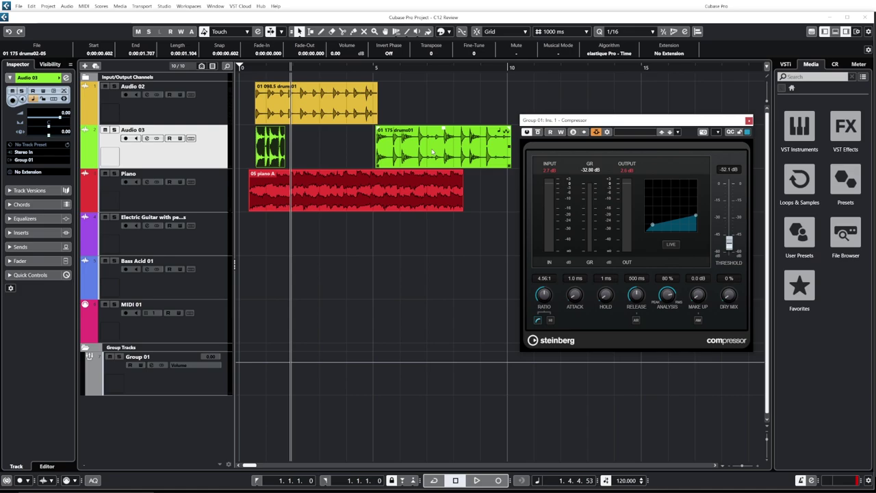
Step: Render the piano event in place as separate events with Complete Signal Path processing, 32 bit float and muted source events
click(331, 201)
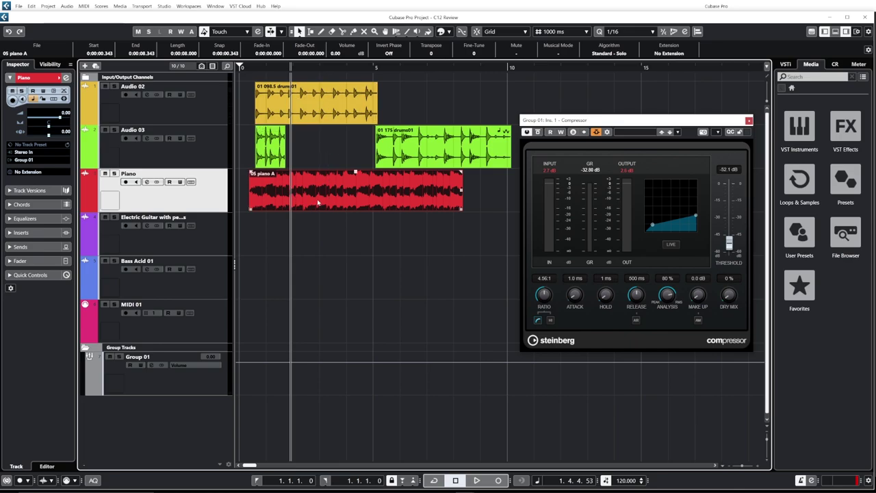
right_click(318, 203)
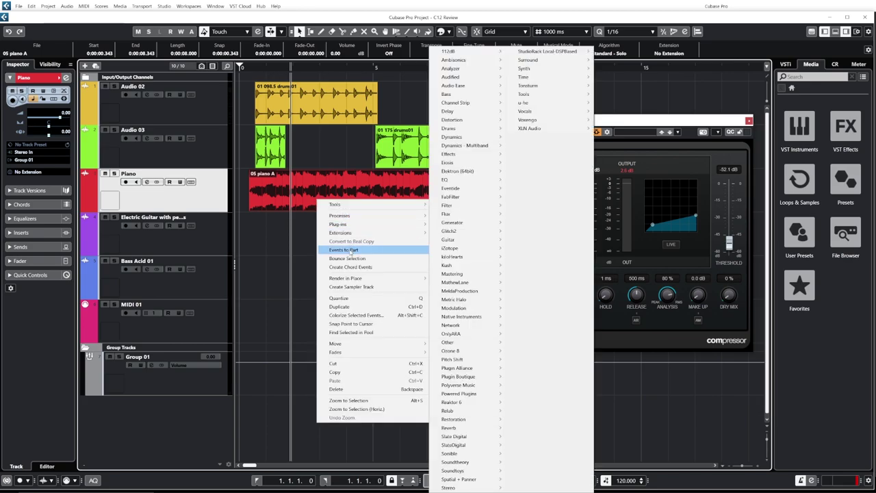
mouse_move(396, 278)
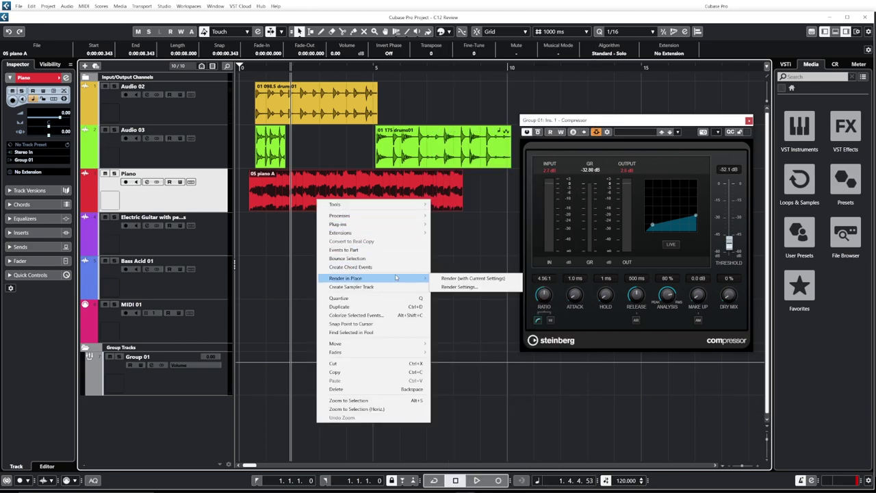
click(464, 287)
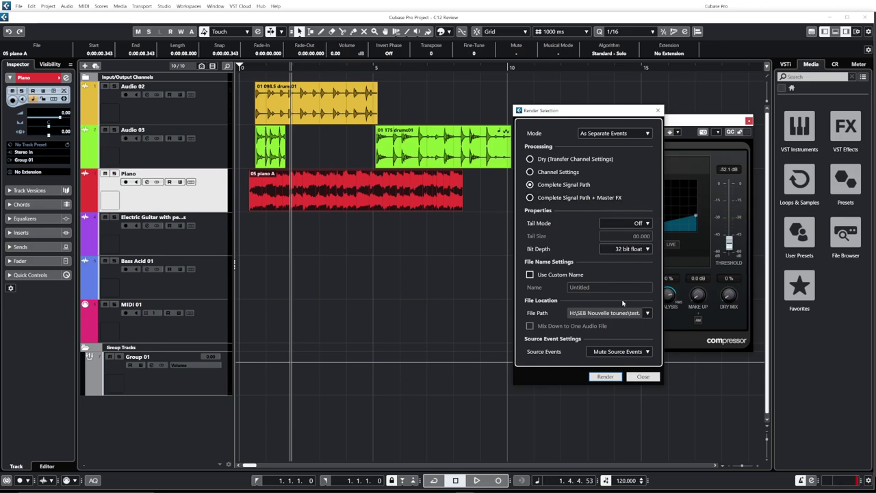
click(605, 378)
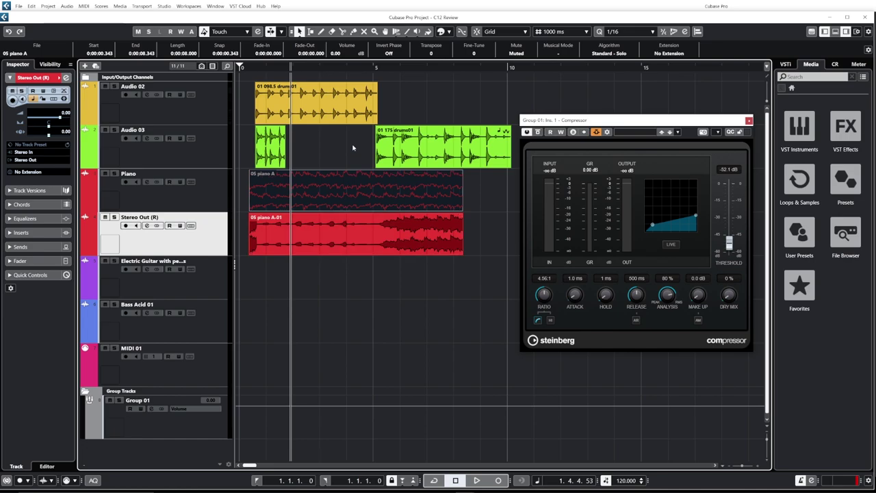
drag(637, 120, 605, 94)
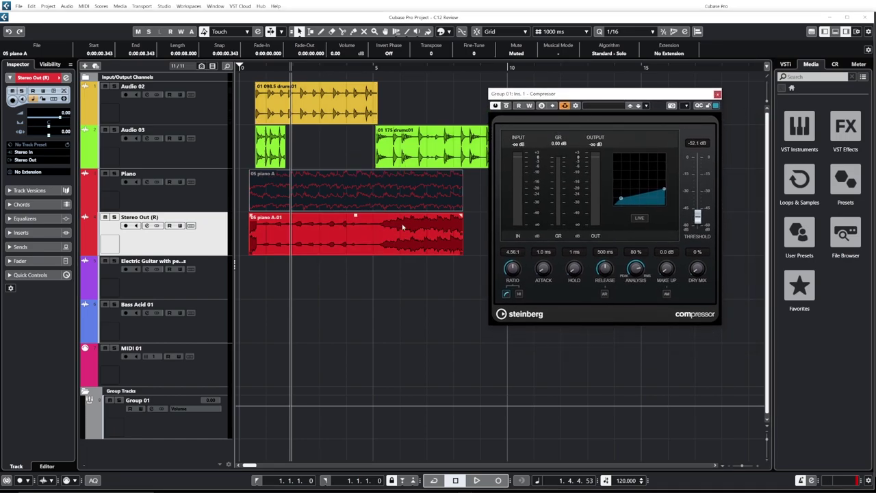
click(565, 106)
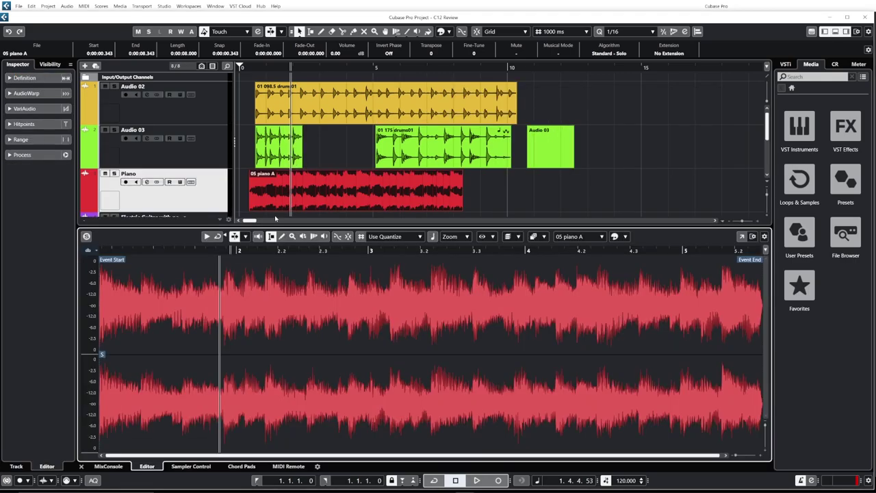
Step: Examine the Hitpoints and VariAudio sections for the piano event in the sample editor, and close the editor
click(24, 124)
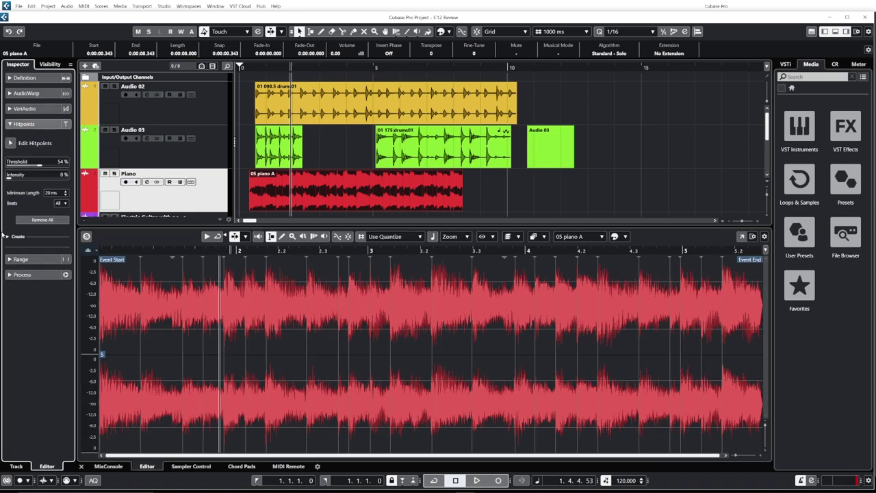
click(24, 108)
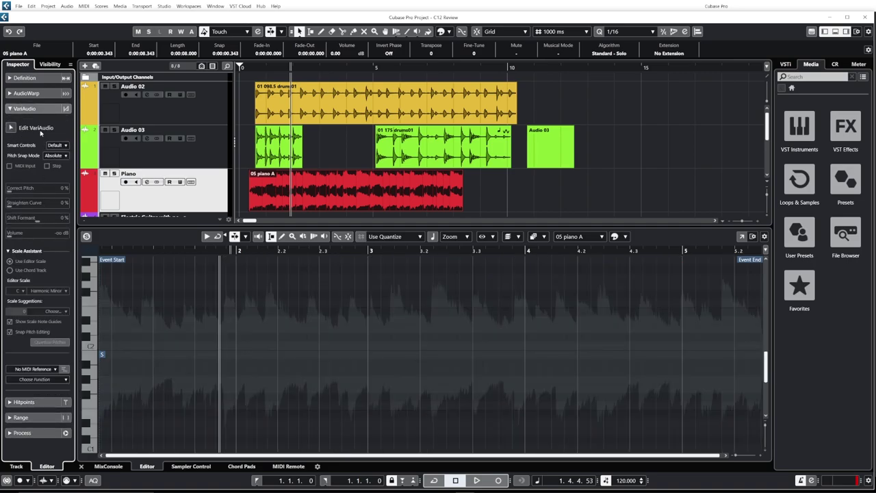
click(13, 109)
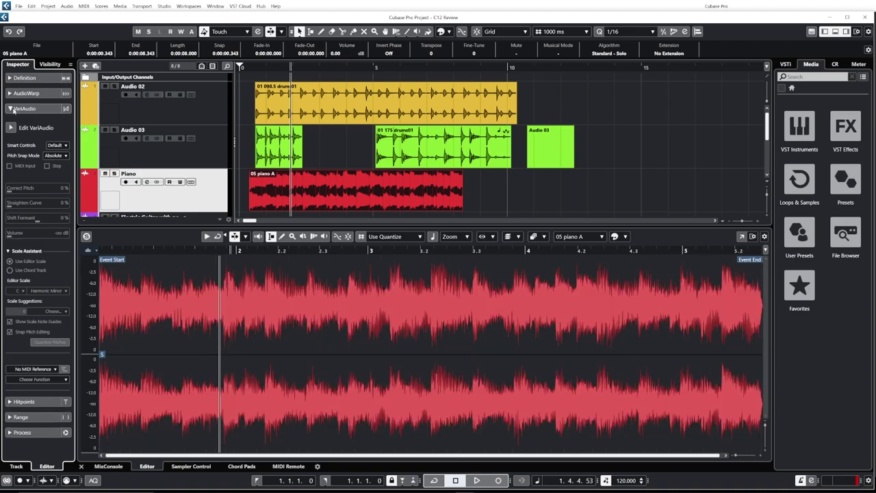
click(24, 124)
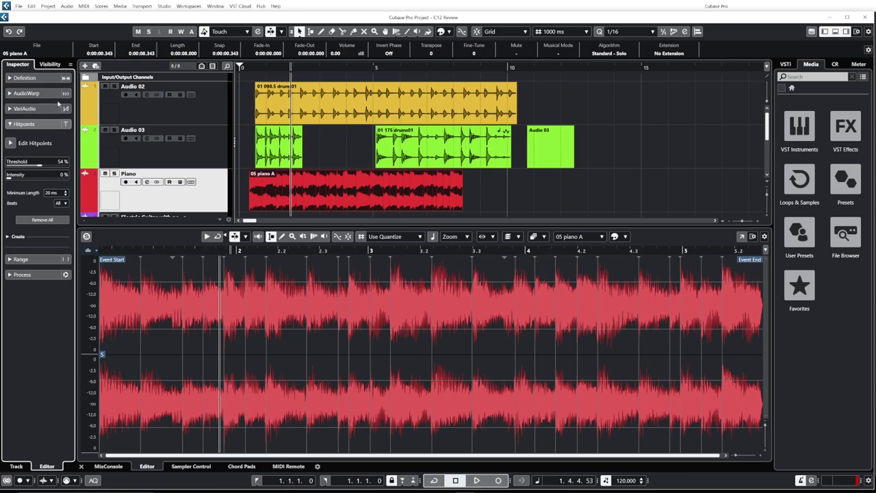
click(24, 124)
key(ctrl+alt+e)
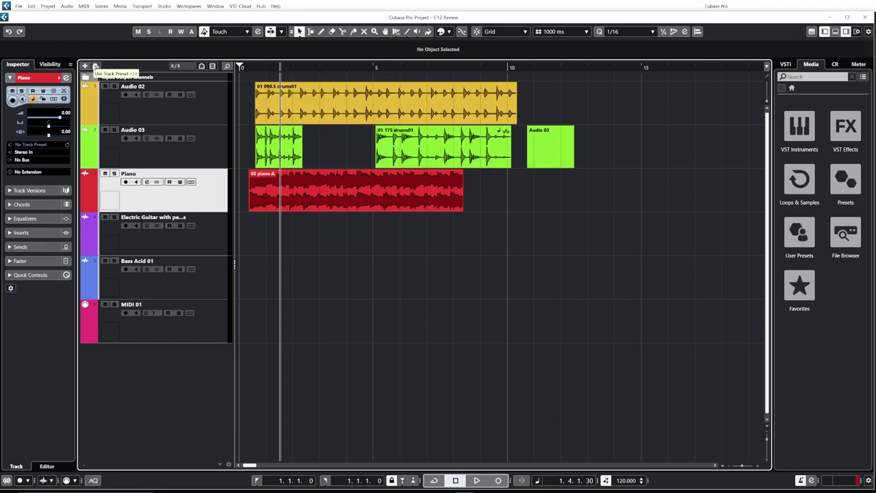
Step: Open the Project Logical Editor setup and browse its user presets, expanding the Naming category
click(48, 6)
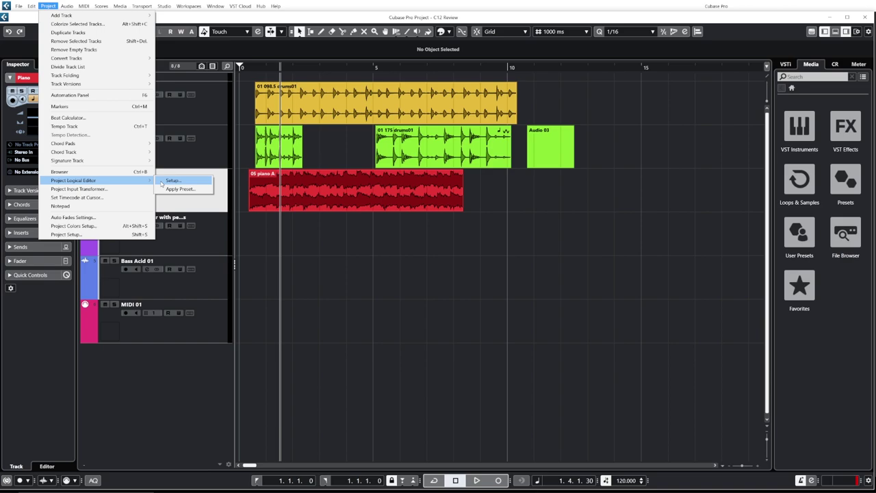
click(171, 180)
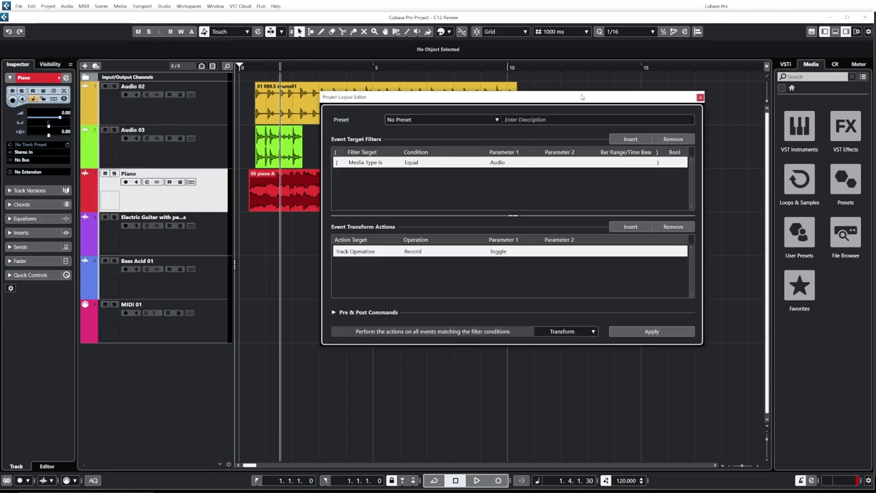
click(479, 120)
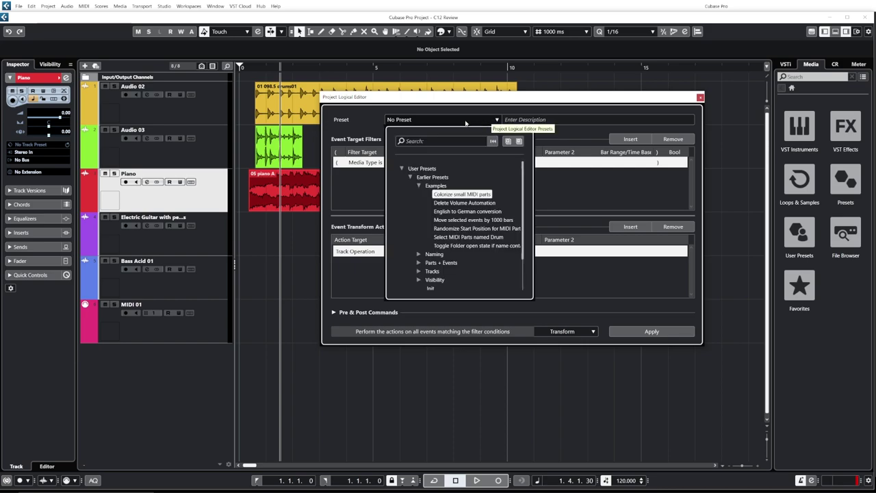
click(422, 141)
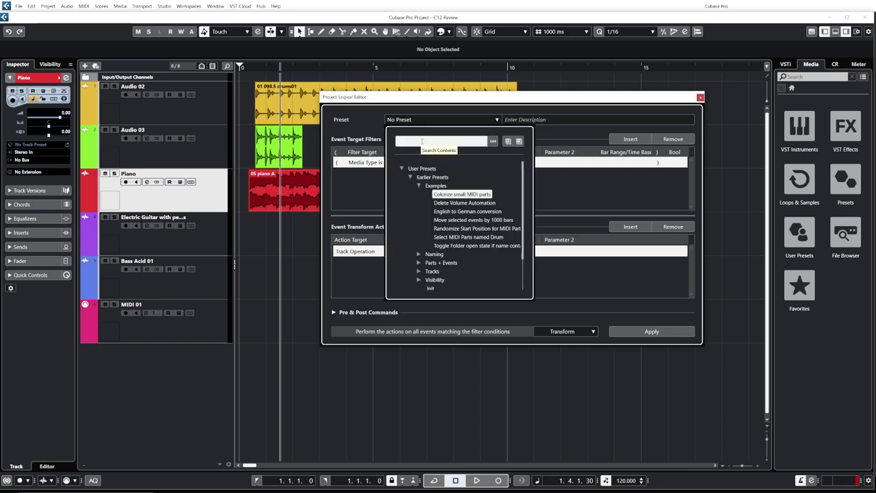
scroll(450, 198, down, 2)
scroll(446, 202, up, 2)
scroll(442, 204, down, 2)
scroll(438, 207, up, 2)
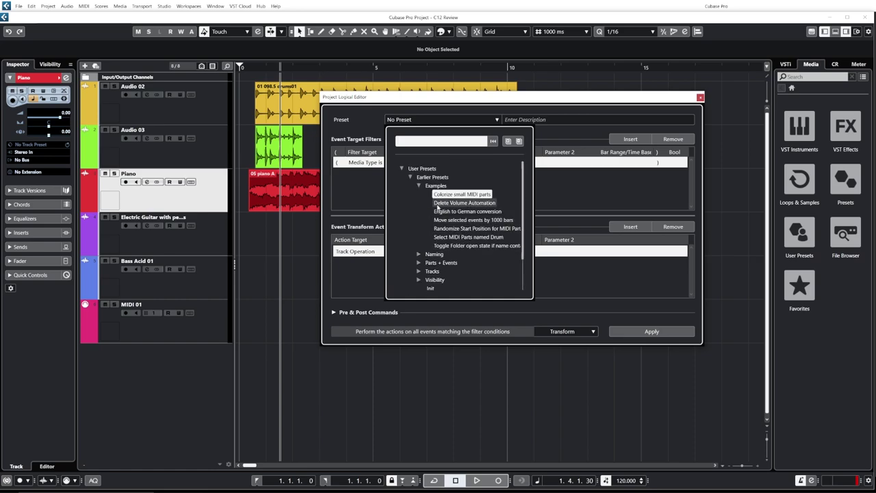
click(419, 254)
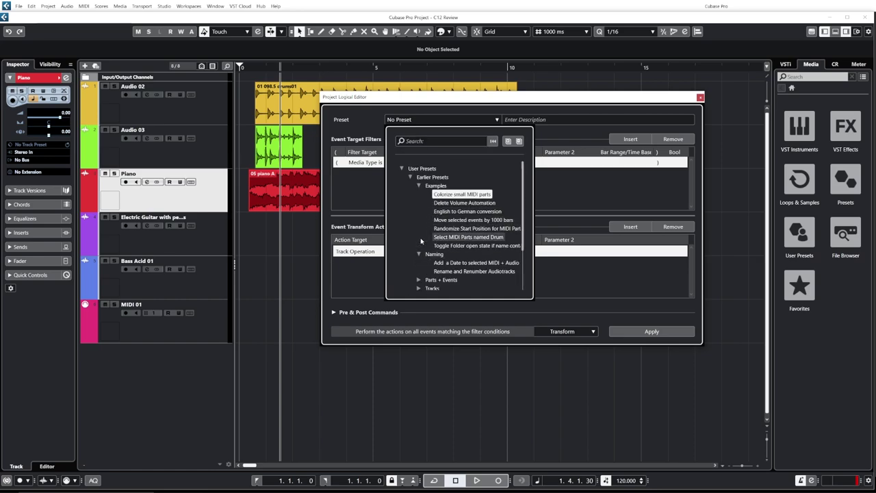
scroll(420, 248, down, 3)
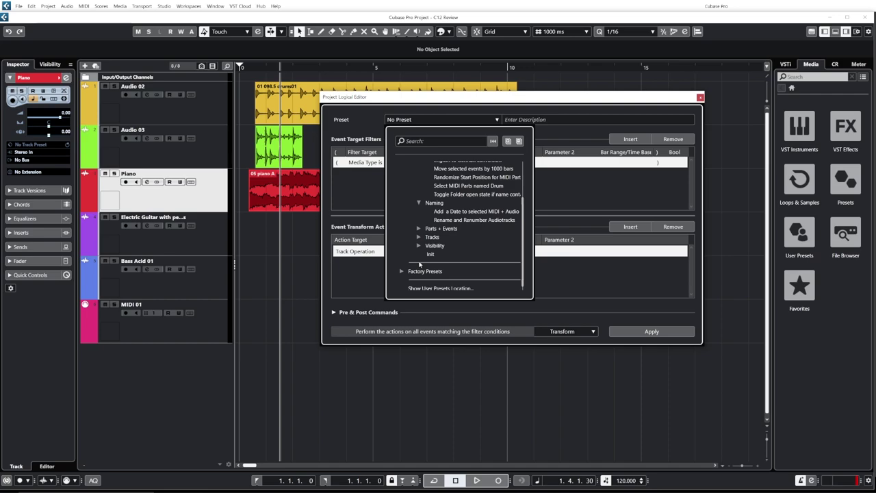
click(513, 100)
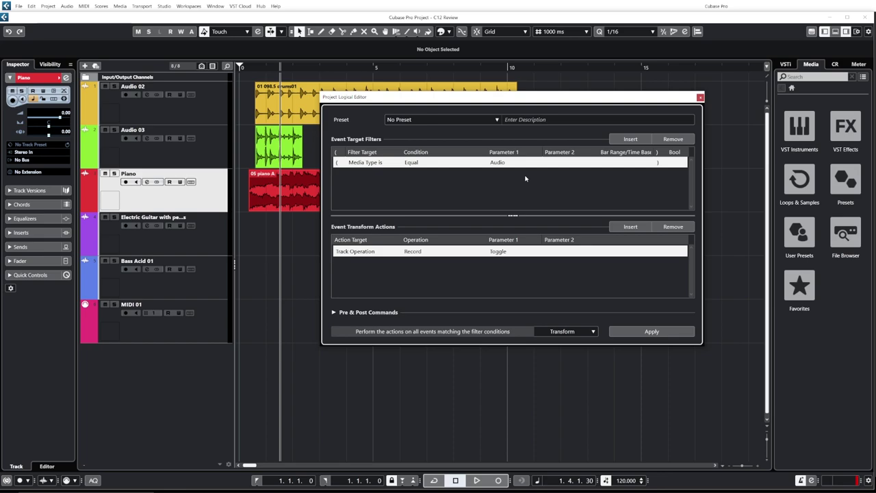
Step: Set the event target filter to Property, Property Is Not Set, with Parent Object Is Selected as the first parameter
click(356, 164)
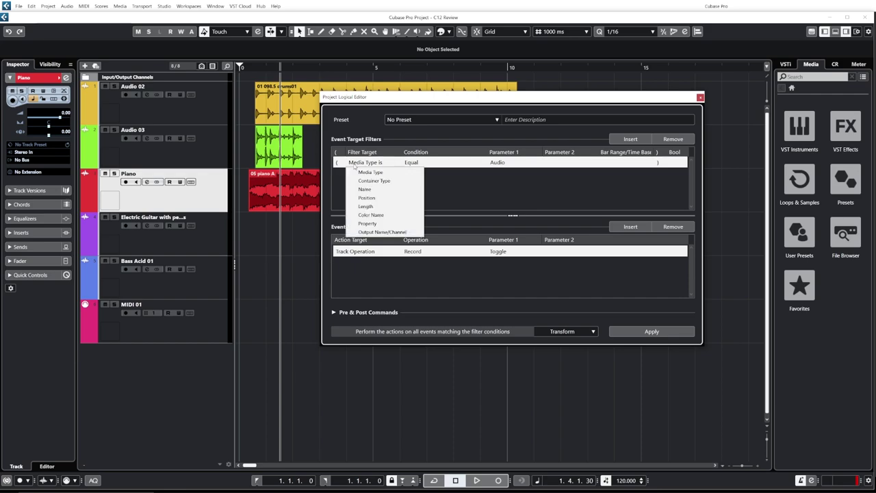
click(367, 223)
click(415, 162)
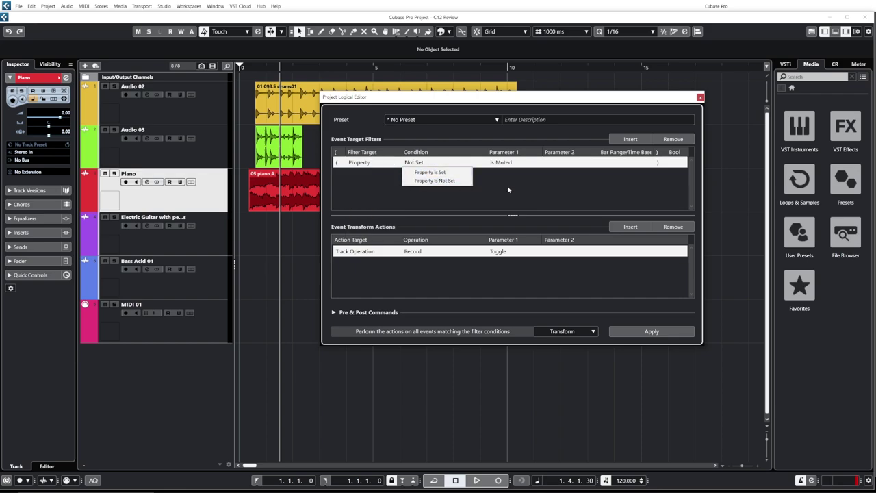
click(435, 180)
click(511, 166)
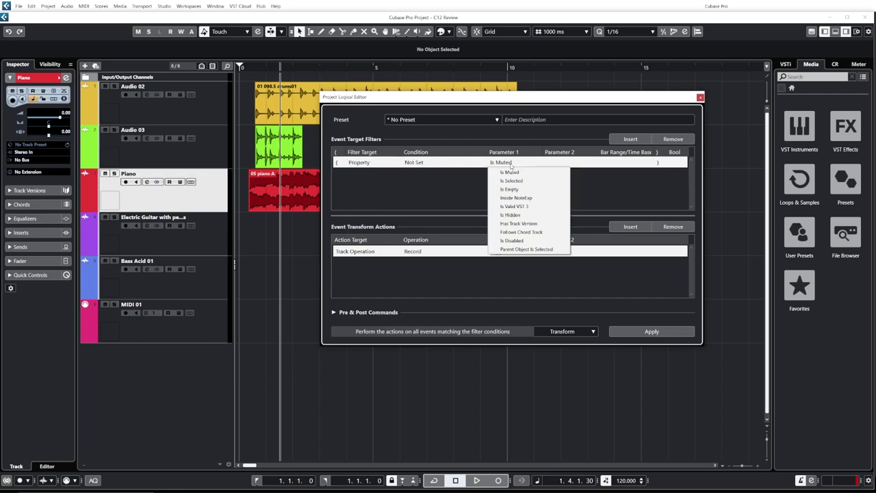
click(533, 250)
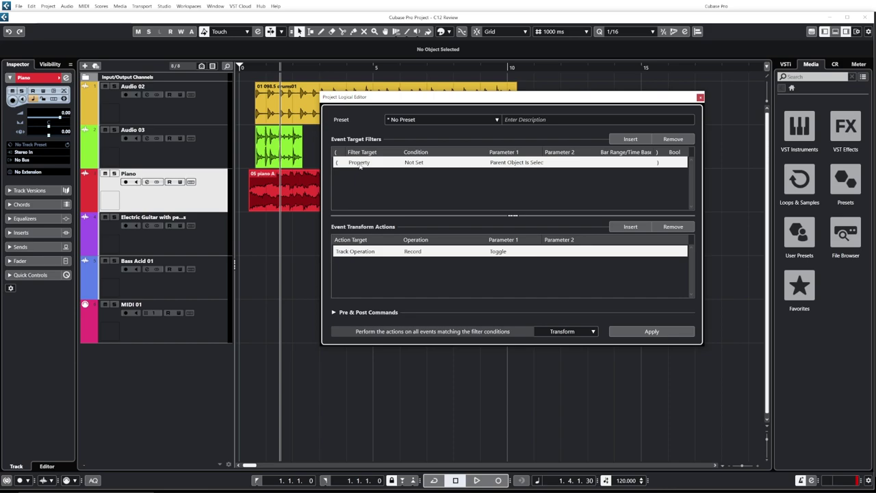
Step: Change the target filter to Position with the Outside Bar Range condition and a range from 0.0.2.36 to 0.2.1.107
click(358, 162)
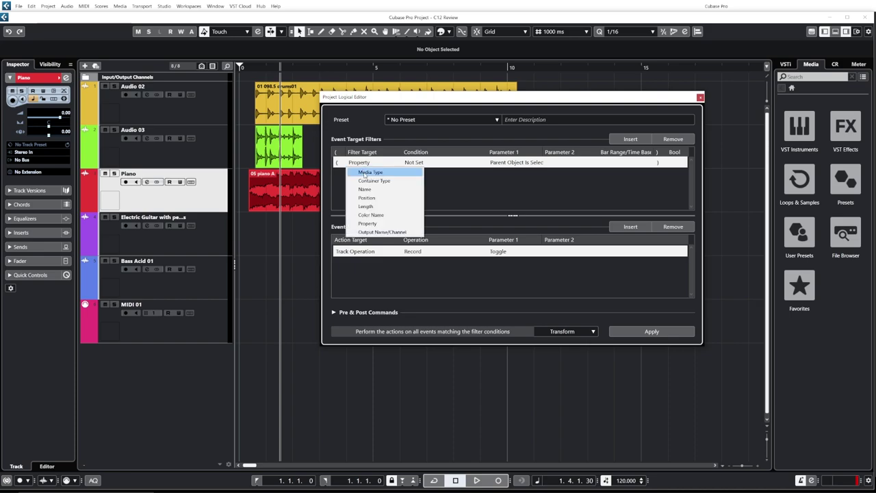
click(370, 198)
click(419, 163)
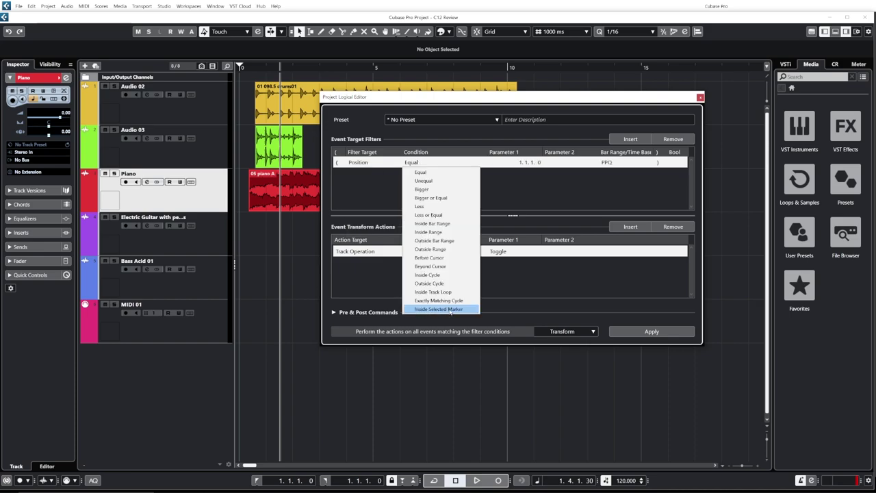
click(452, 310)
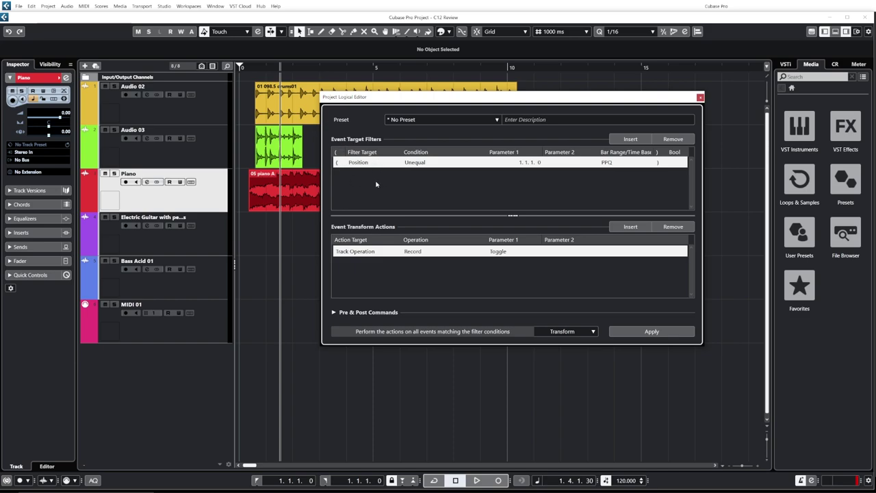
click(422, 163)
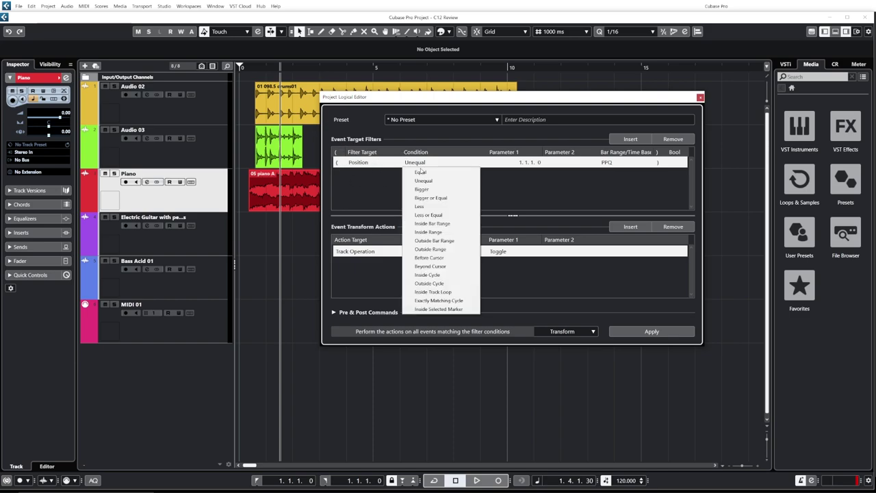
click(435, 240)
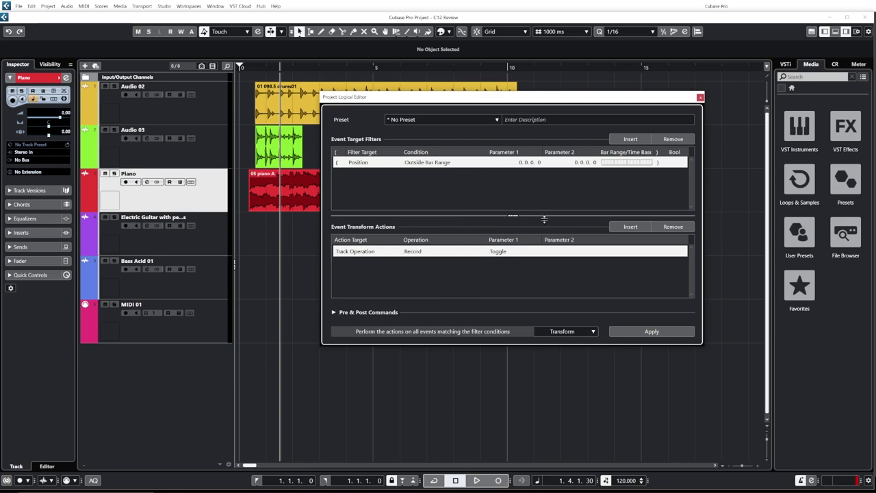
click(629, 162)
drag(630, 162, 609, 165)
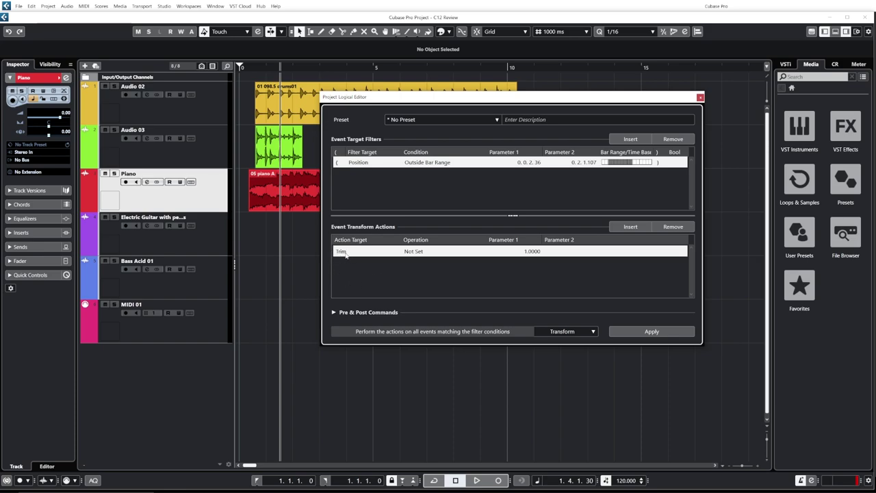
Step: Review the Trim operations and change the transform action to Set Color with the Decrement operation
click(419, 252)
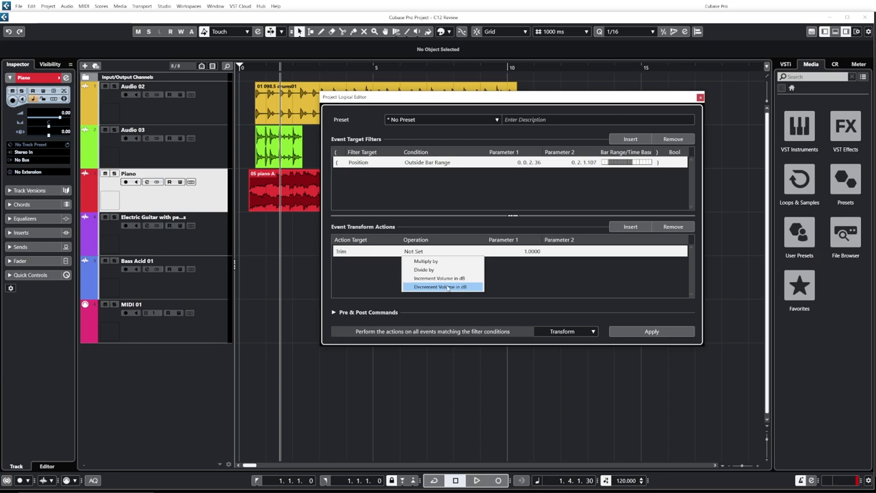
click(348, 251)
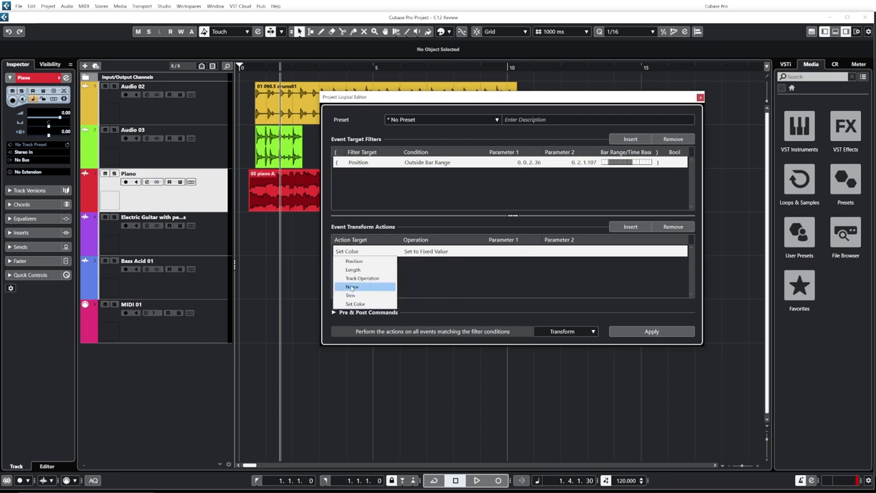
click(356, 305)
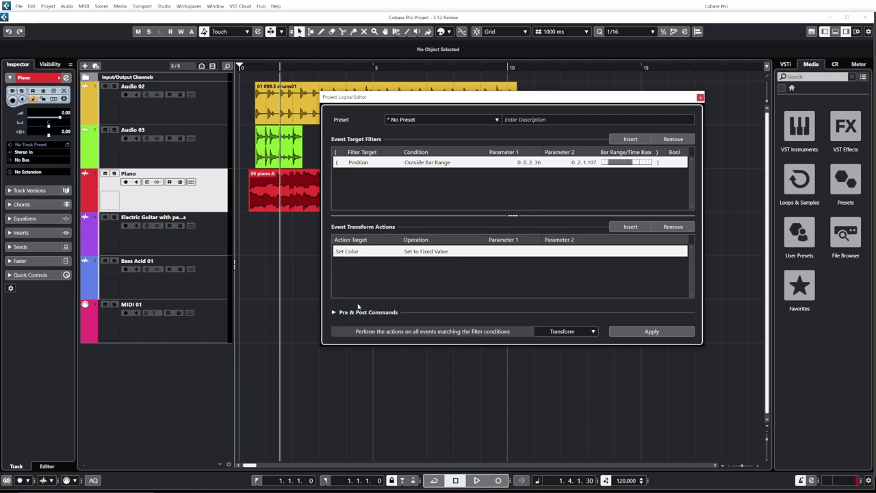
click(419, 252)
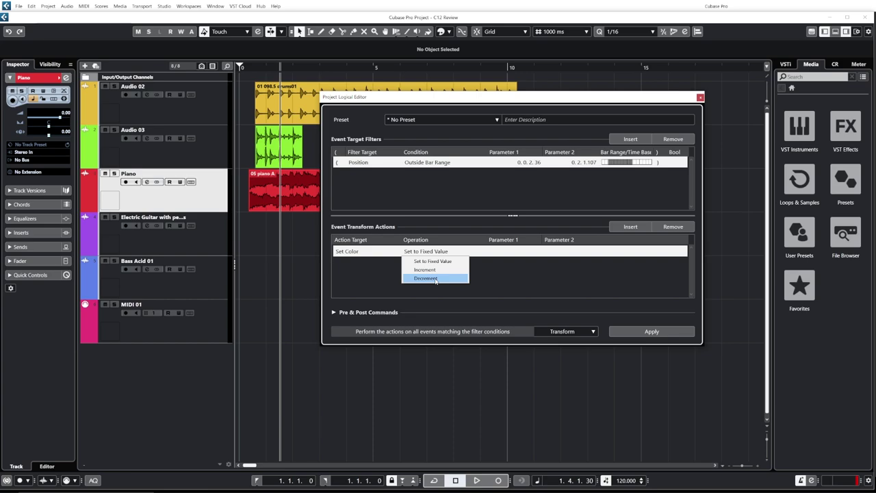
click(435, 279)
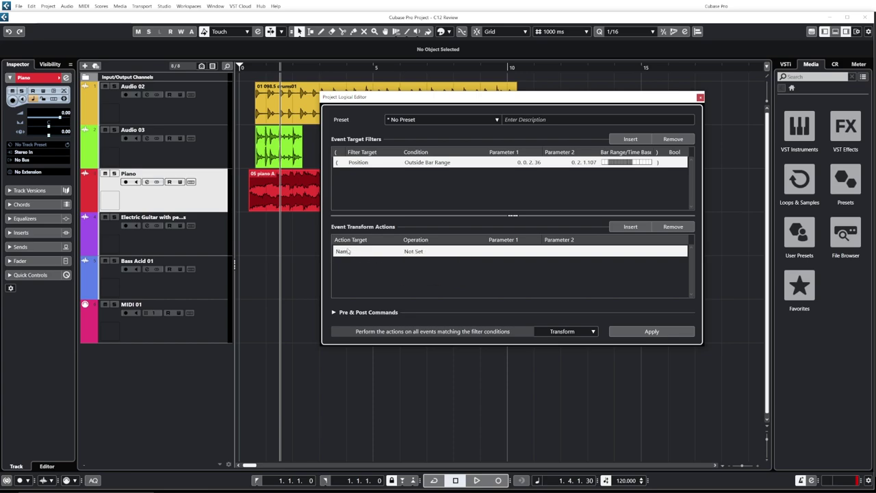
Step: Set the Name transform action to Erase After with "Bass" as its first parameter
click(424, 252)
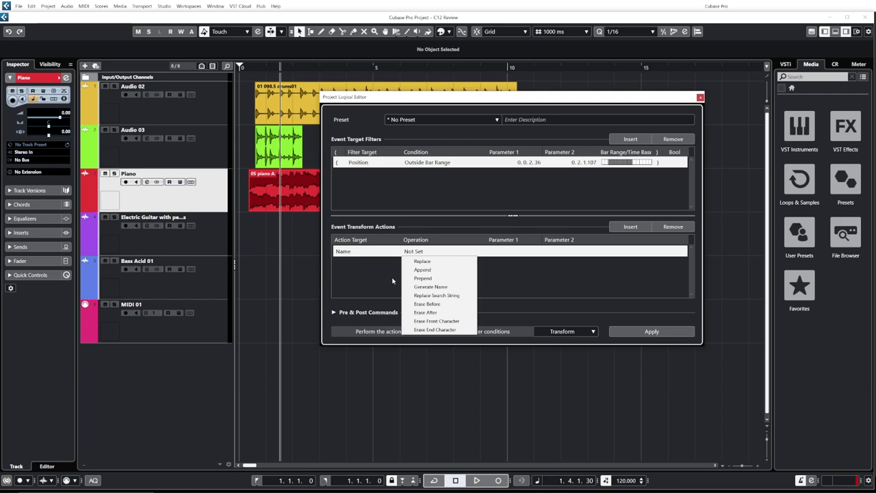
click(433, 312)
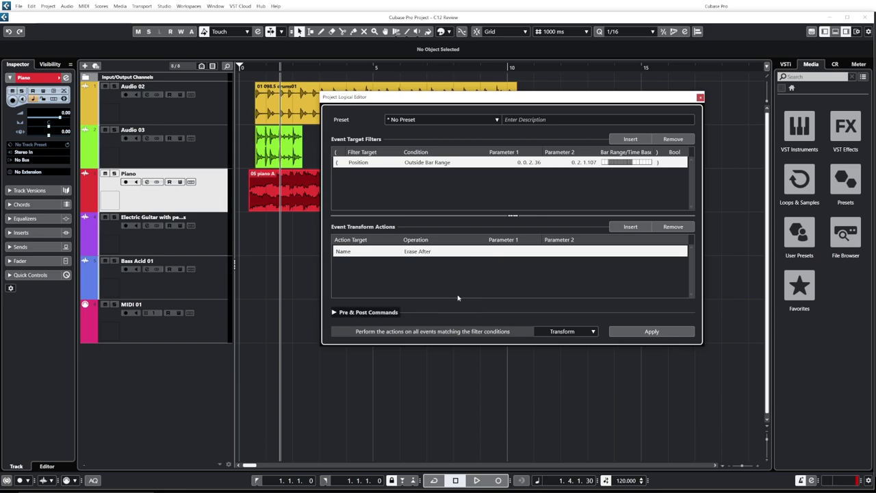
click(514, 251)
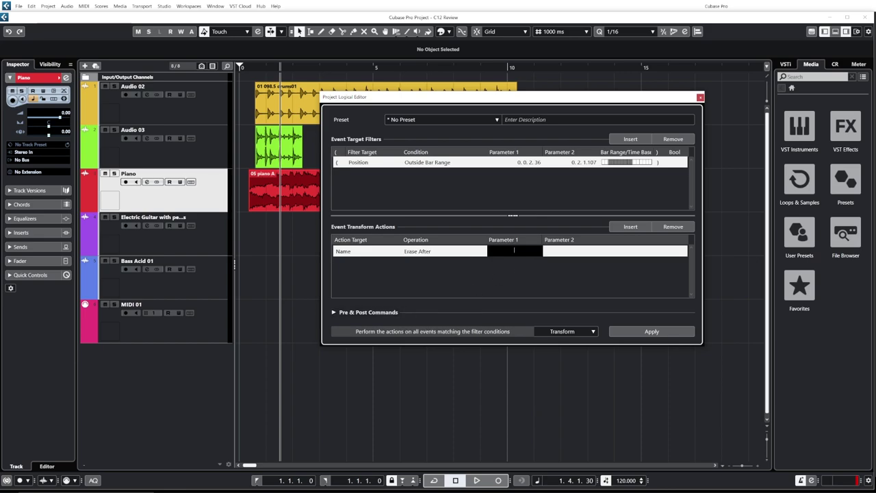
text(Bass)
Step: Set the target filter to Container Type Equal Track and apply the name transformation
click(357, 162)
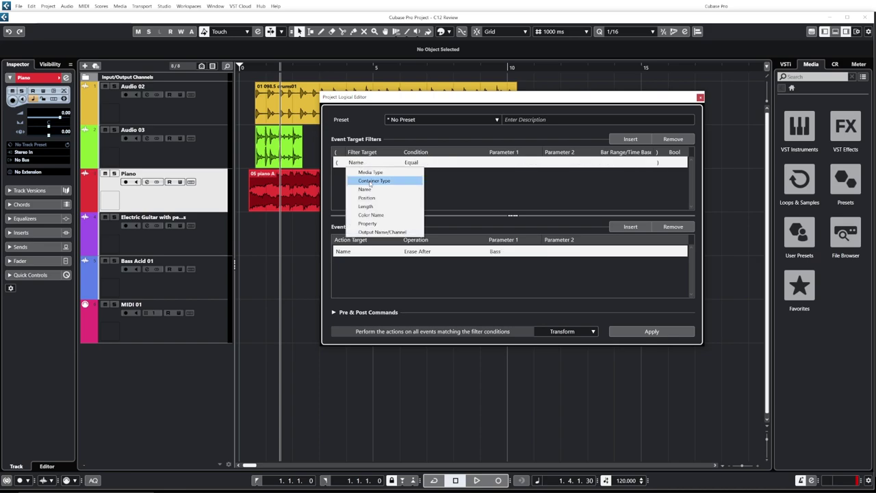
click(375, 181)
click(416, 165)
click(421, 171)
click(506, 162)
click(507, 180)
click(647, 332)
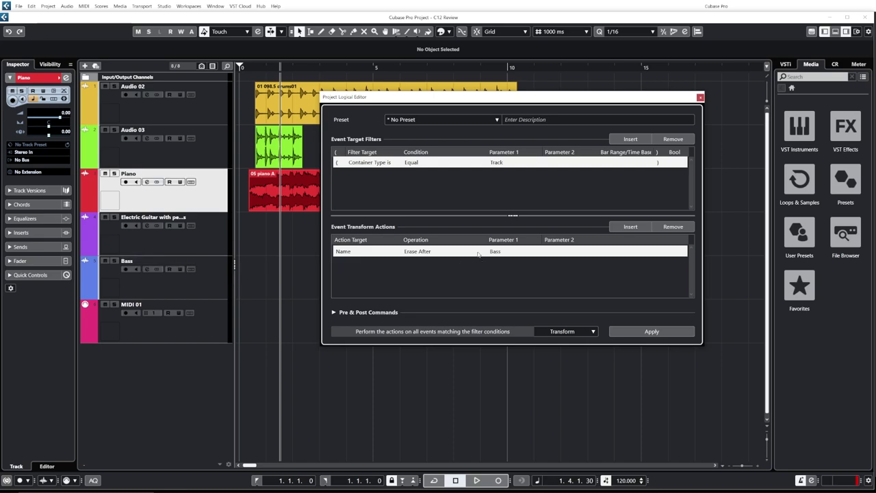
Step: Change the Name operation to Erase End Character, apply it repeatedly, and undo the track name changes
click(417, 251)
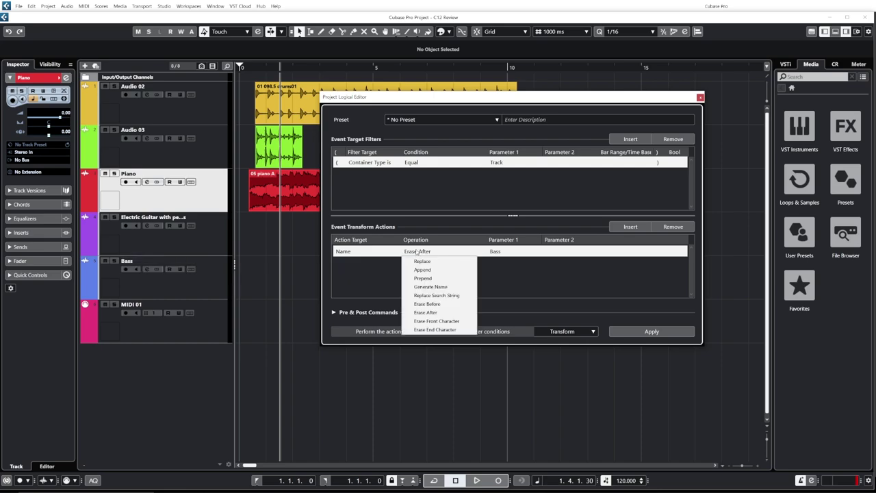
click(444, 330)
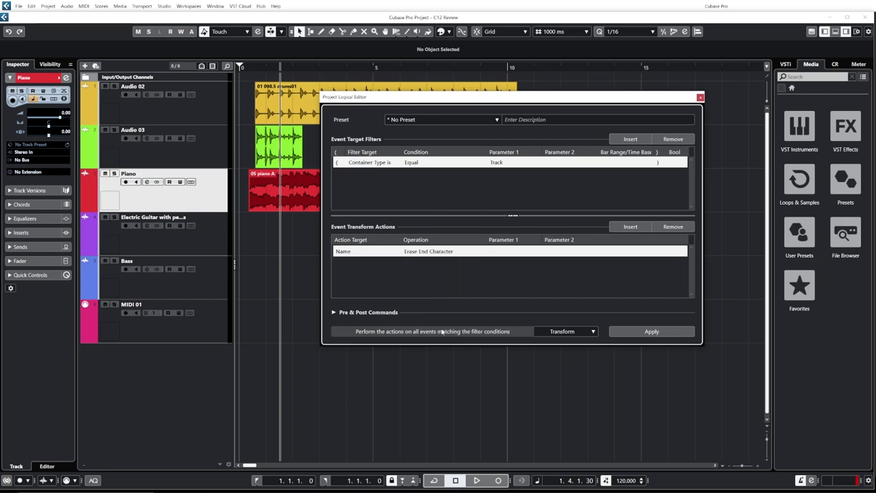
click(654, 332)
click(654, 332)
click(659, 333)
key(ctrl+z)
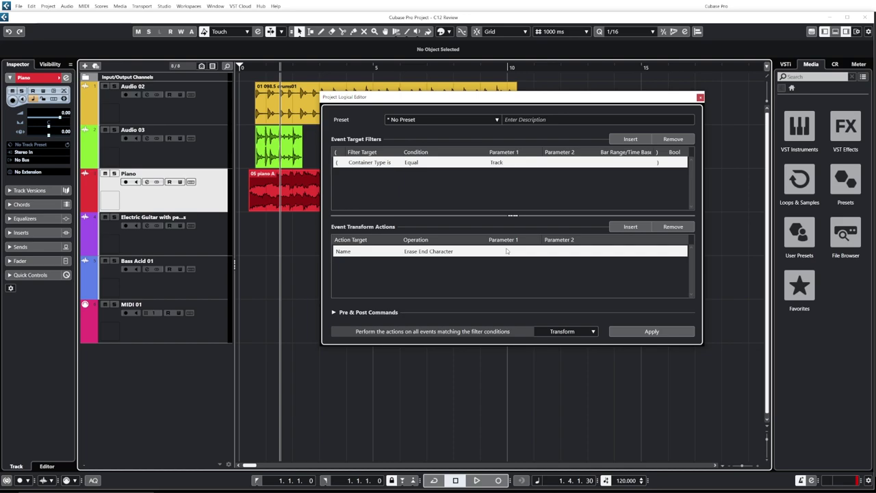
Step: Set the logical editor's function to Deselect, select the Bass Acid 01 track, and apply the function
click(591, 332)
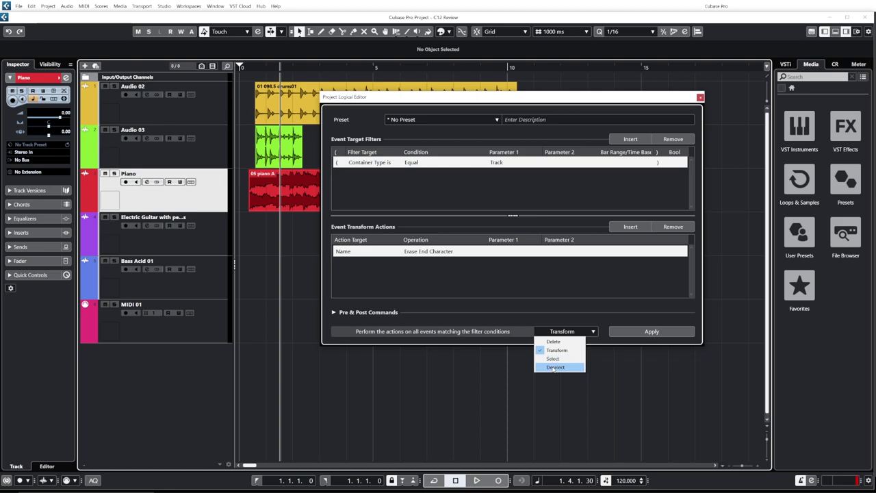
click(554, 368)
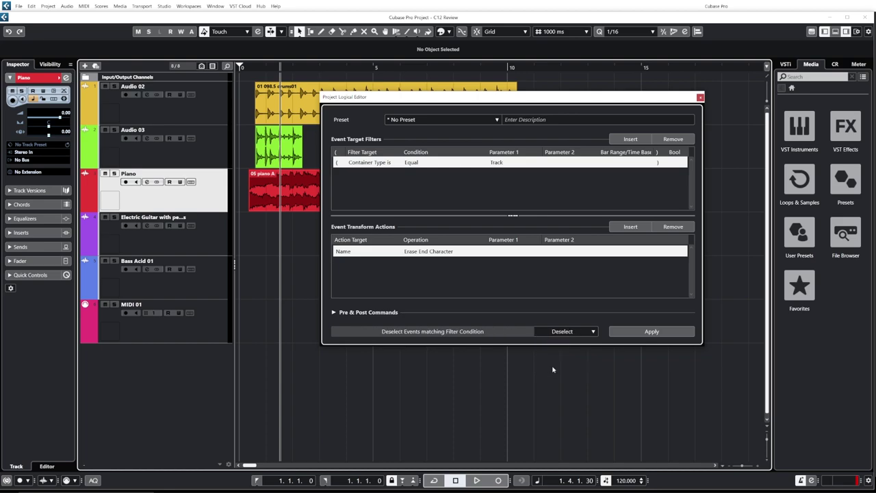
click(207, 282)
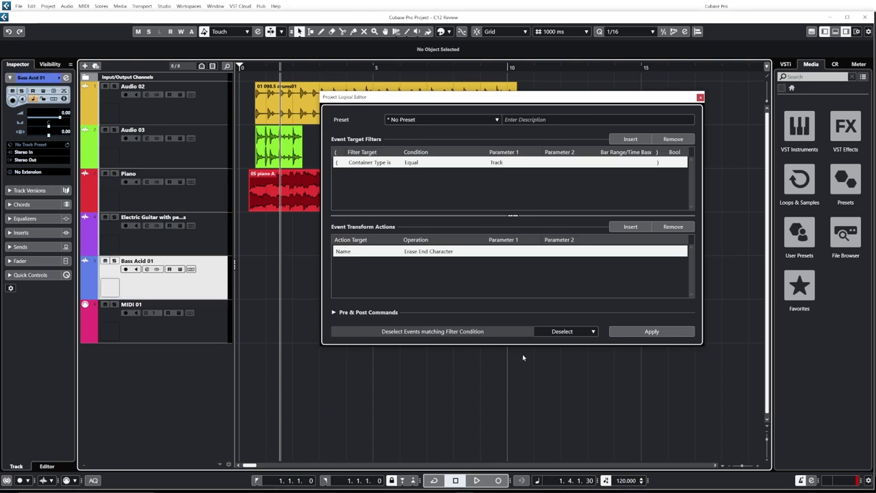
click(656, 333)
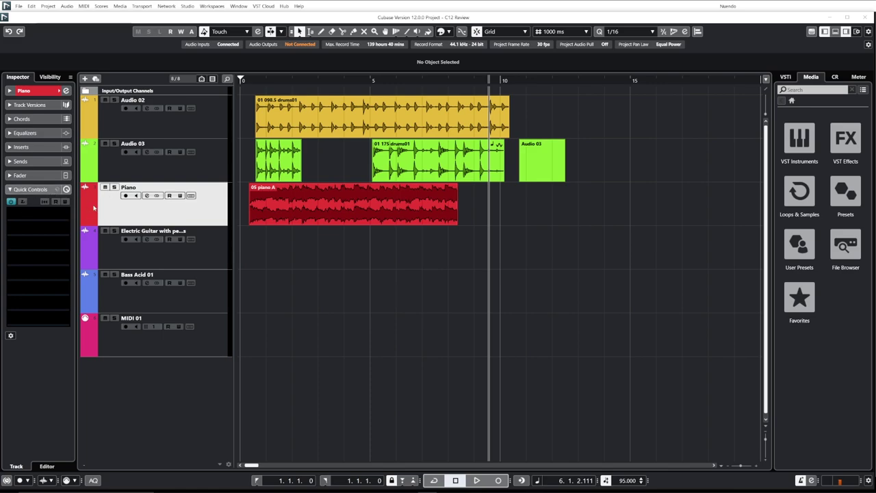
Step: Check the MIDI Remote entry and its KeyLab Essential controllers in Studio Setup, and close the dialog
click(190, 8)
click(227, 194)
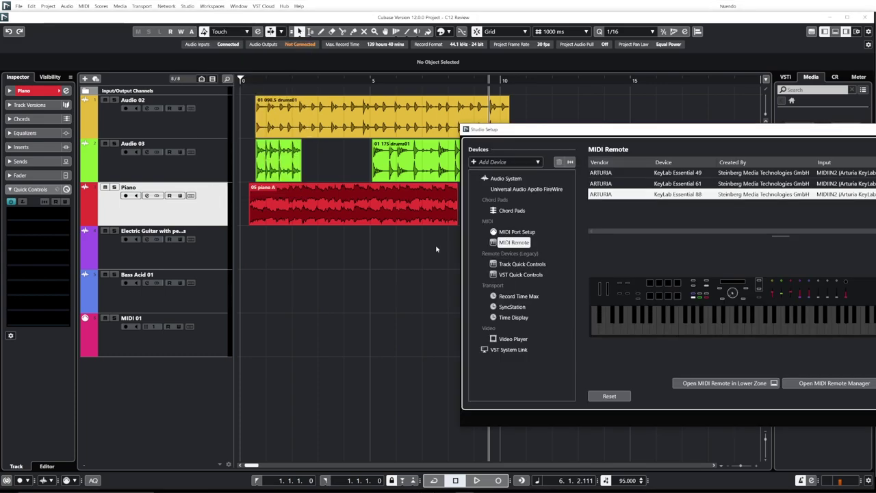
click(528, 163)
click(536, 156)
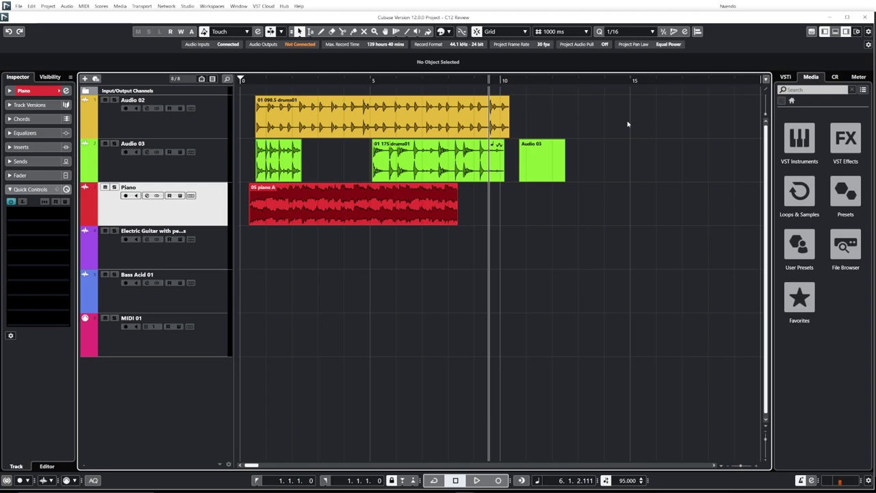
Step: Show the lower zone, check which of its pages are enabled, and display the MIDI Remote page
click(835, 32)
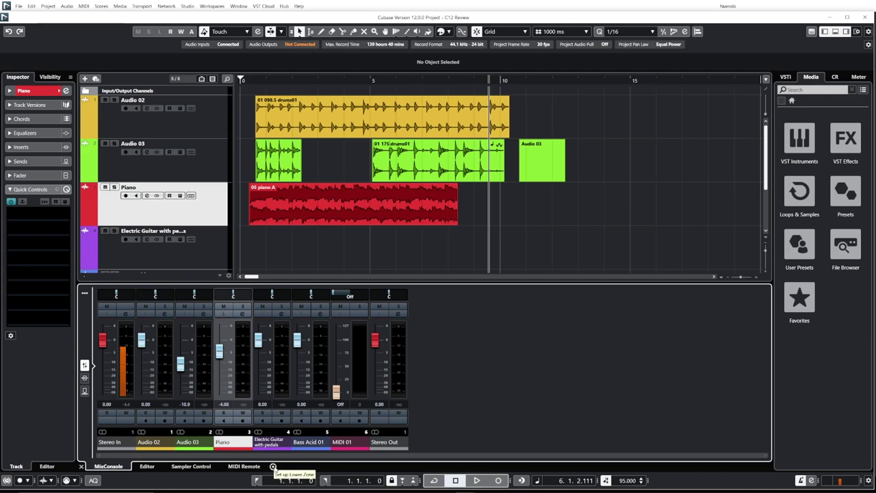
click(273, 467)
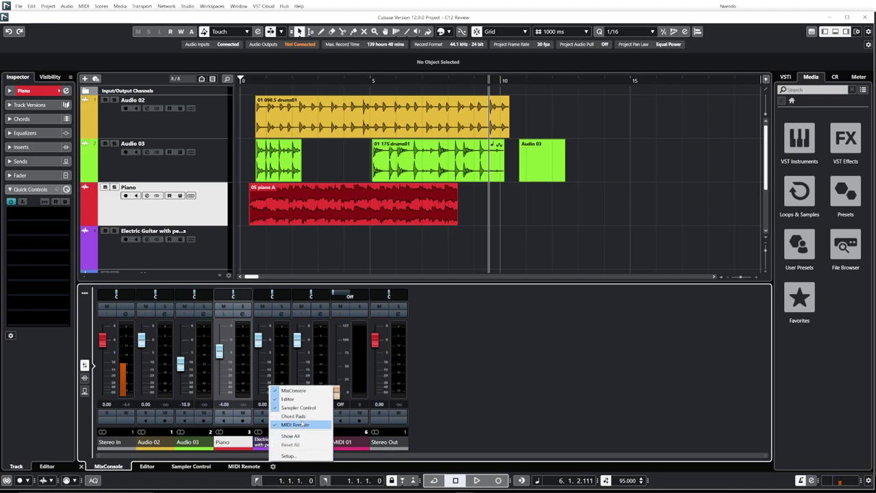
click(367, 461)
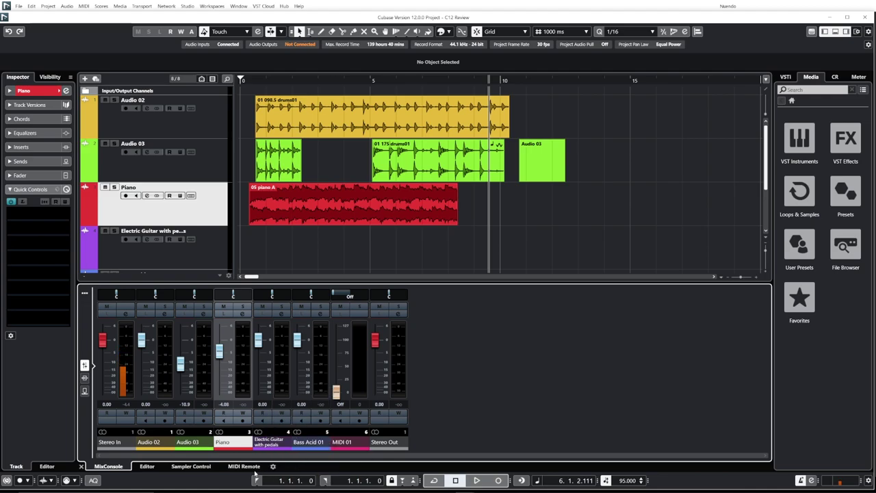
click(244, 467)
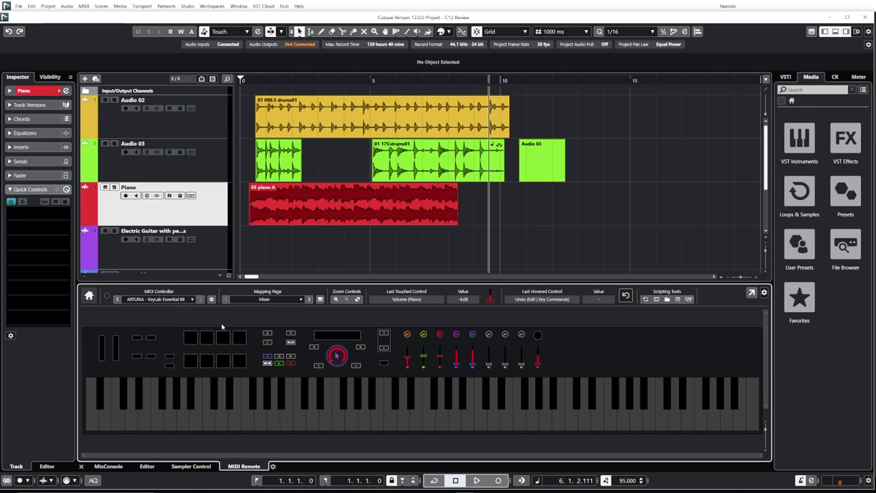
Step: Check the available MIDI controllers and the mapping pages offered for the KeyLab Essential 88
click(193, 301)
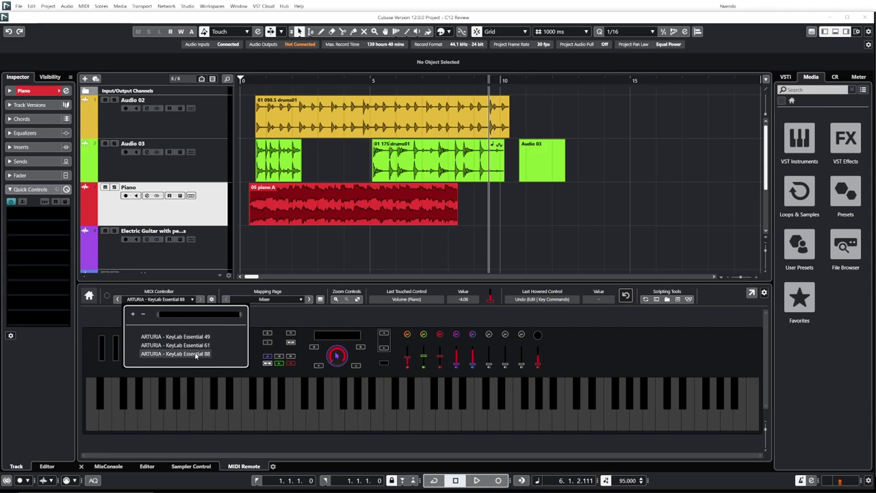
click(200, 291)
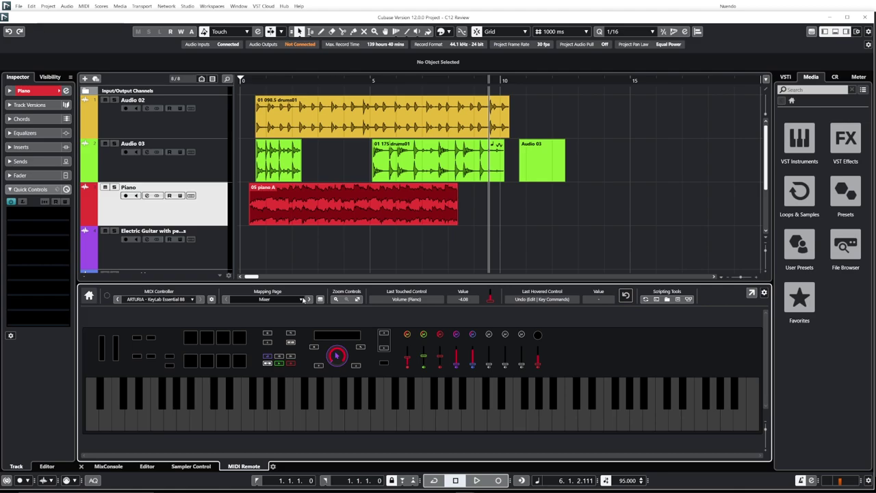
click(302, 300)
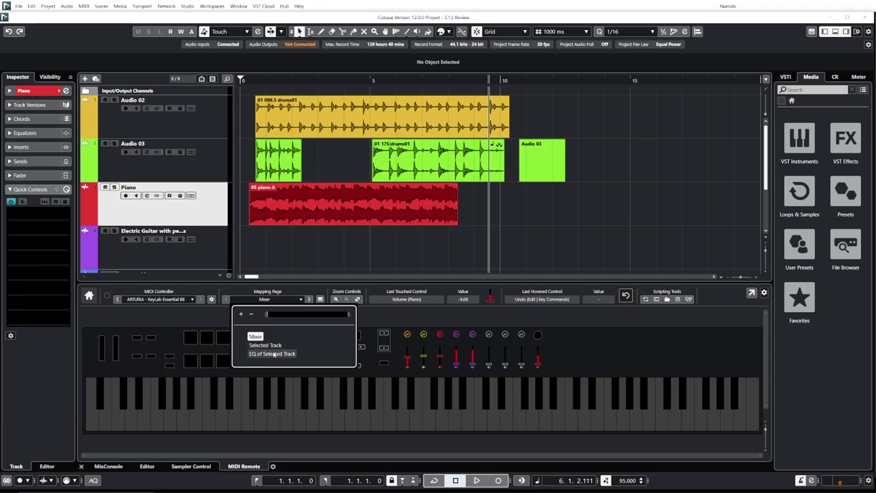
click(307, 290)
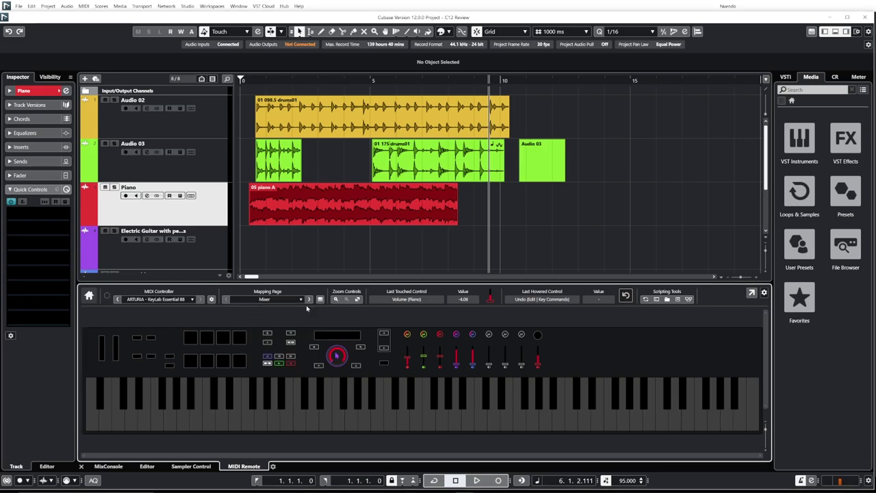
Step: Examine the connected controllers and the available scripts in the MIDI Remote Manager, and dismiss the window
click(211, 300)
click(211, 300)
drag(576, 131, 478, 126)
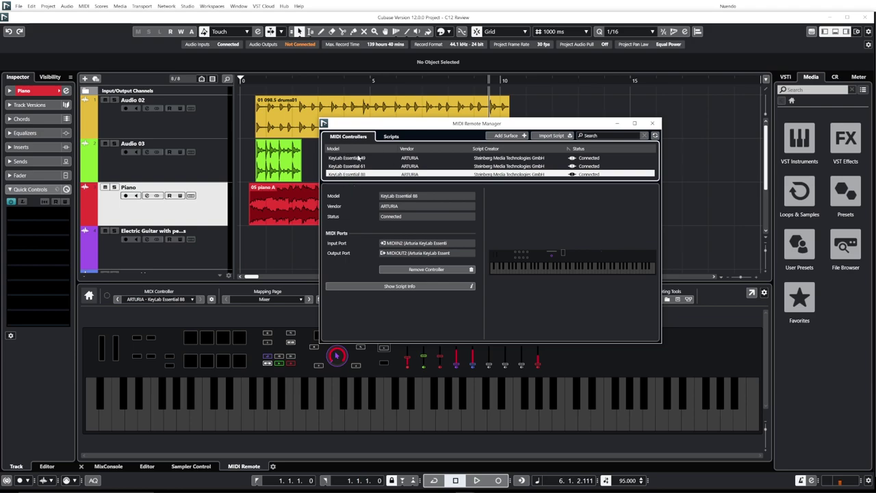
drag(370, 182, 347, 106)
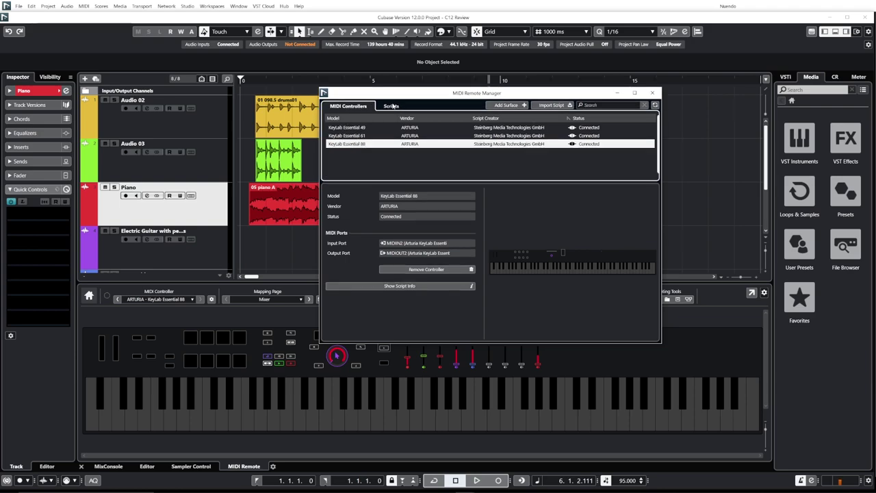
click(391, 107)
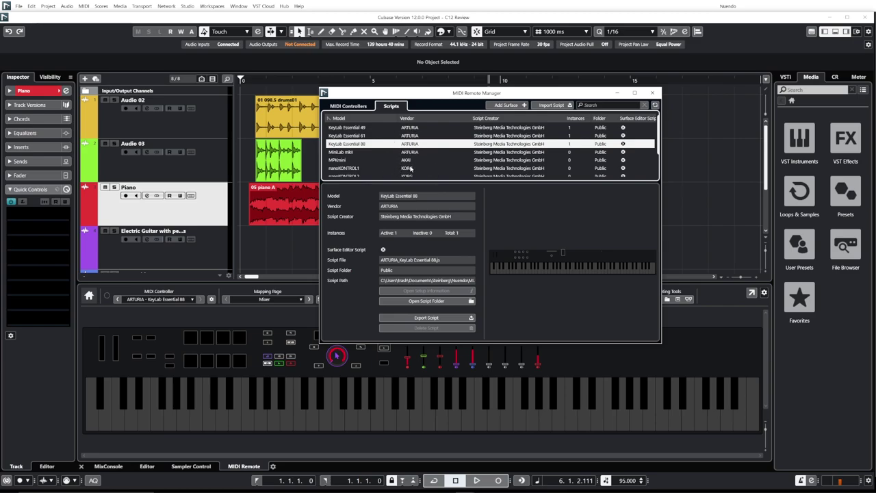
click(354, 107)
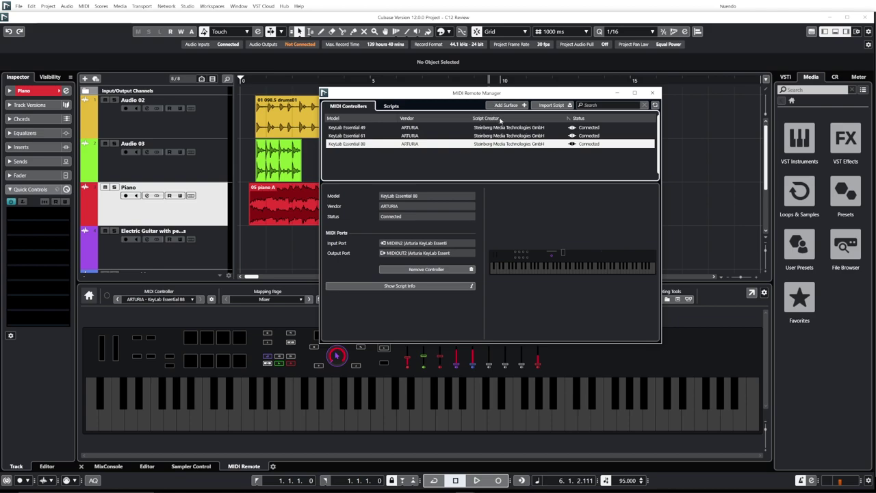
click(618, 96)
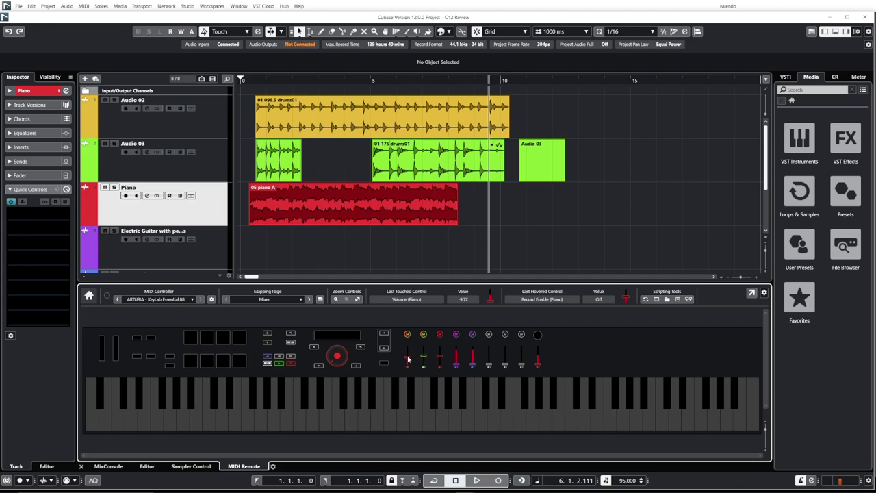
Step: Pick the Piano track's Record Enable for MIDI Remote mapping and apply it to a KeyLab Essential 88 fader on the Mixer page
right_click(126, 197)
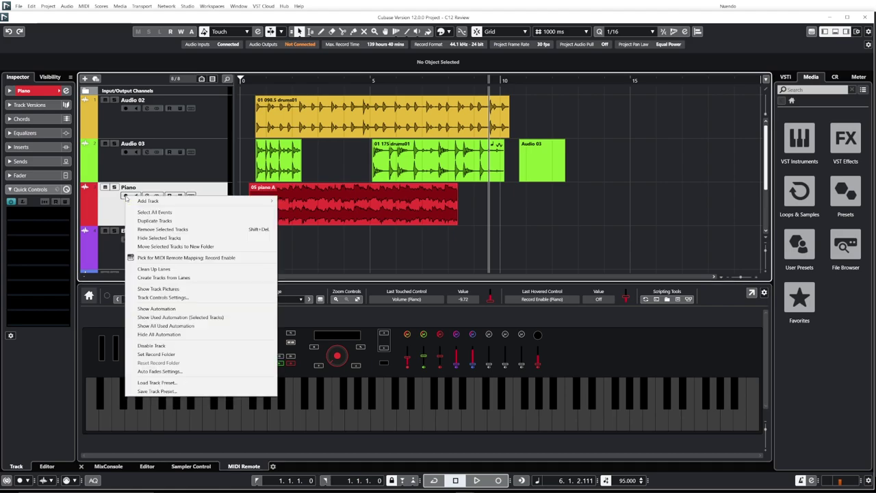
click(180, 258)
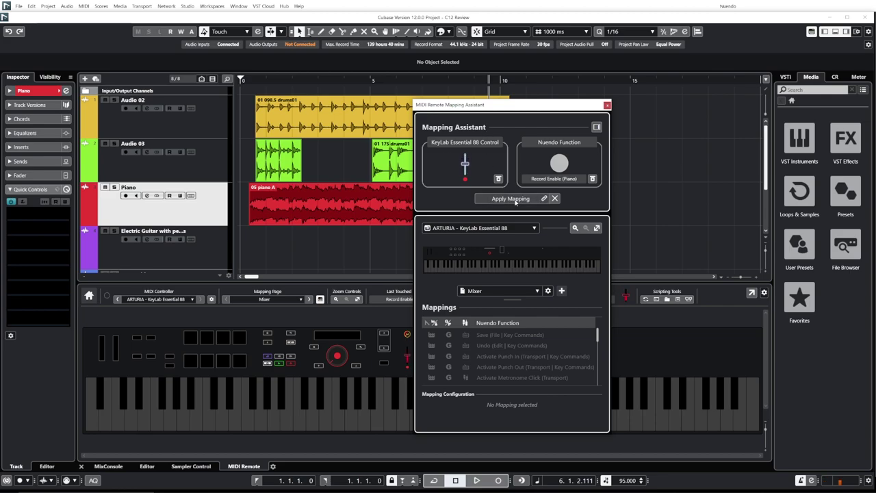
click(516, 199)
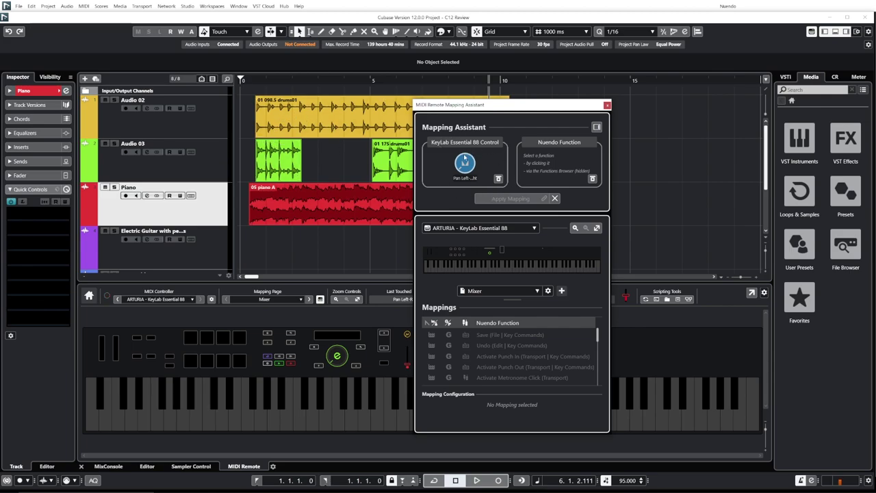
Step: Show the Functions Browser in the MIDI Remote Mapping Assistant and shift the window away from the media panel
click(597, 127)
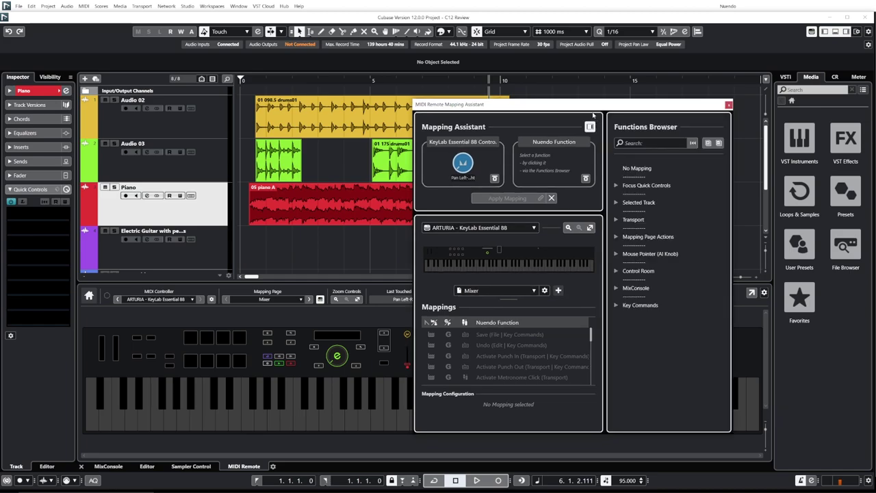
drag(599, 107, 517, 104)
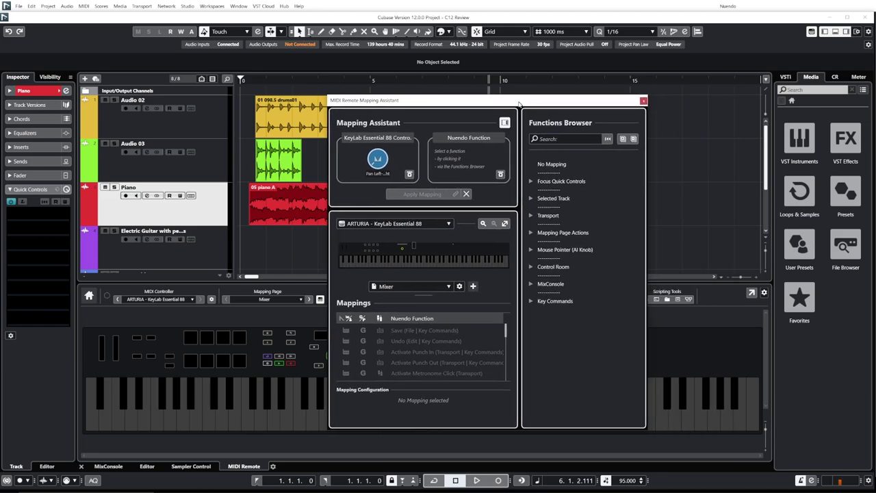
Step: Examine the Mouse Pointer, Control Room, MixConsole, Transport and Selected Track function categories in the Functions Browser
click(532, 250)
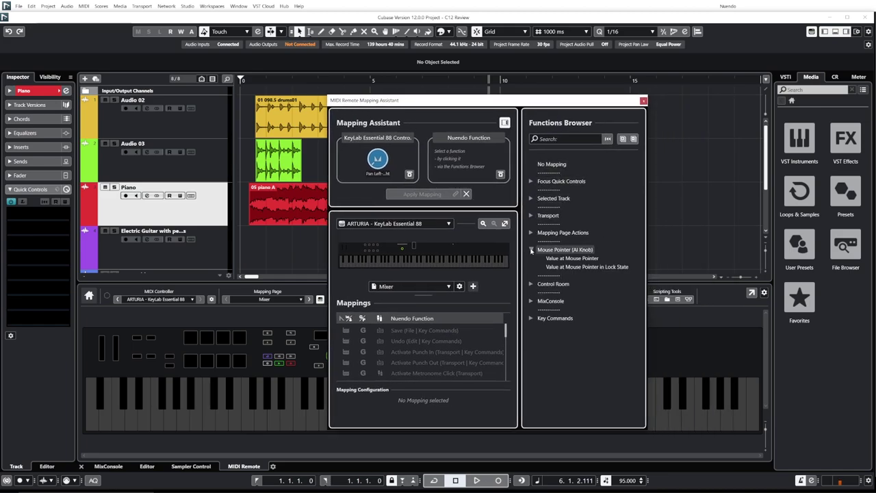
click(531, 250)
click(531, 266)
click(531, 266)
click(531, 283)
click(530, 283)
click(531, 215)
click(532, 216)
click(531, 199)
click(530, 199)
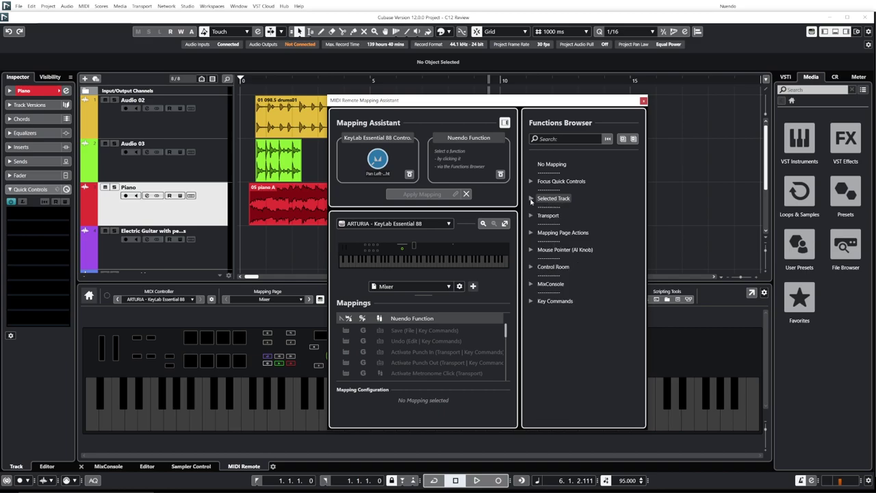
Step: Map the KeyLab's pan control to the Focus Quick Controls function QC 2 and apply the mapping
click(531, 181)
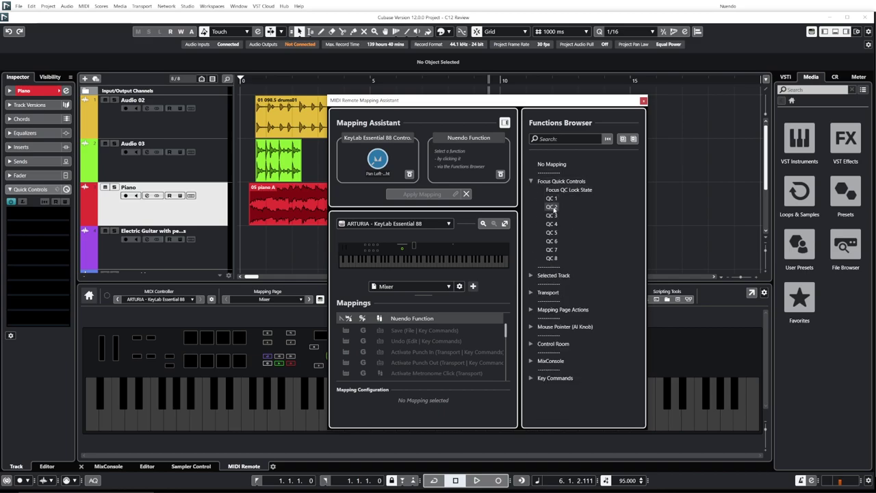
click(553, 208)
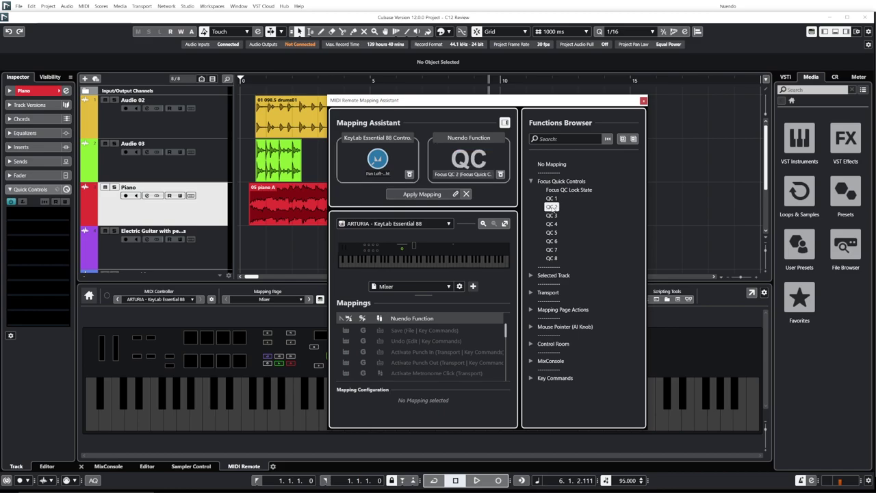
click(422, 194)
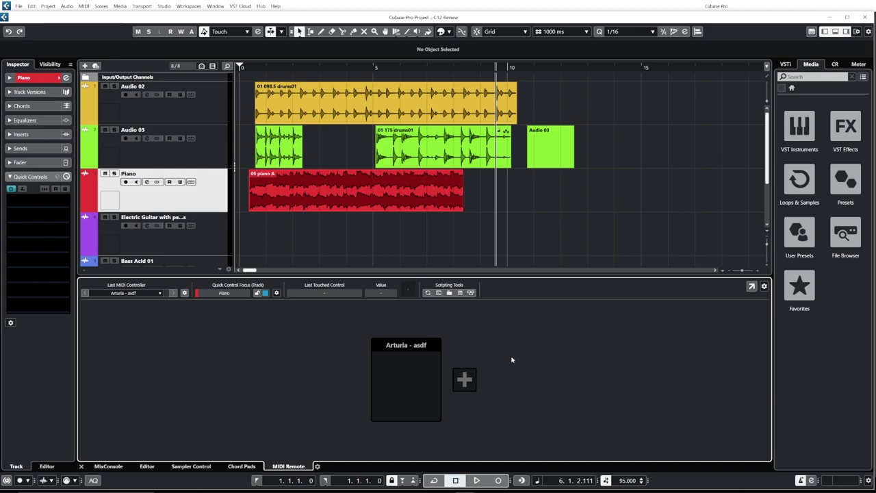
Step: Add a new MIDI controller surface for the Arturia KeyLab with the model name "KeyLab test" and continue to its surface editor
click(464, 378)
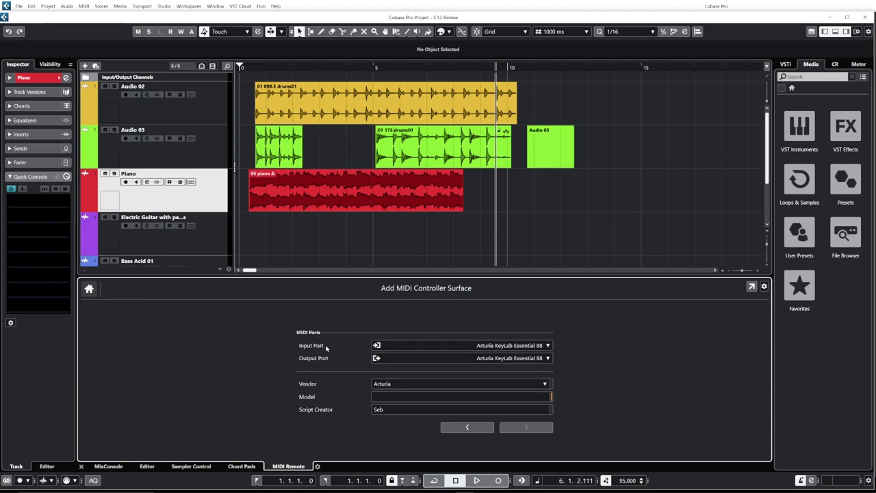
click(424, 397)
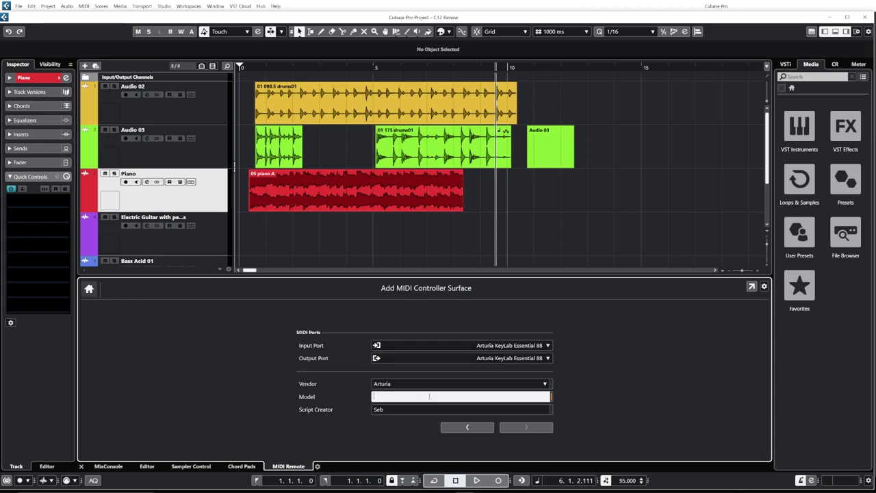
text(KeyLab test)
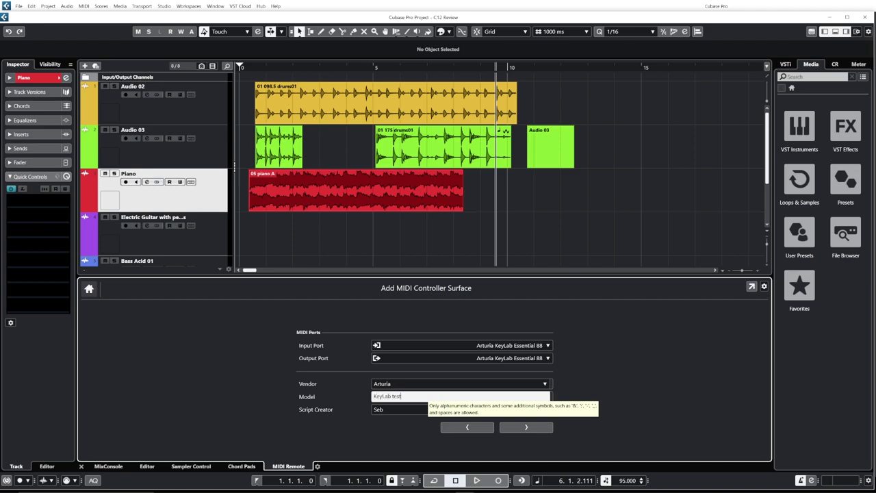
click(528, 429)
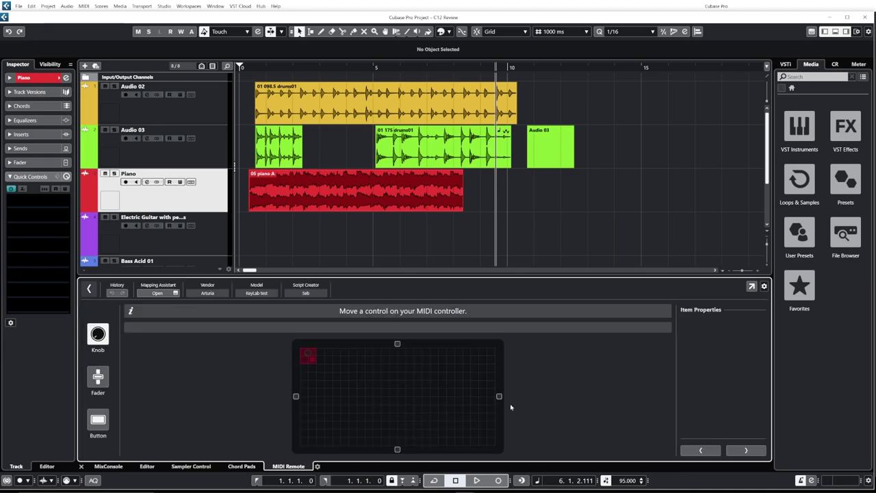
Step: Adjust the width of the controller surface and move the knob placeholder towards its middle
drag(499, 397, 524, 396)
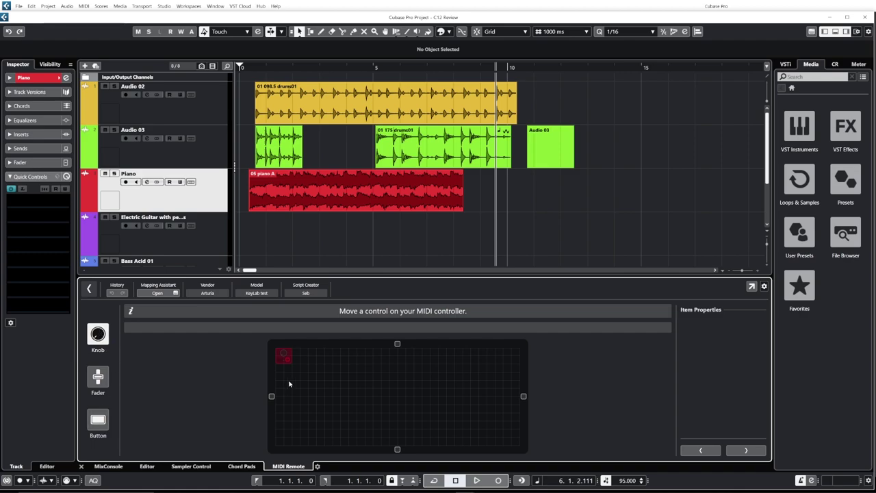
drag(291, 359, 407, 363)
mouse_move(524, 398)
mouse_down()
mouse_move(581, 401)
mouse_move(509, 395)
mouse_up()
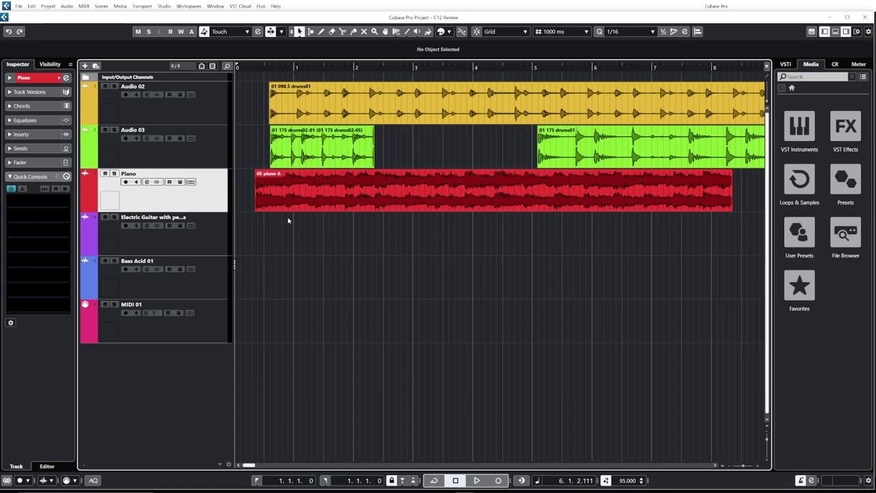
Step: Reveal the Piano track's volume automation lane and draw a dipping and rising curve from about 0.5 to 1.4 seconds
scroll(277, 213, up, 2)
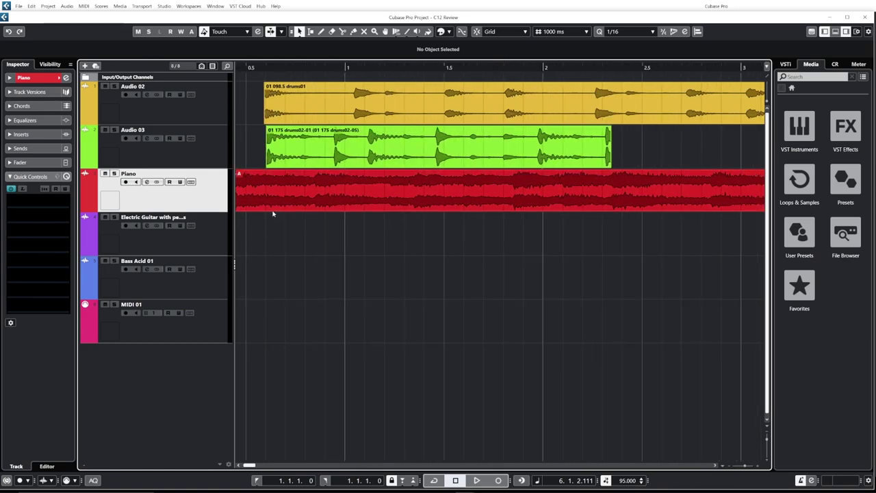
scroll(272, 214, left, 2)
click(84, 208)
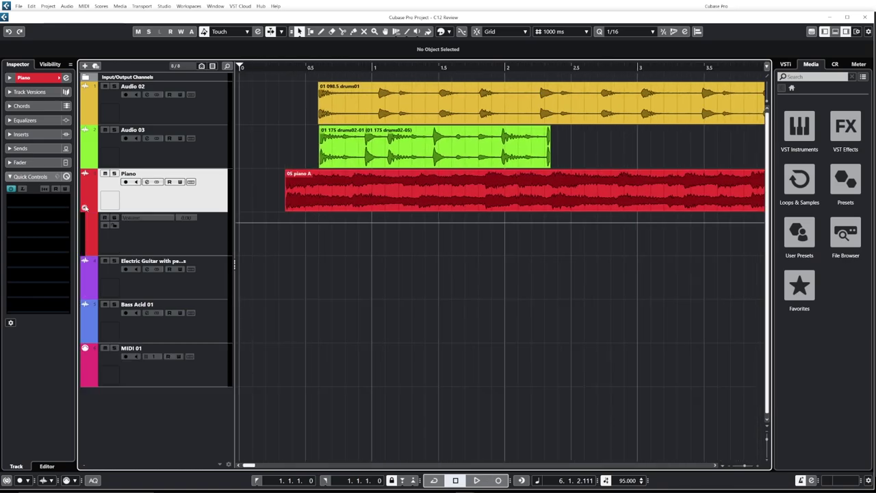
mouse_move(312, 222)
mouse_down()
mouse_move(371, 230)
mouse_move(422, 214)
mouse_up()
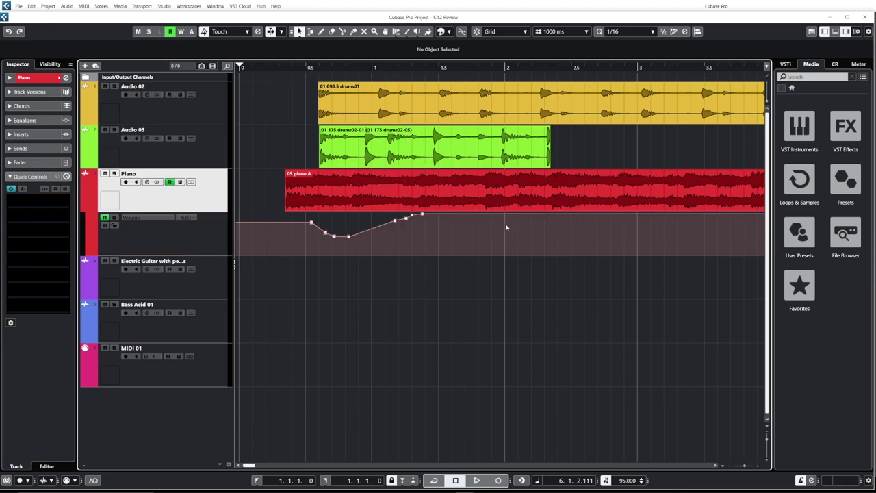
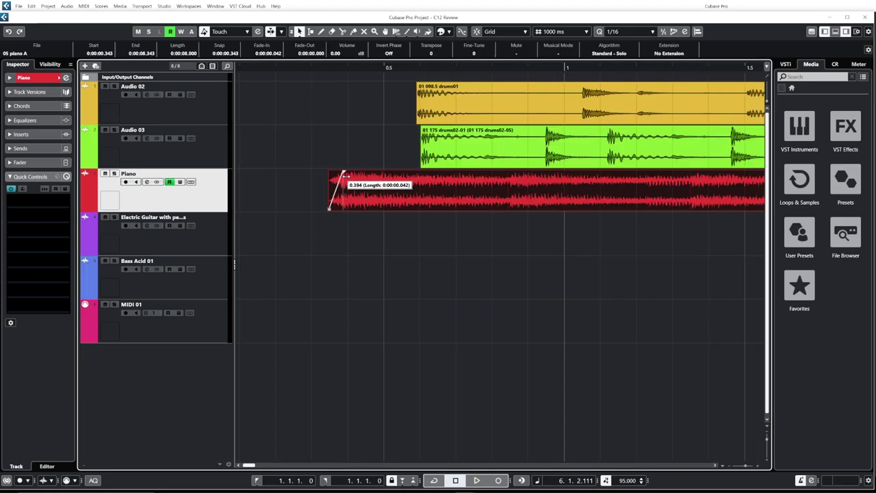
Step: Adjust the fade-in at the start of the 05 piano A event to about 0.261 s and deselect the event
drag(345, 175, 436, 173)
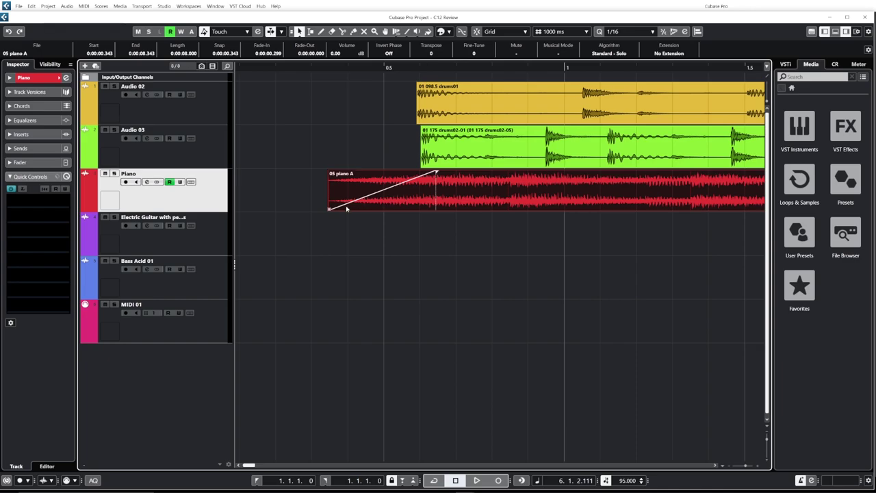
drag(437, 171, 445, 172)
mouse_move(330, 208)
mouse_down()
mouse_move(434, 211)
mouse_move(329, 211)
mouse_up()
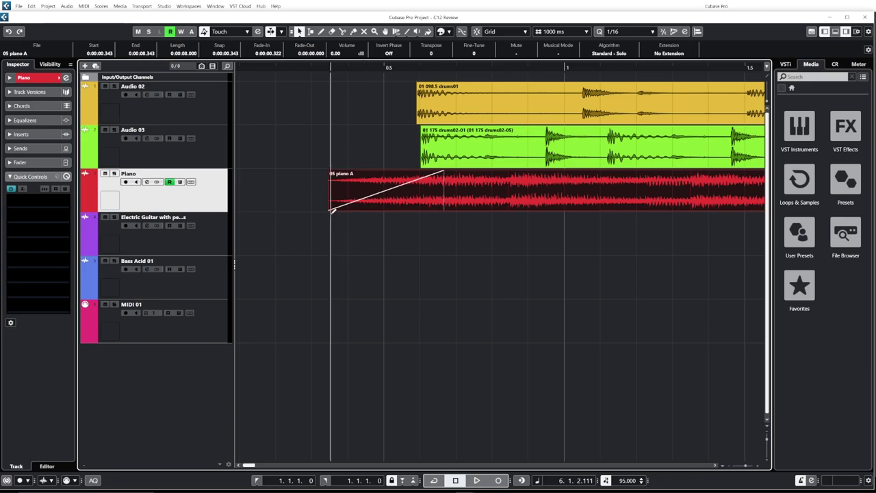
mouse_move(330, 209)
mouse_down()
mouse_move(430, 209)
mouse_move(324, 202)
mouse_up()
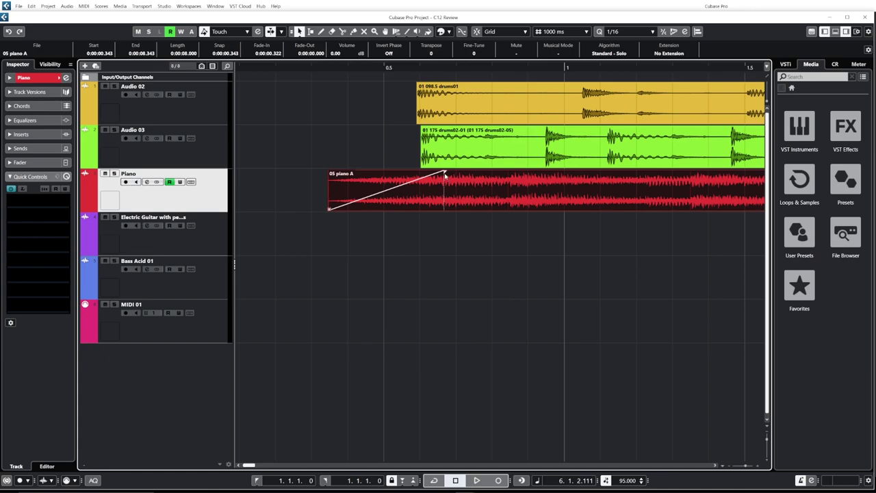
drag(444, 172, 423, 173)
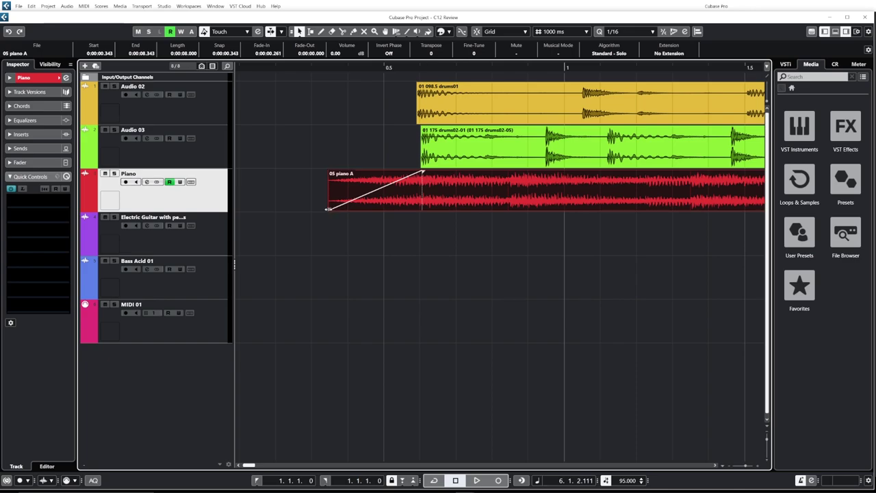
mouse_move(328, 209)
mouse_down()
mouse_move(403, 209)
mouse_move(305, 206)
mouse_move(328, 203)
mouse_up()
click(332, 252)
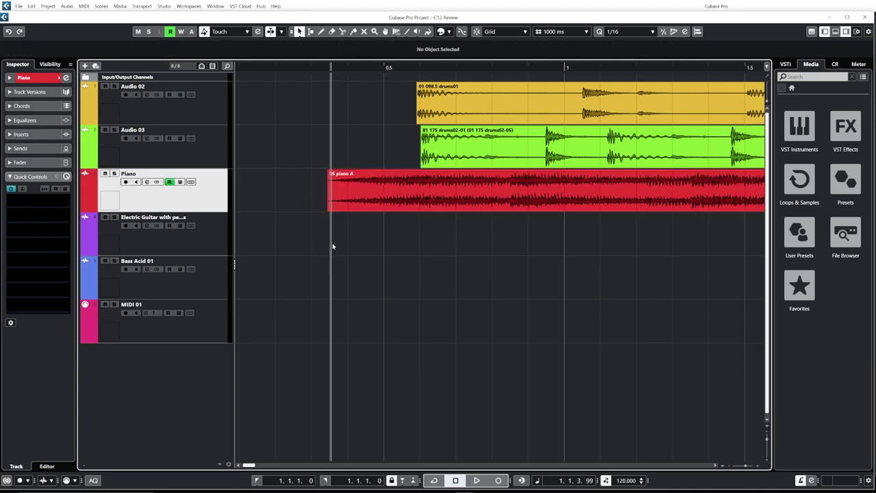
Step: Examine the Size Objects tool modifiers in the Editing preferences, including the Size with Fade assignment
click(32, 6)
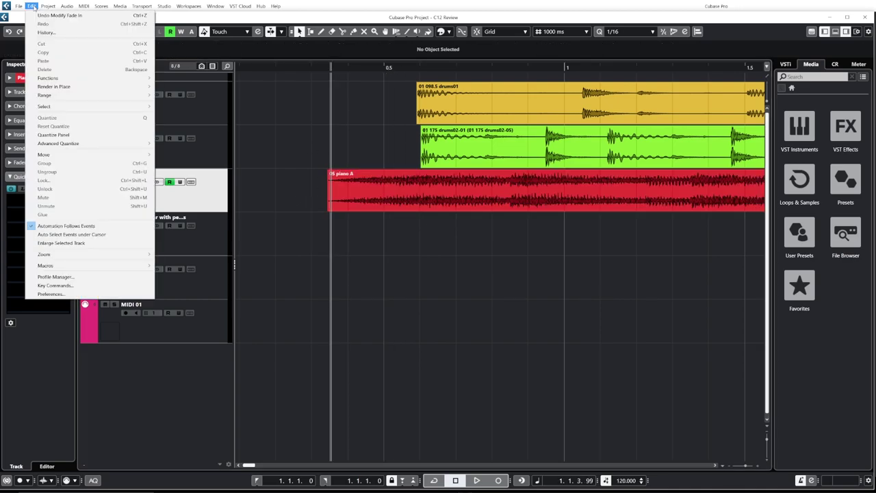
click(54, 293)
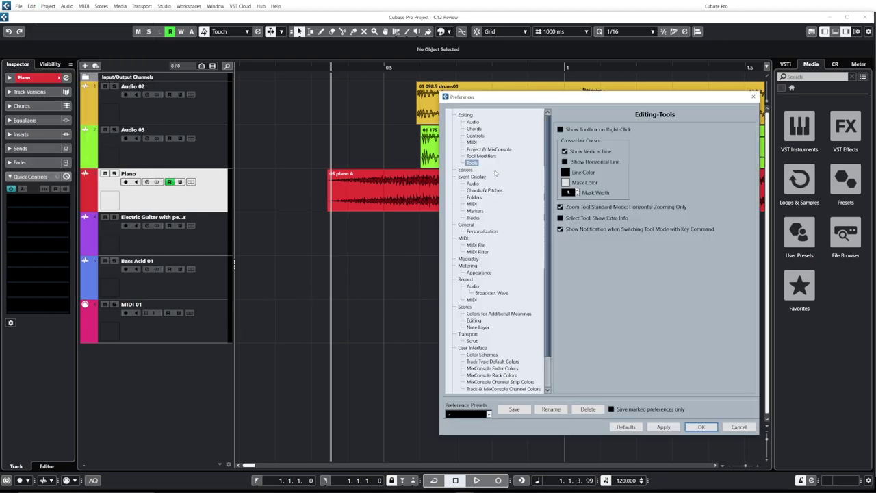
click(483, 156)
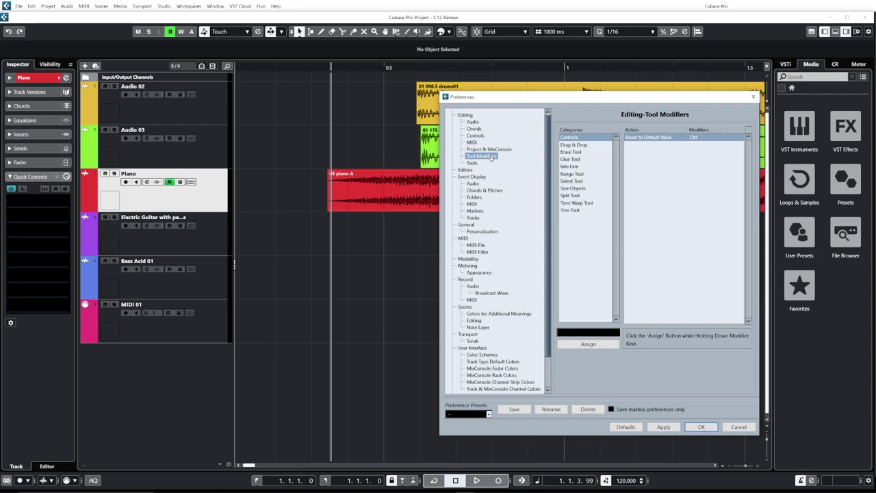
click(580, 190)
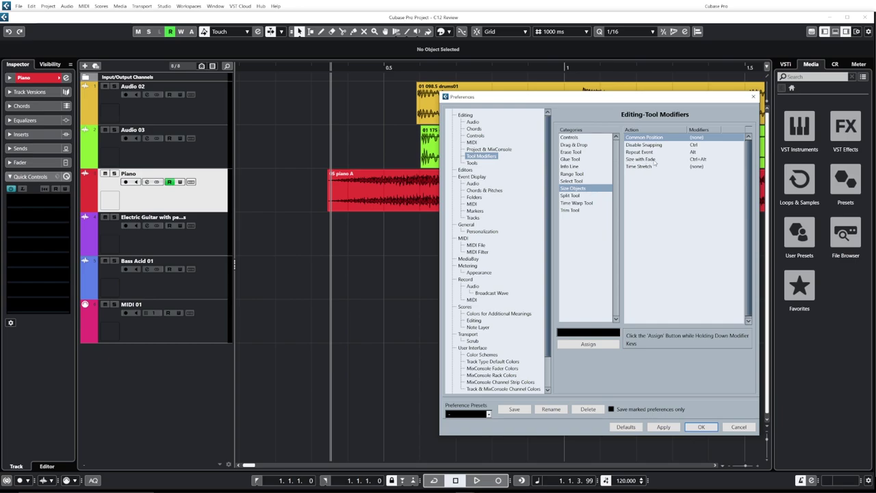
click(705, 160)
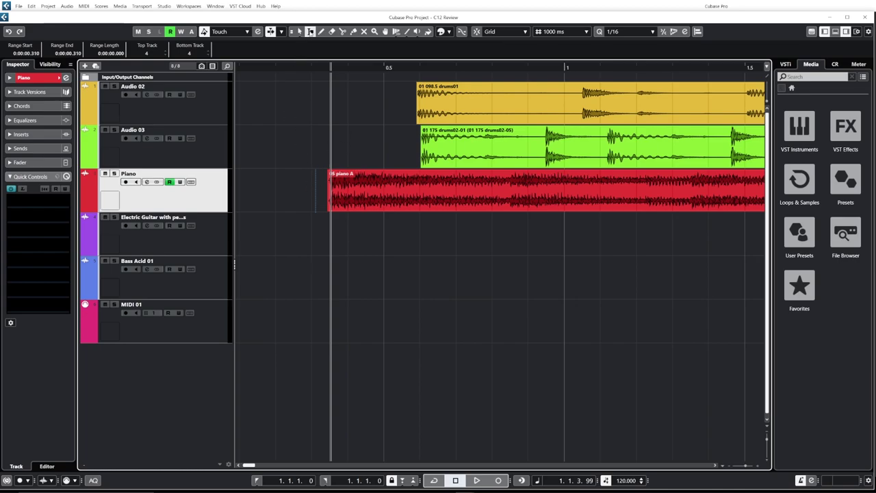
Step: Select a range about 0.265 s long across the start of the piano event and apply Fade Out from Range End
drag(312, 196, 408, 199)
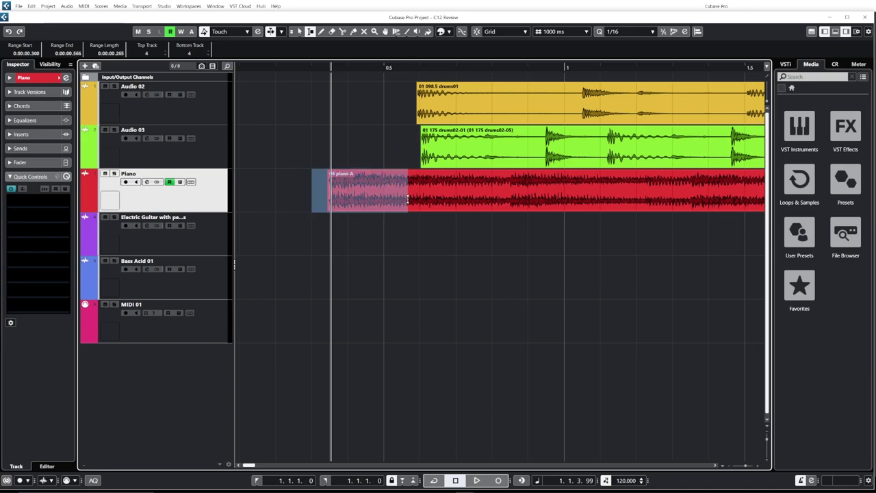
right_click(364, 195)
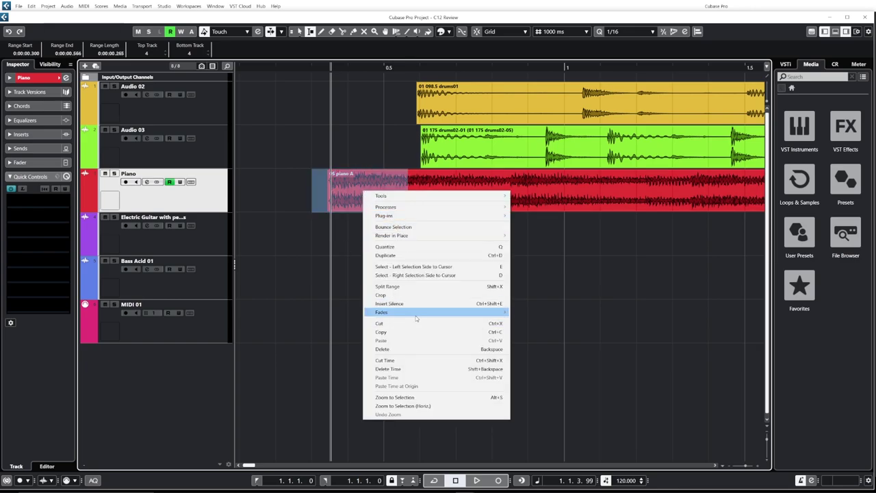
mouse_move(447, 315)
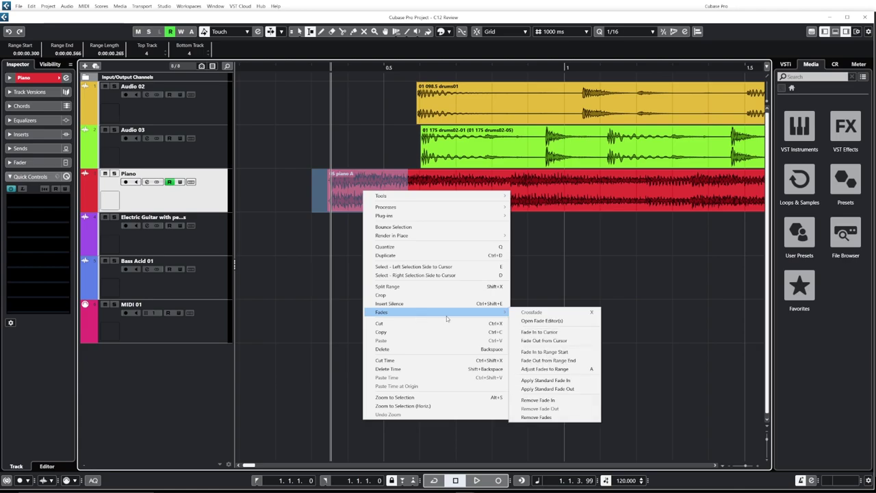
click(563, 361)
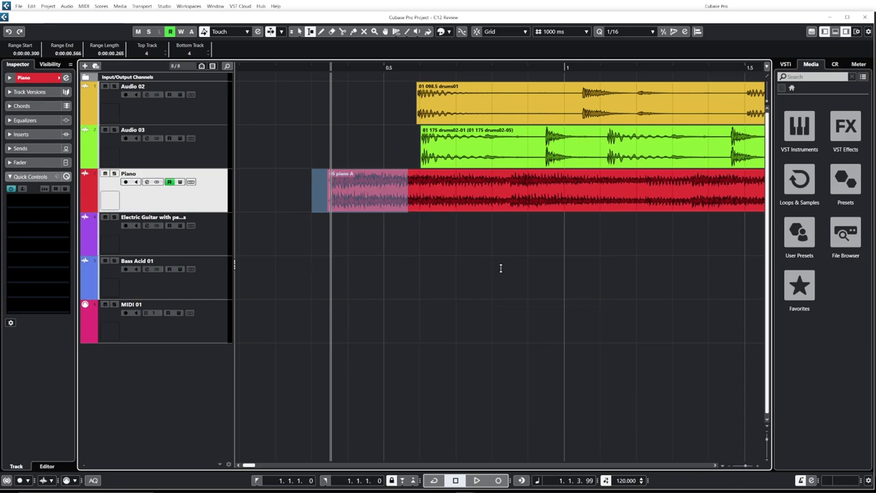
key(g)
key(g)
key(g)
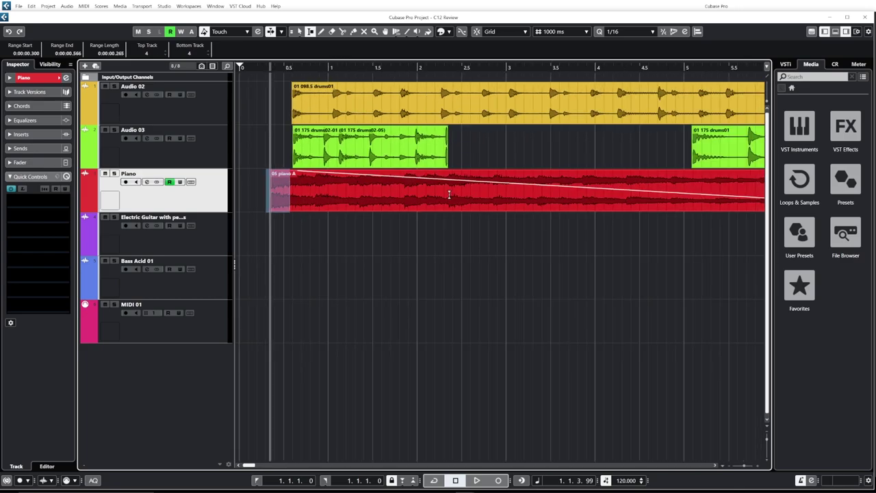
key(g)
Step: Undo the fade-out applied to the piano event
key(ctrl+z)
key(h)
key(h)
key(h)
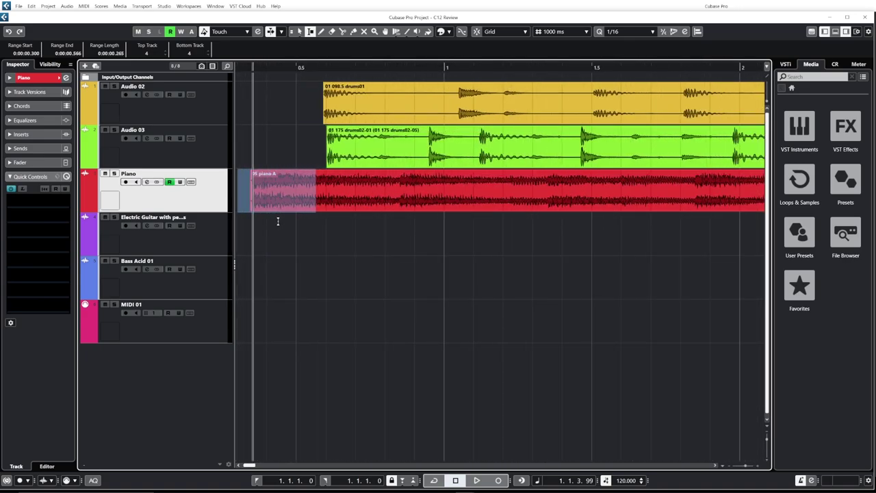
Step: Try a range-based fade on the selected start of the 05 piano A event and clear the range selection
right_click(278, 191)
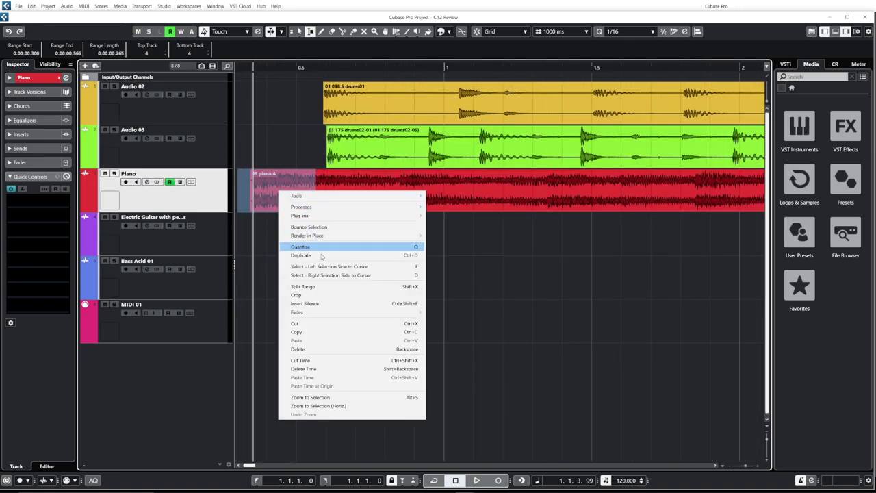
mouse_move(364, 313)
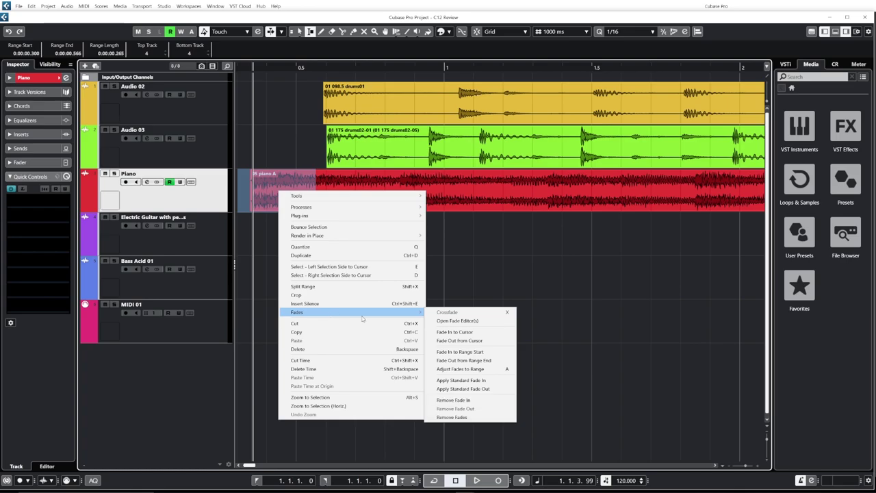
click(466, 360)
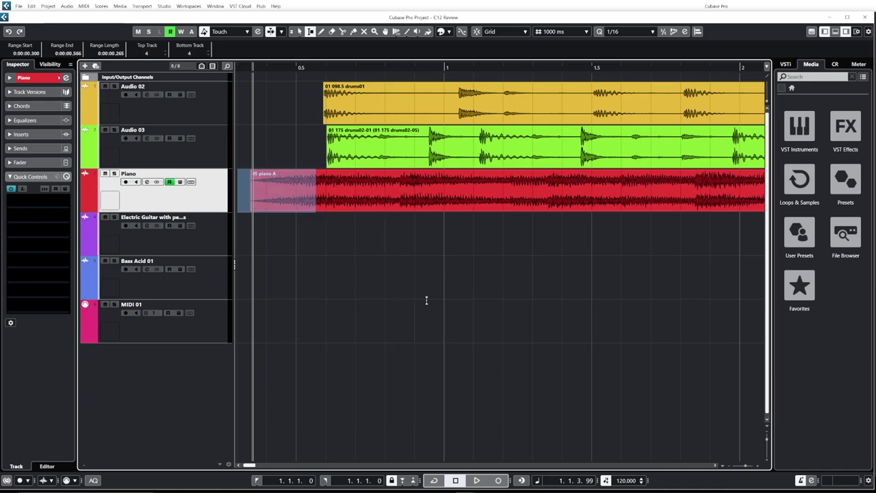
click(345, 286)
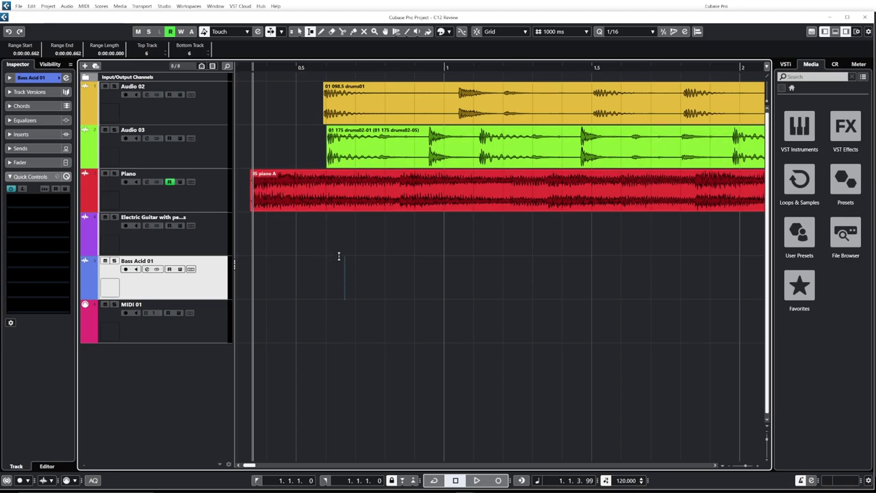
Step: Trim the end of the first 01 175 drums02 event on Audio 03 so its length is about 1.441 s
key(1)
key(g)
click(401, 137)
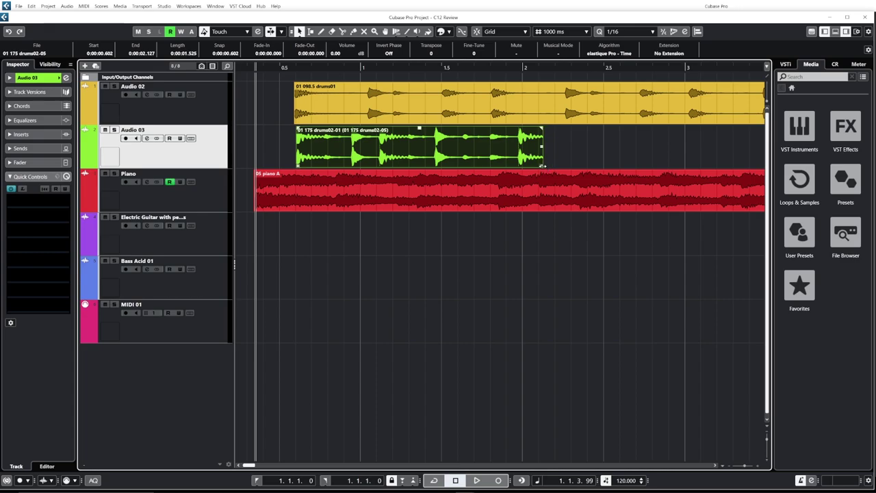
mouse_move(543, 166)
mouse_down()
mouse_move(680, 156)
mouse_move(538, 157)
mouse_up()
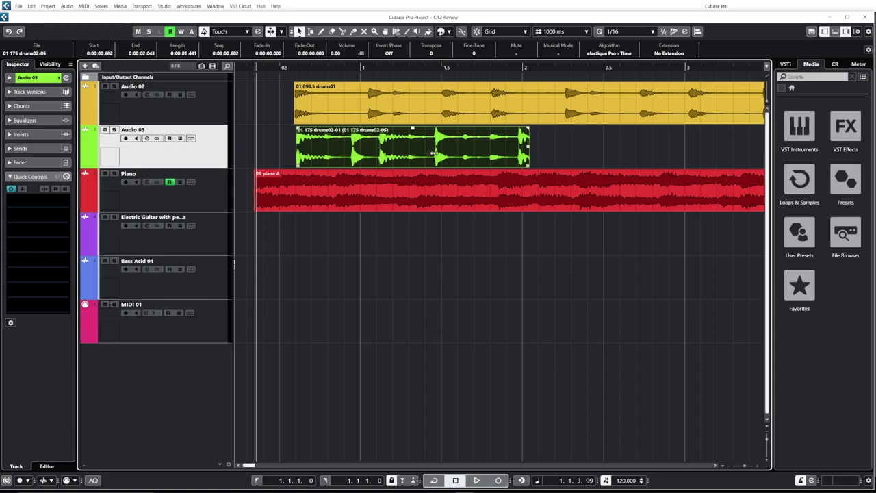
drag(453, 152, 326, 157)
click(574, 167)
Step: Search the key commands for "to cur", examine the Move Event Ends to Cursor entry, and close the dialog
click(32, 5)
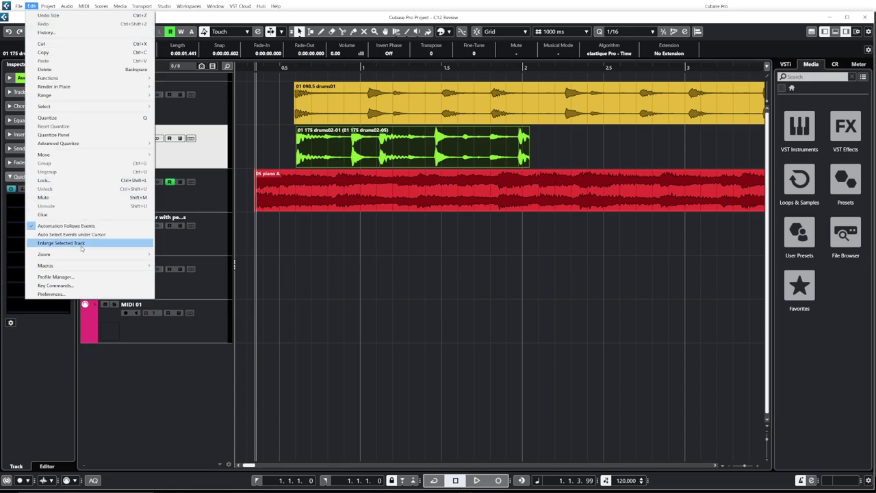
click(76, 288)
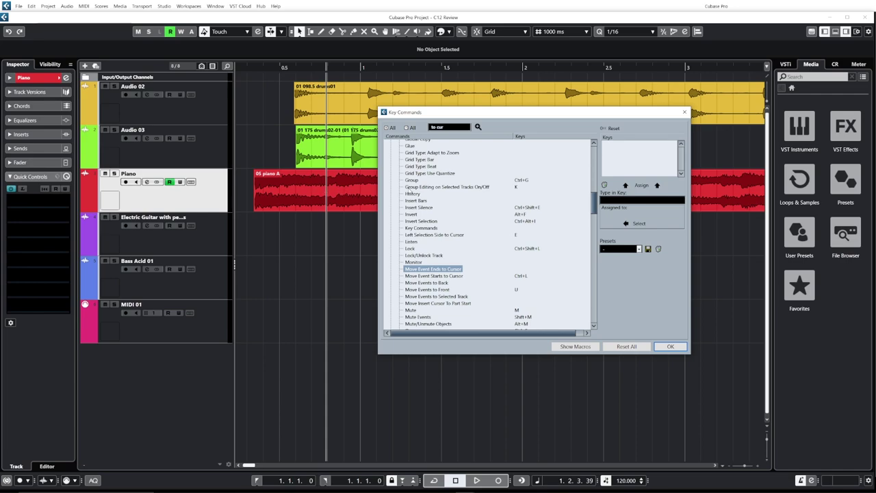
click(684, 112)
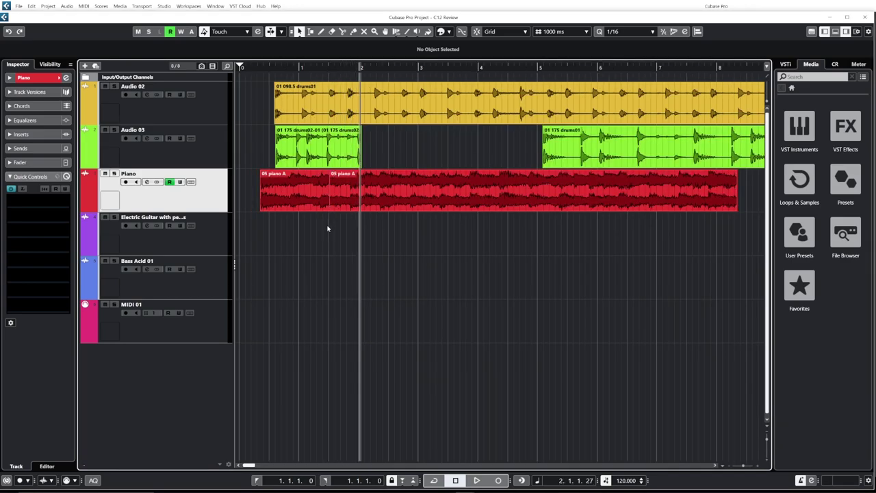
Step: Crossfade the two adjoining 05 piano A events on the Piano track
scroll(320, 218, up, 3)
drag(364, 225, 315, 193)
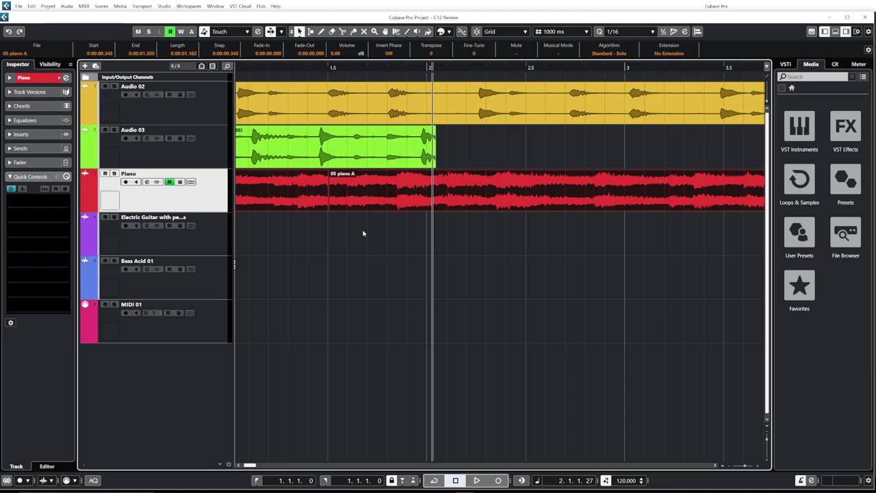
key(x)
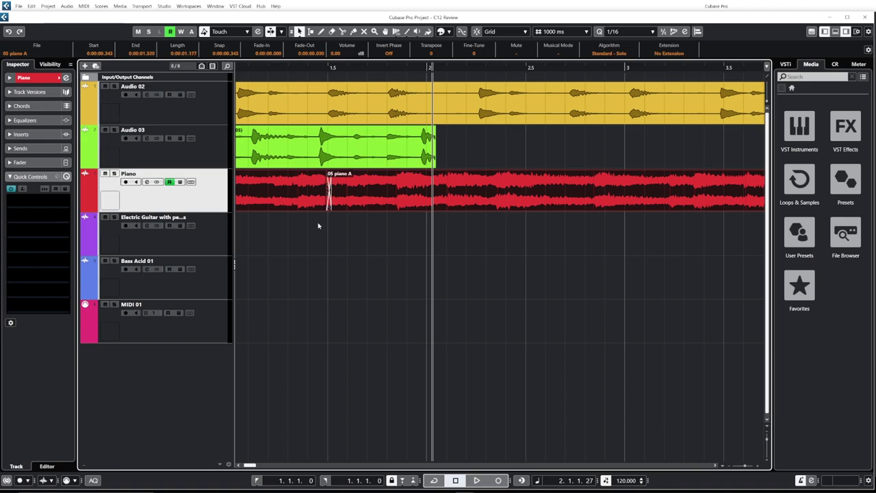
ctrl+scroll(317, 223, up, 6)
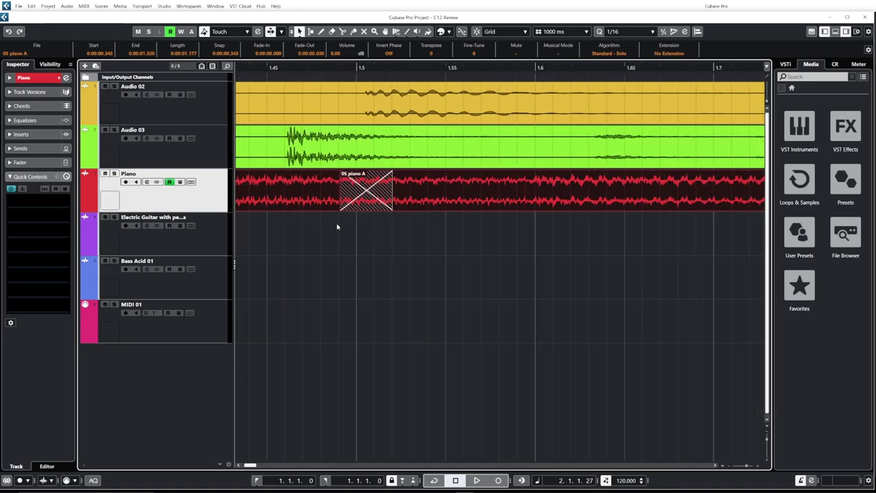
Step: Edit the piano crossfade, shortening it to about 0.025 s and shifting it slightly earlier
double_click(363, 205)
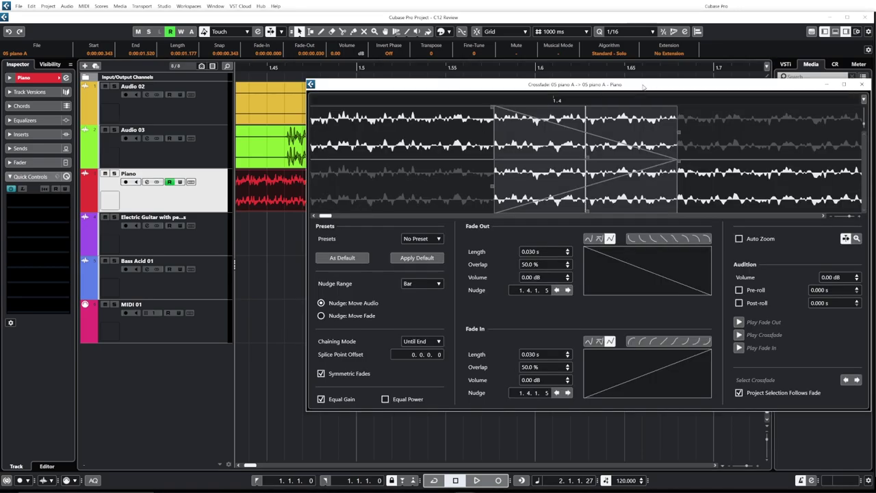
drag(643, 87, 518, 72)
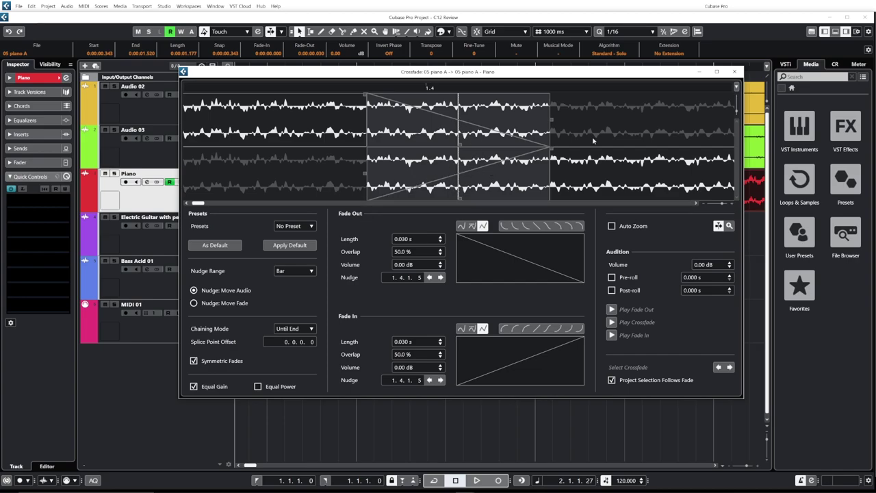
drag(552, 120, 527, 120)
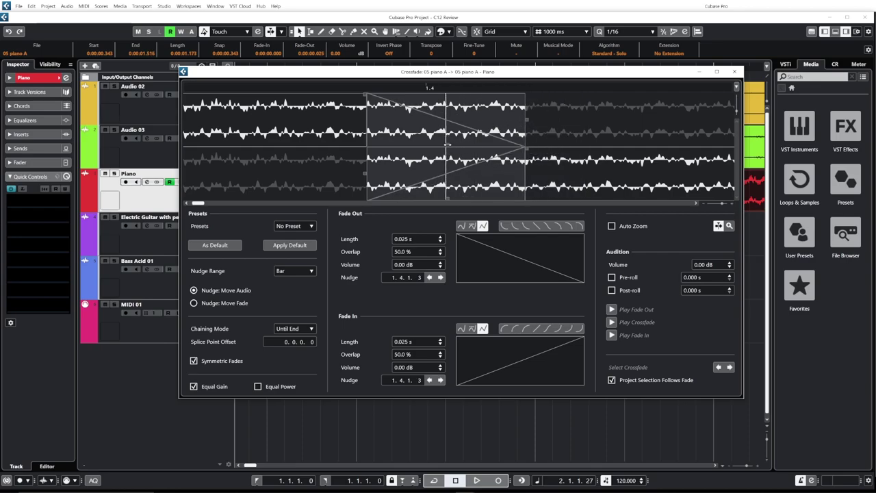
drag(447, 145, 425, 149)
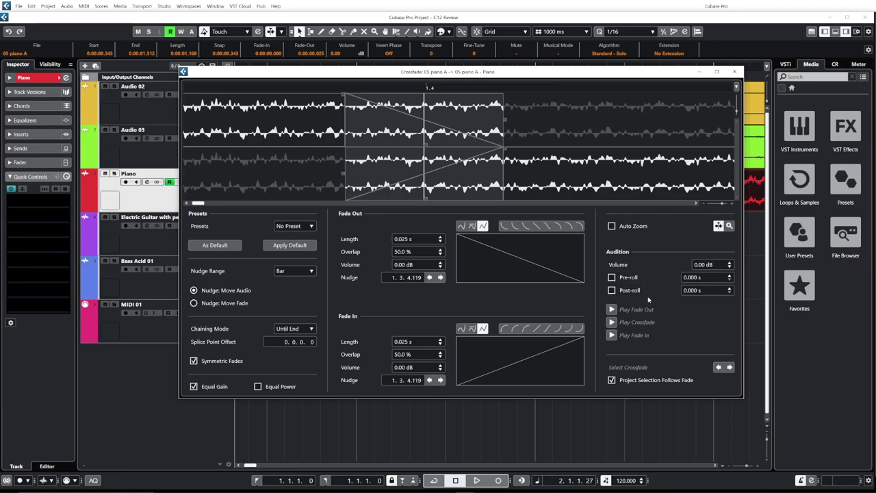
Step: Audition the crossfade's fade-out and fade-in, inspect its waveforms at different zoom levels, and leave the editor
click(611, 310)
click(612, 335)
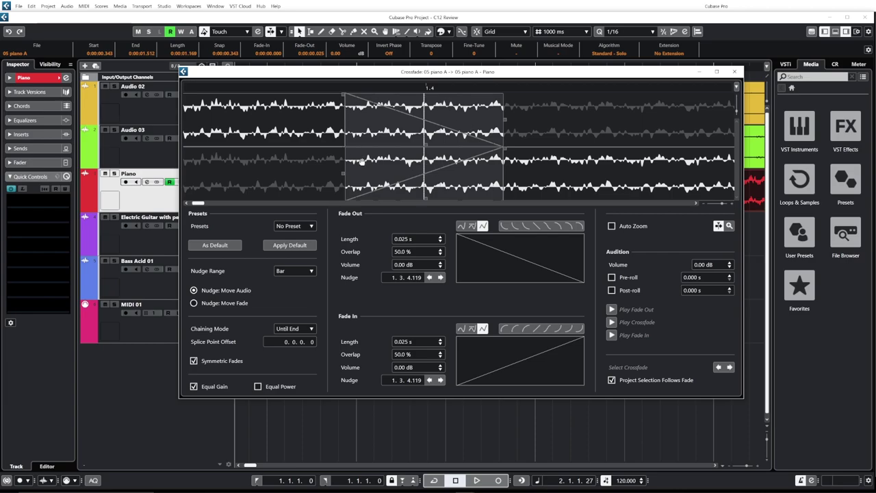
scroll(405, 164, down, 4)
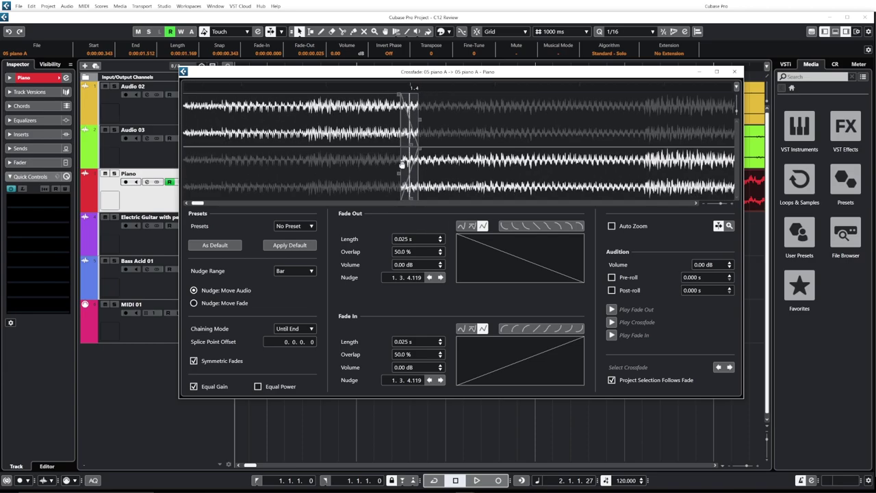
scroll(403, 165, up, 4)
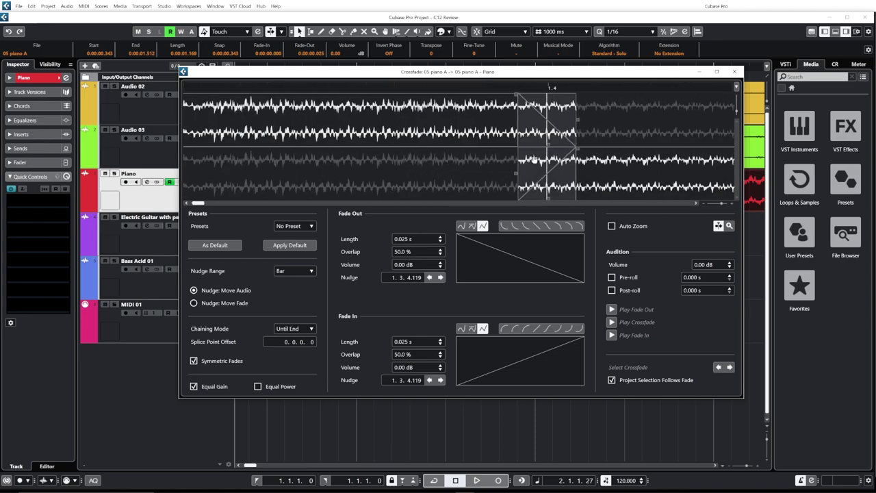
click(165, 239)
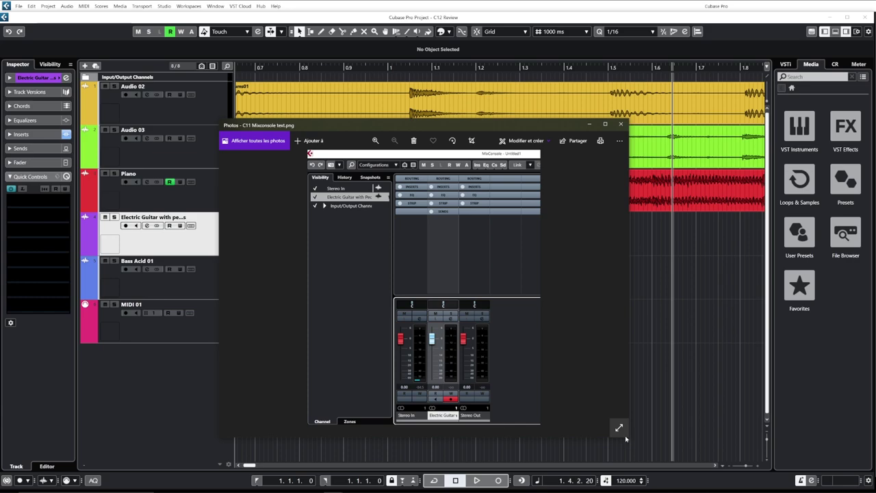
Step: Compare channel name display in the enlarged C11 Mixconsole image with the project's MixConsole, closing each view after checking
drag(628, 440, 766, 460)
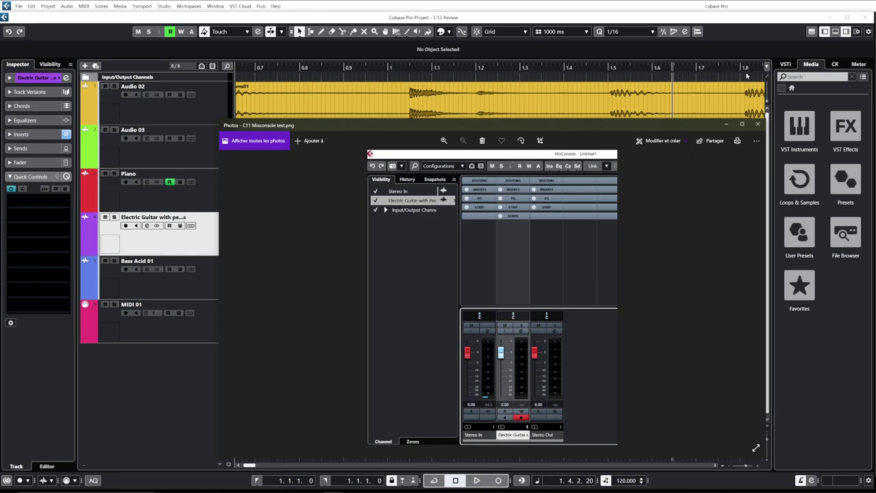
click(725, 125)
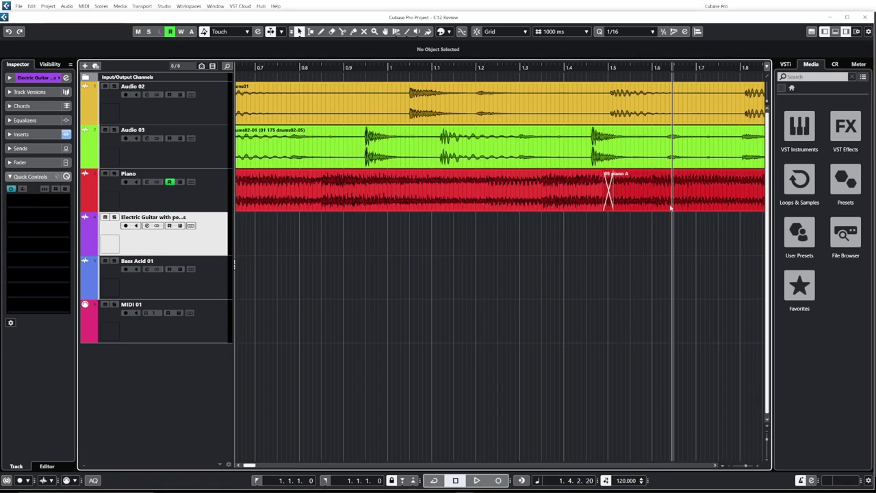
key(F3)
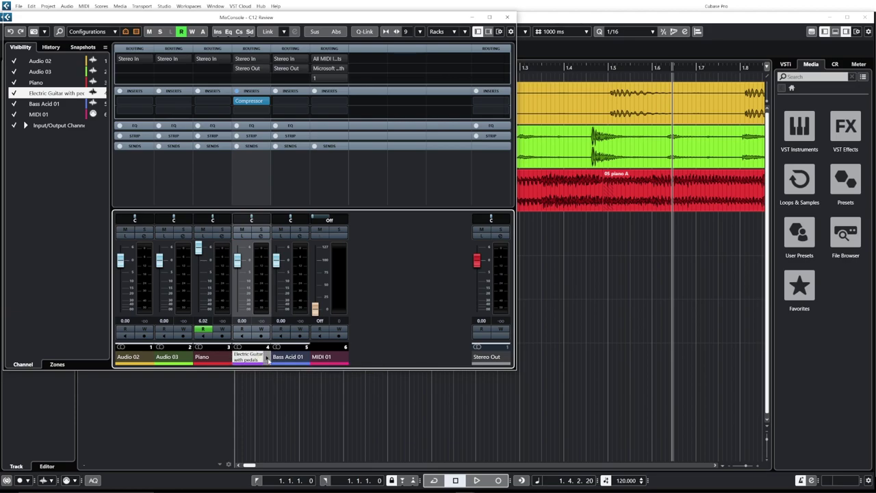
key(F3)
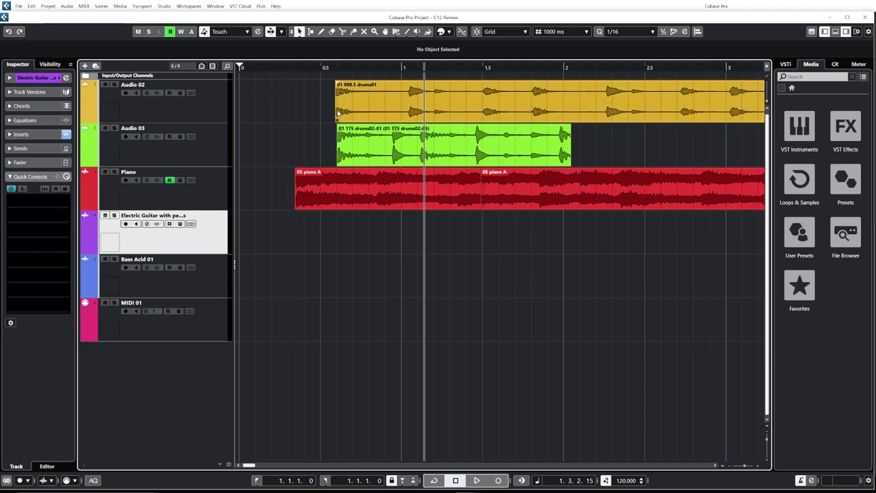
Step: Open the 01 175 drums02 event in the Sample Editor and check the zoom behaviour when switching to the 01 098.5 drums01 event and back
double_click(404, 146)
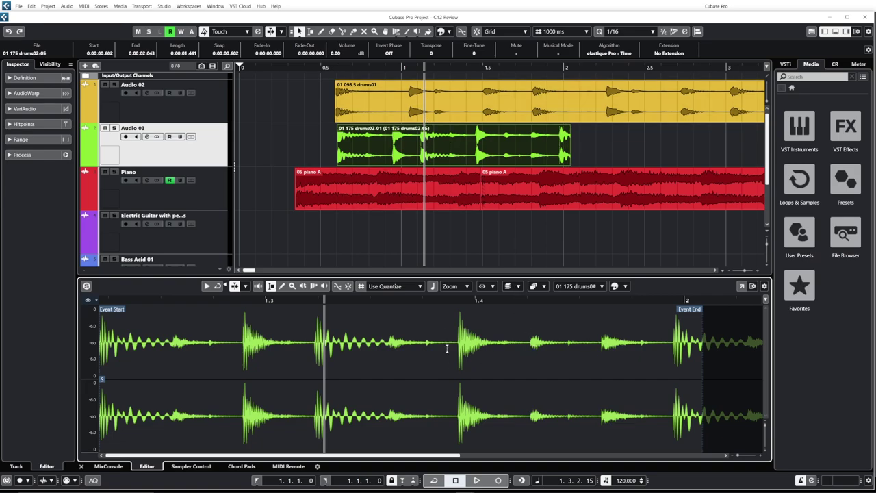
key(g)
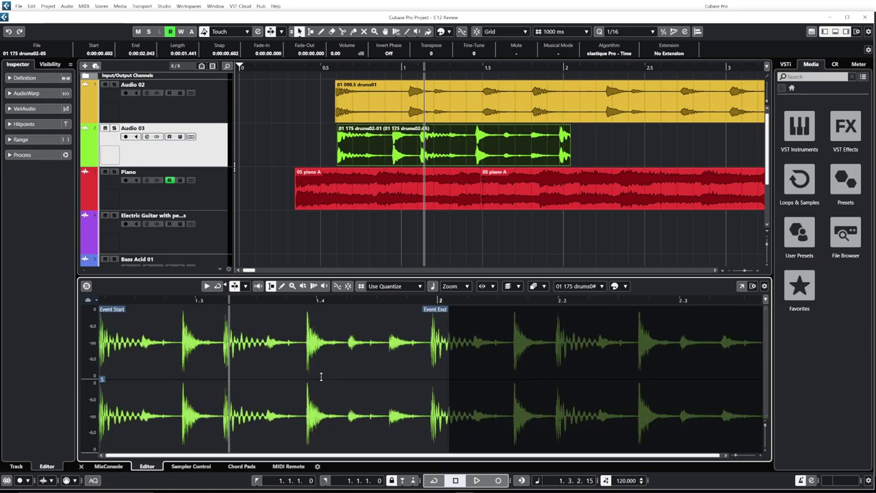
scroll(313, 376, up, 2)
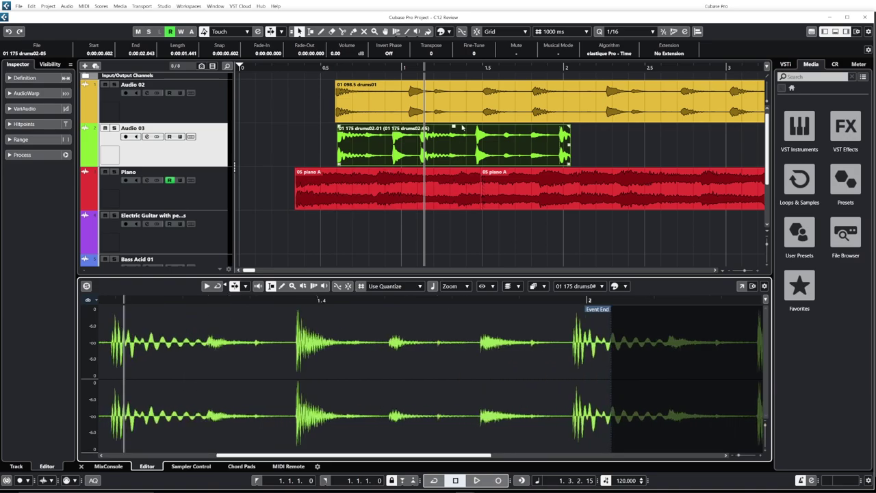
key(Up)
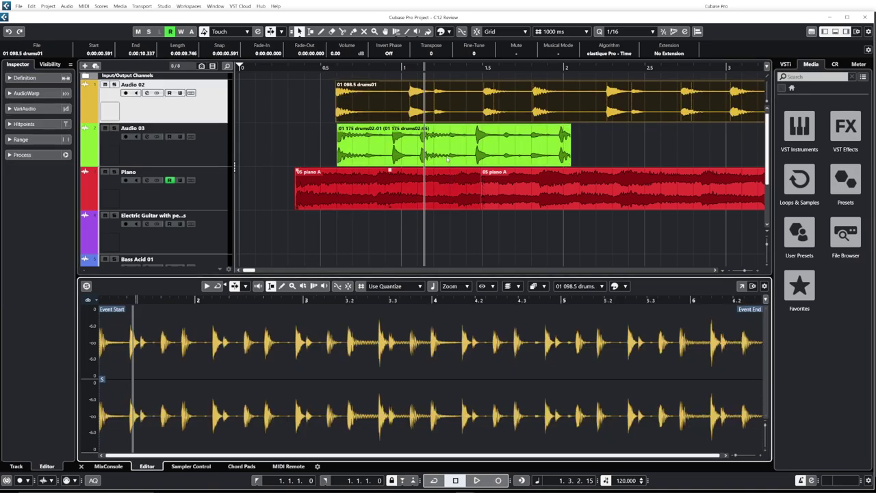
key(Down)
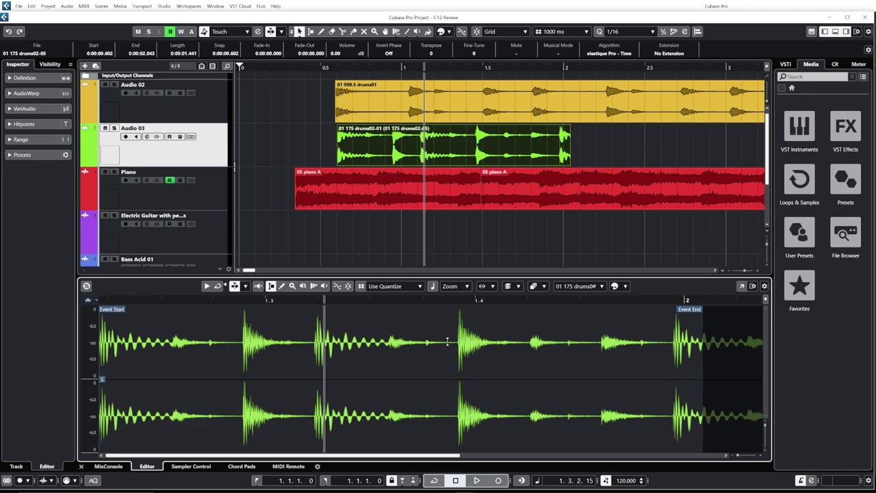
Step: Set the Sample Editor to Global Zoom and check it on the 01 098.5 drums01 event and the first 05 piano A event
click(452, 286)
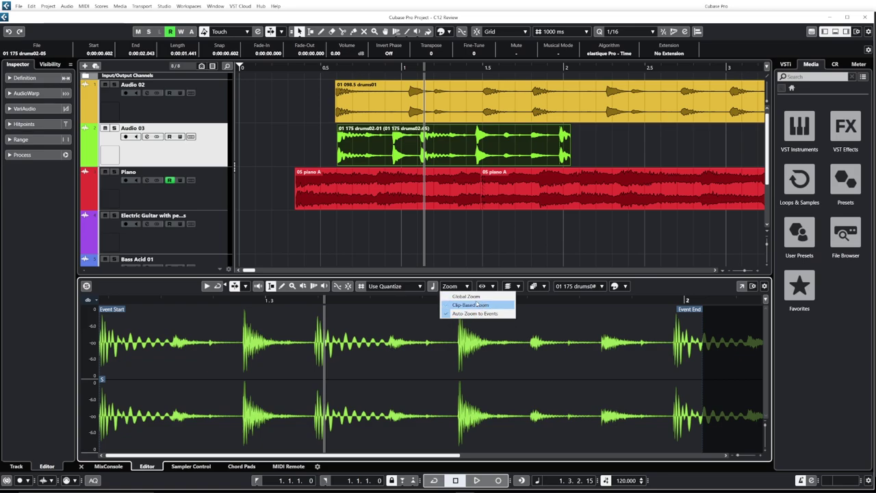
click(472, 297)
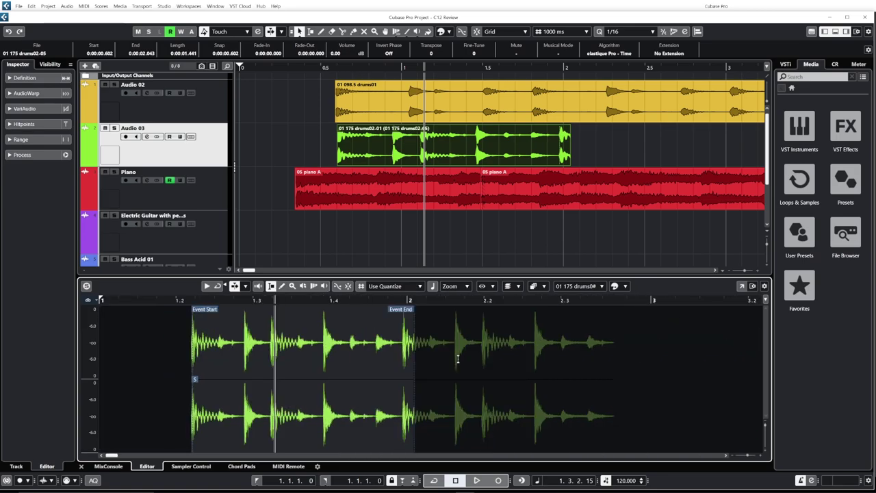
click(438, 103)
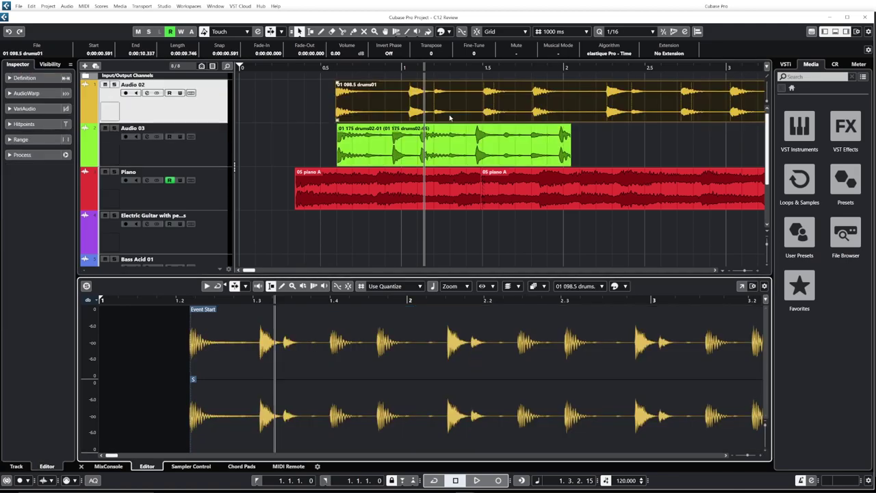
click(434, 186)
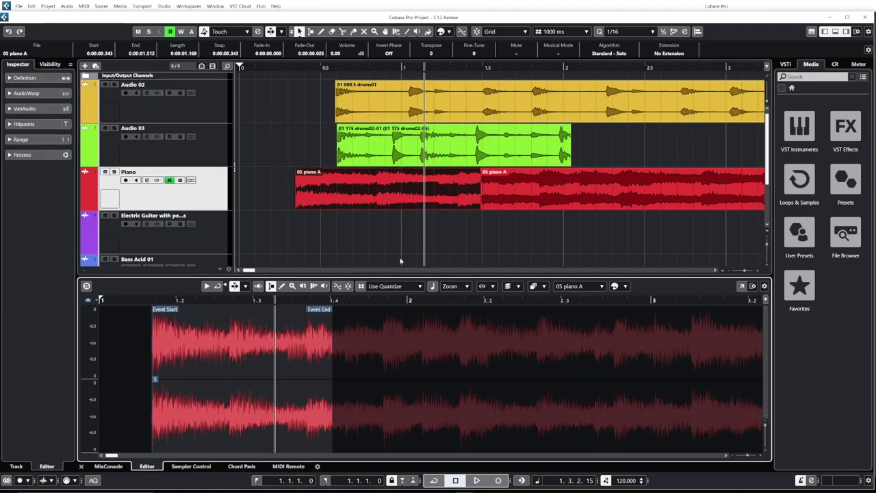
Step: Set the Sample Editor to Clip-Based Zoom and zoom in closely on the 05 piano A waveform
click(453, 286)
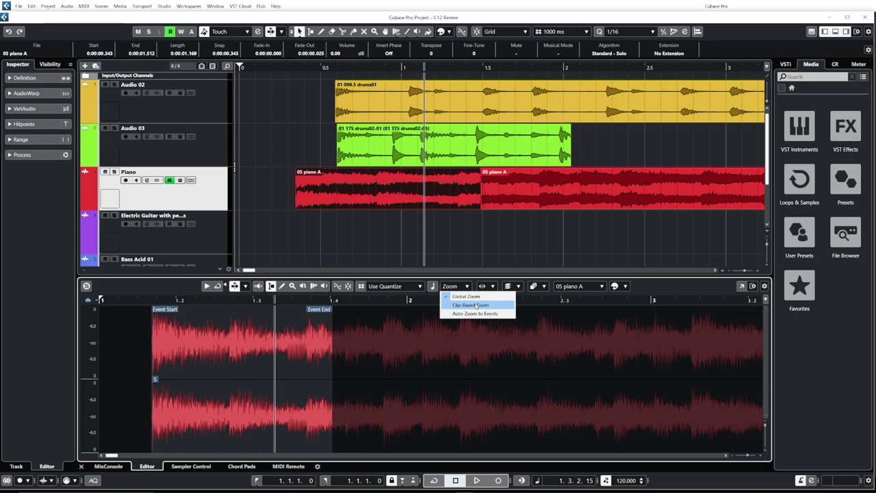
click(476, 306)
key(h)
key(h)
key(h)
key(h)
key(h)
key(h)
key(h)
key(h)
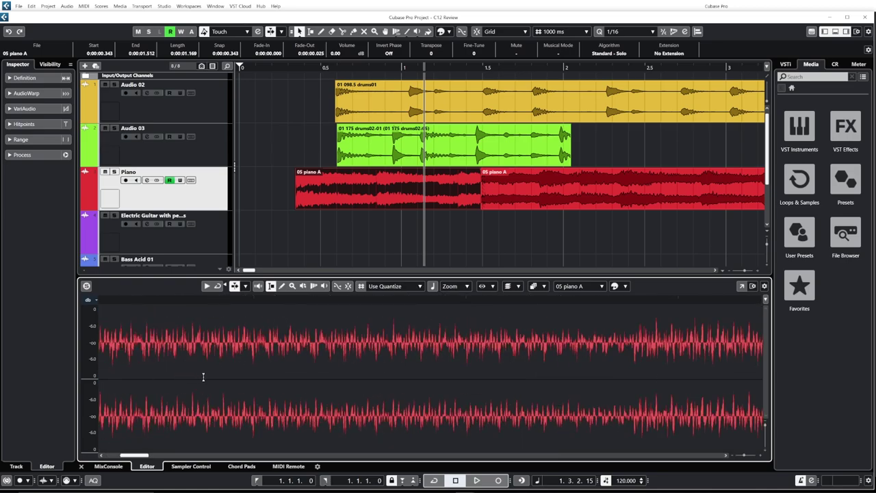
Step: Zoom to sample level on the 05 piano A waveform and check Clip-Based Zoom by switching to the 01 175 drums02 event and back
key(h)
key(h)
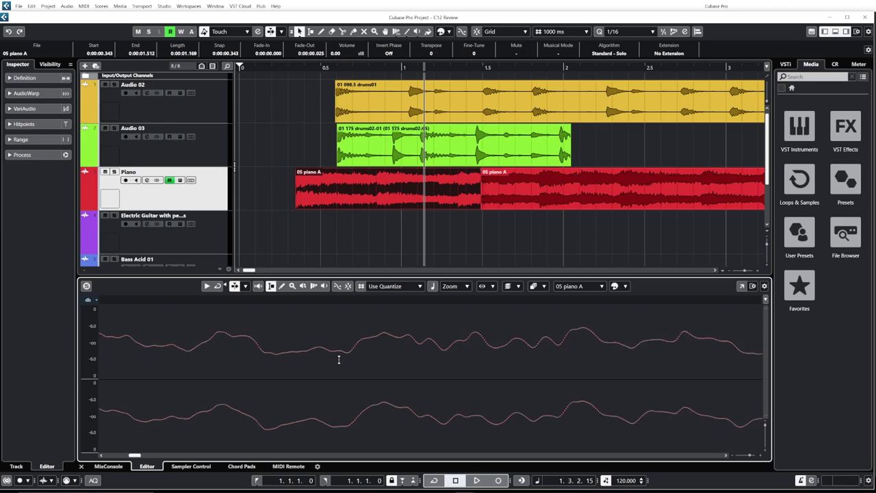
click(438, 149)
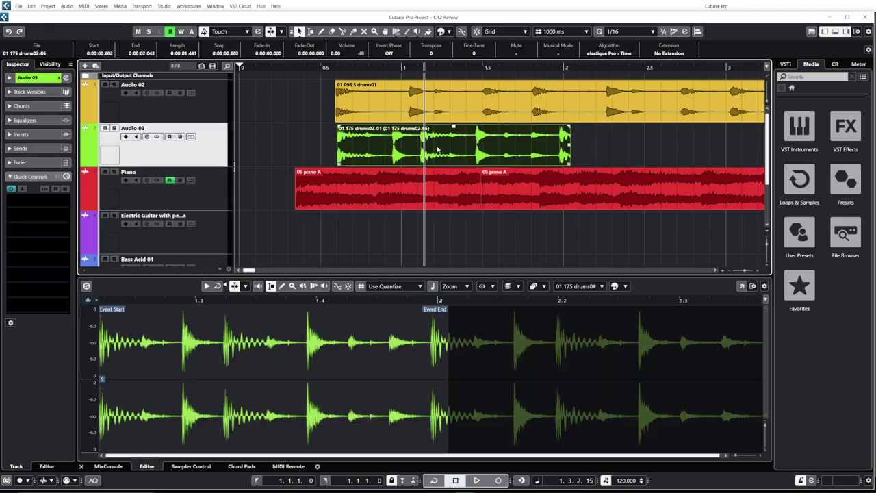
click(431, 195)
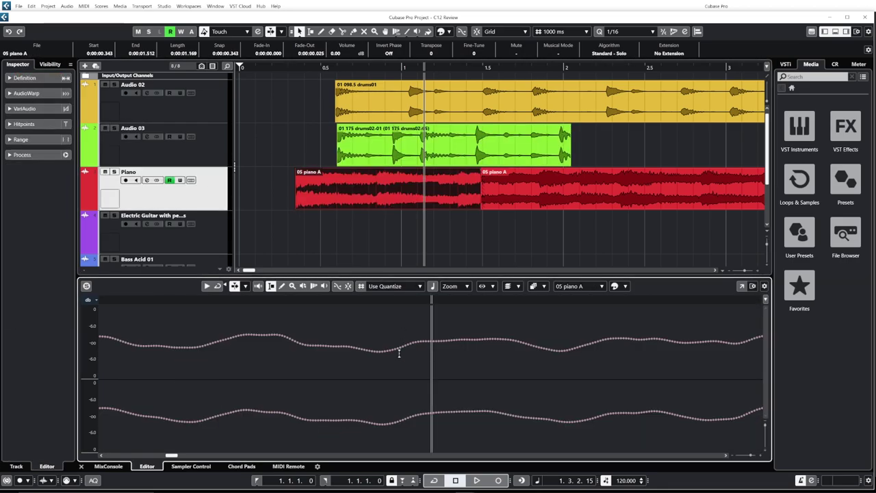
Step: Set the Sample Editor to Auto-Zoom to Events and check it by switching to the 01 175 drums02 event
click(457, 287)
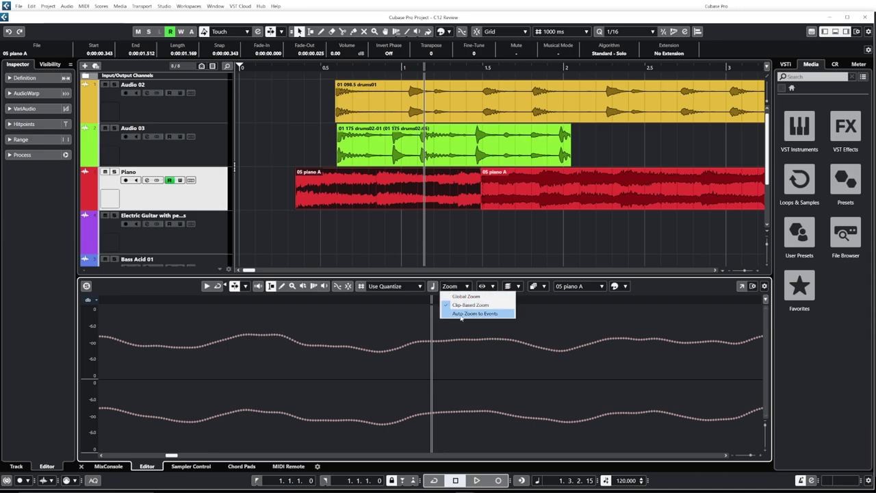
click(475, 315)
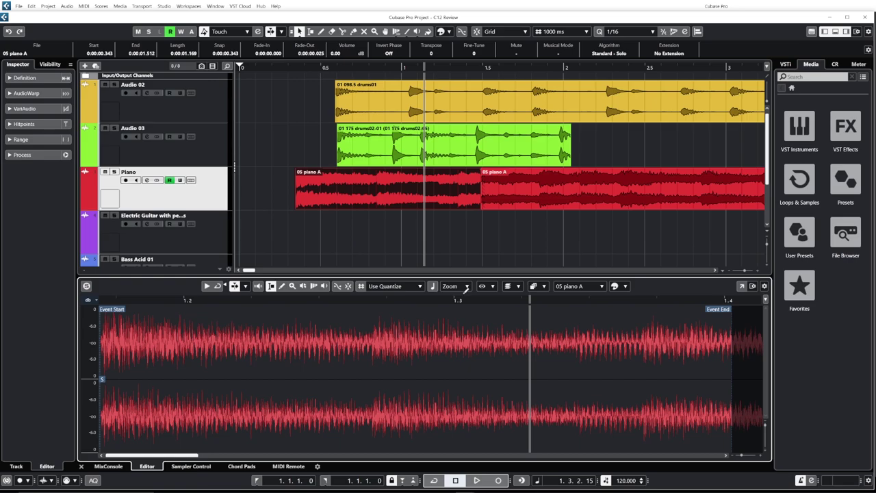
click(449, 148)
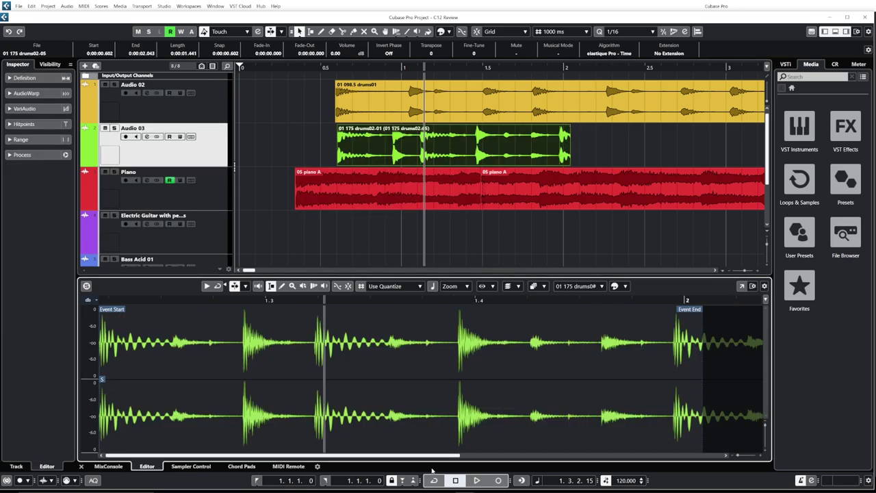
Step: View and close the Audio Performance window, and add the Audio Performance Meter to the project toolbar
click(164, 6)
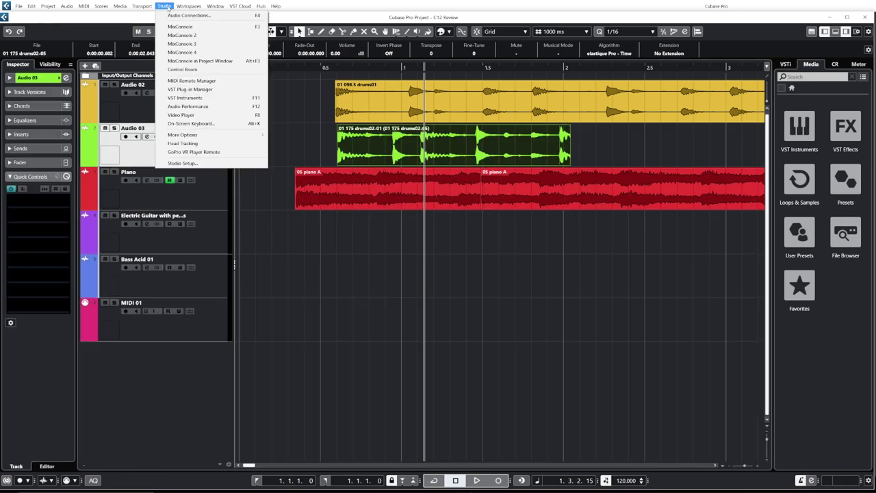
click(193, 107)
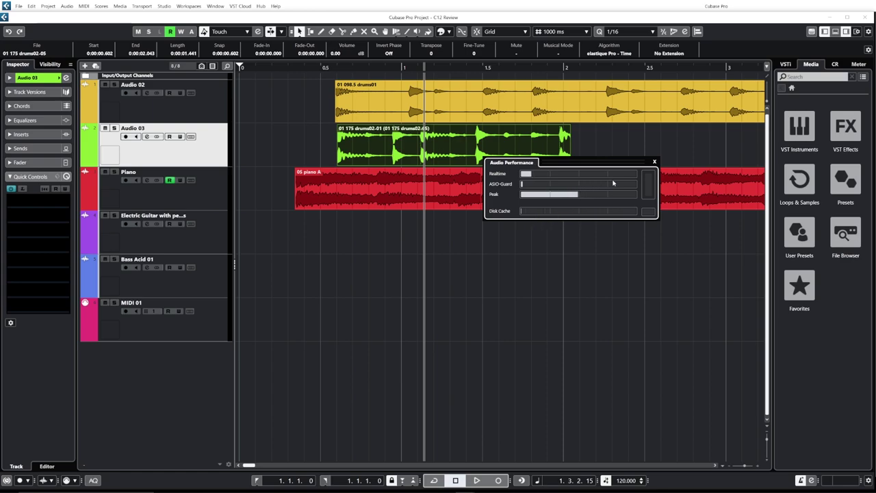
click(655, 162)
right_click(741, 36)
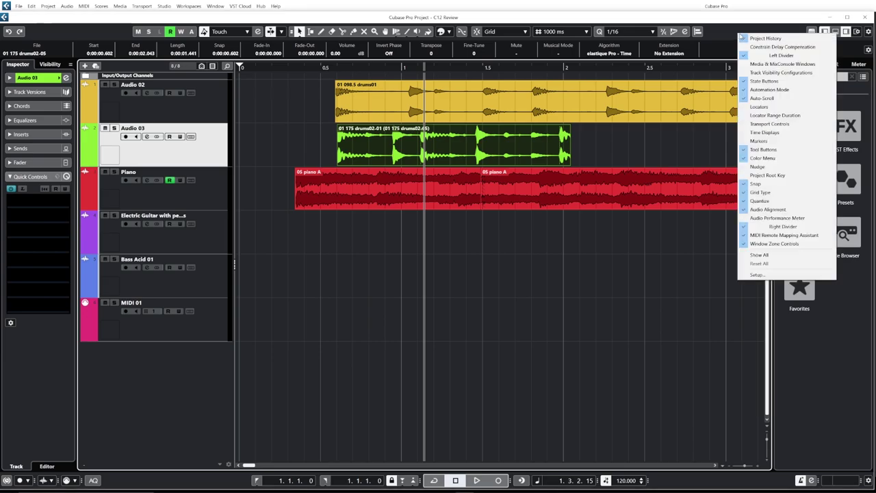
click(784, 218)
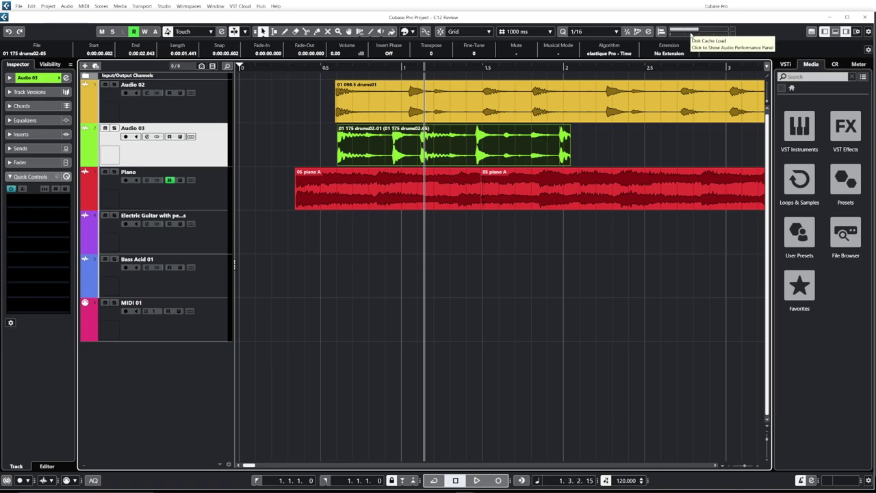
Step: Open the Video Player to view its timecode display and close it again
key(F8)
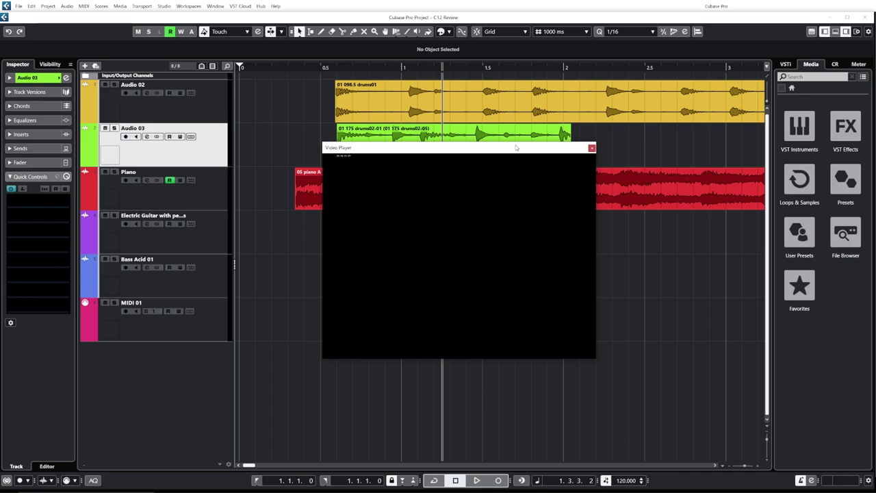
key(F8)
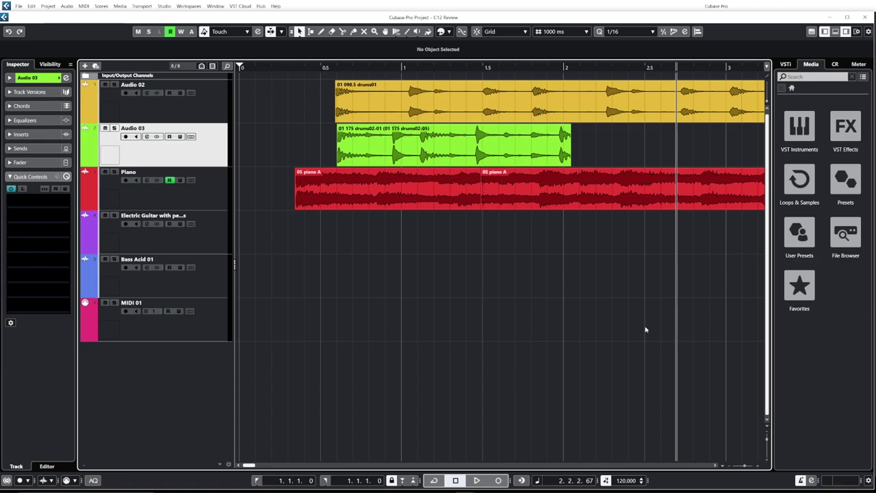
Step: Examine how the drum and piano waveforms are drawn at very high zoom in the project, enlarging the track heights
ctrl+scroll(459, 197, up, 10)
ctrl+scroll(439, 217, up, 5)
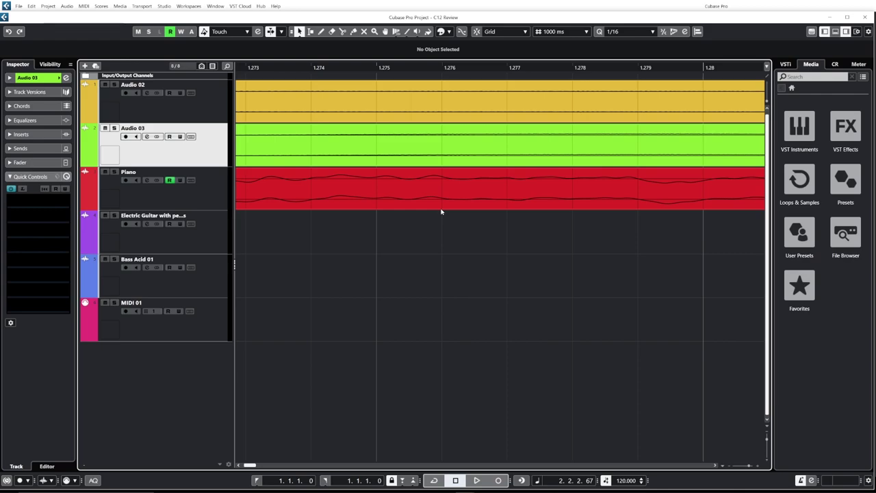
ctrl+scroll(431, 214, down, 7)
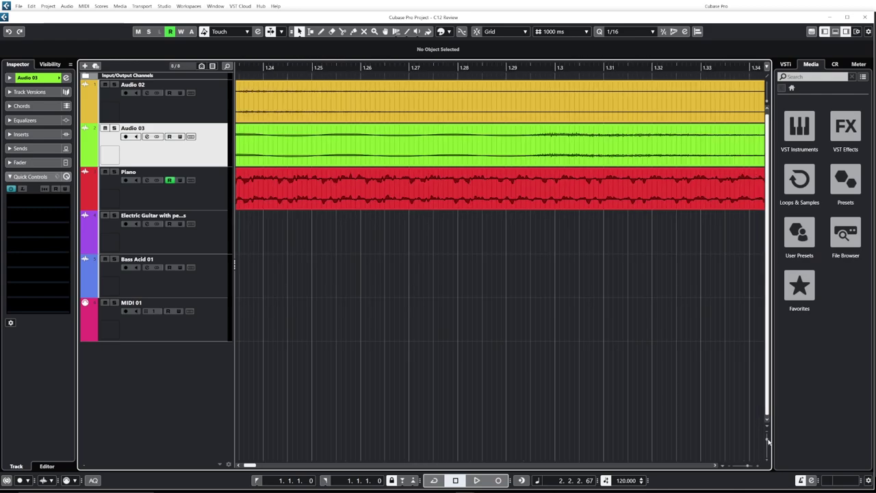
scroll(768, 441, up, 4)
ctrl+scroll(454, 336, up, 6)
ctrl+scroll(454, 328, up, 3)
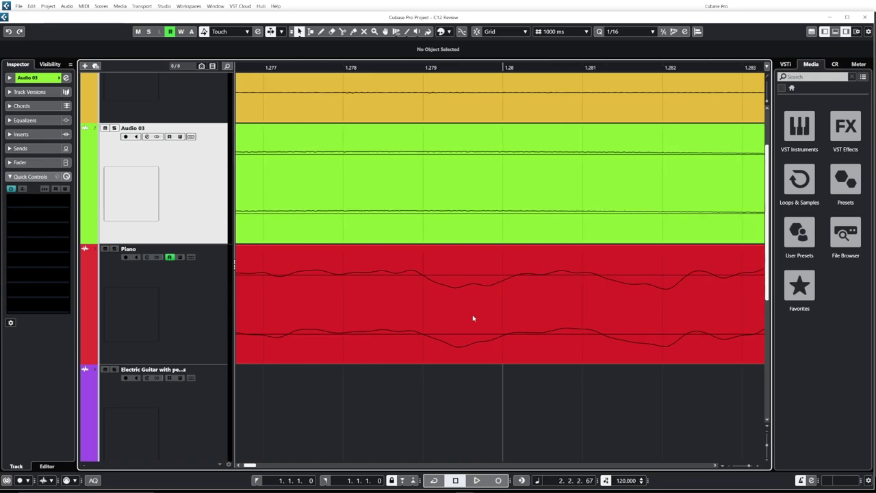
Step: Select the first 05 piano A event and examine its waveform from overview to sample-level zoom and back
ctrl+scroll(473, 318, down, 15)
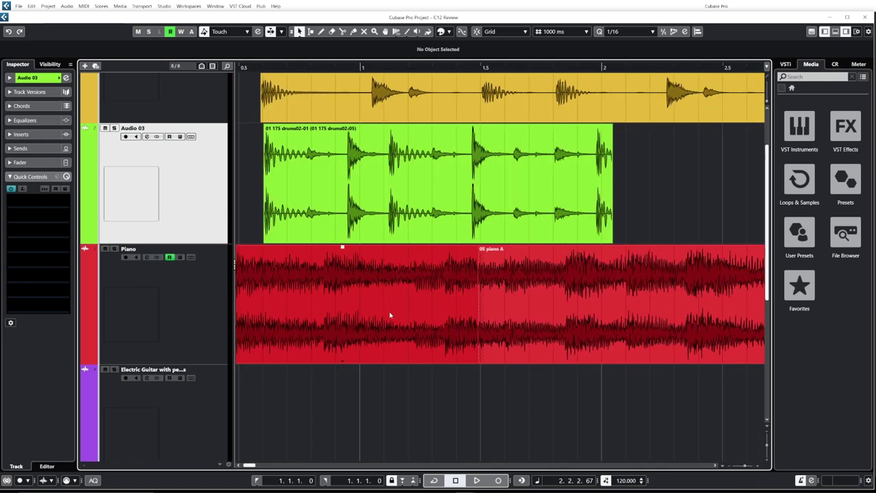
ctrl+scroll(390, 315, down, 5)
click(317, 318)
ctrl+scroll(307, 344, up, 18)
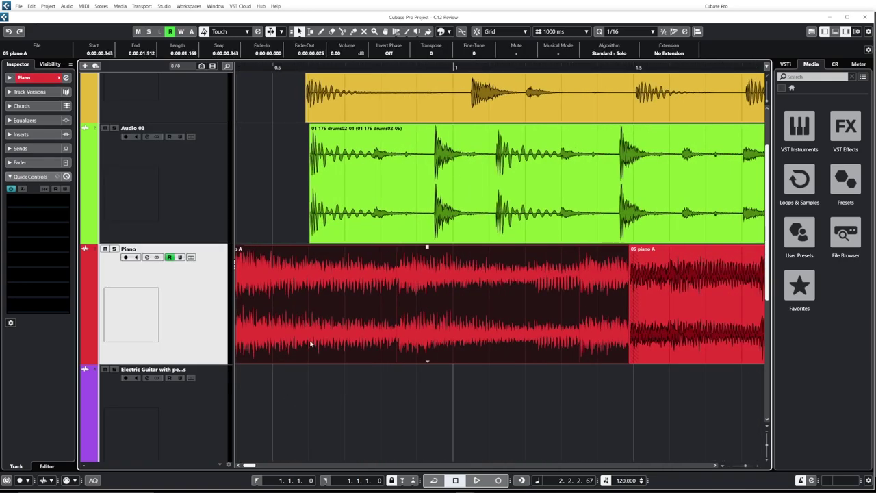
ctrl+scroll(349, 307, up, 3)
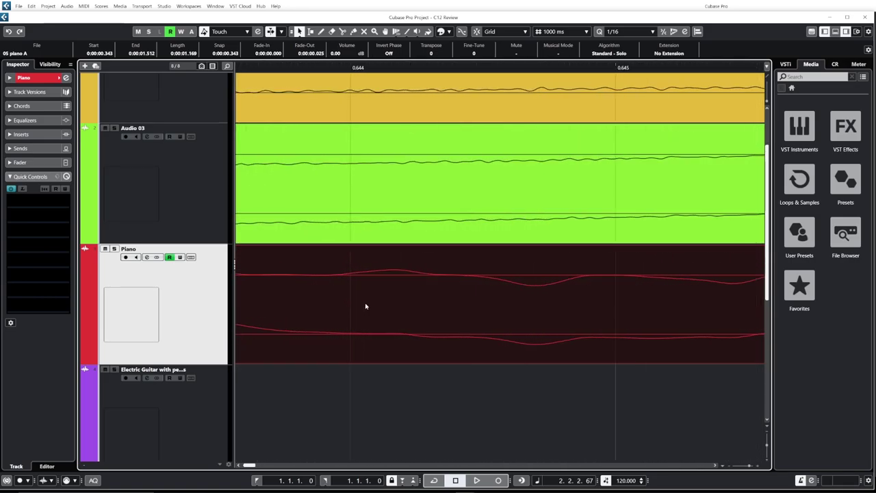
ctrl+scroll(659, 286, down, 13)
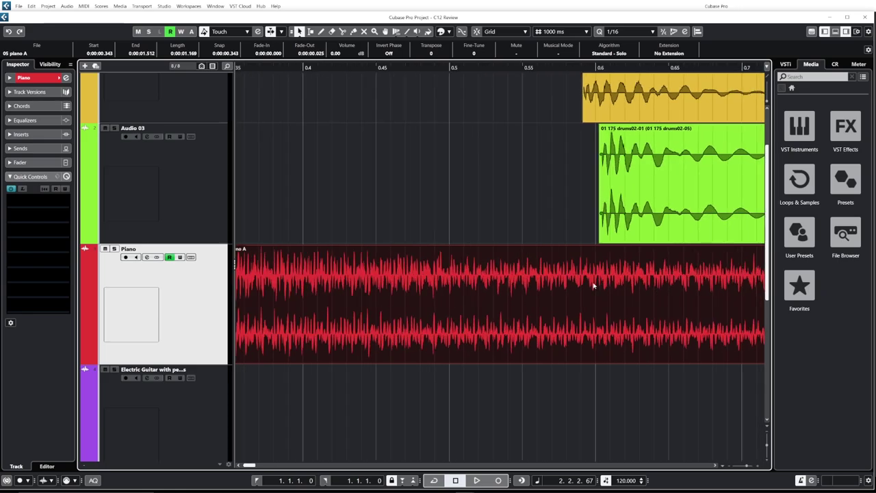
ctrl+scroll(534, 319, down, 4)
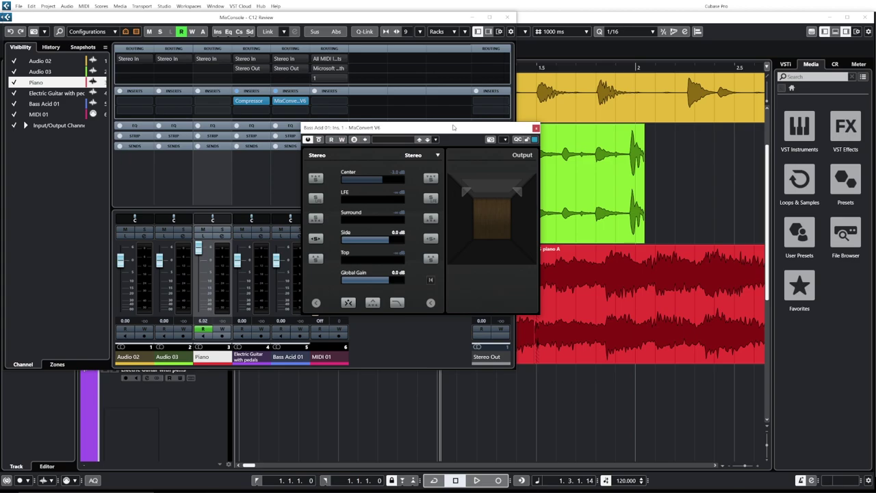
Step: Examine the MixConvert V6 window of Bass Acid 01 and the channel configurations offered for a new output bus
drag(454, 128, 461, 121)
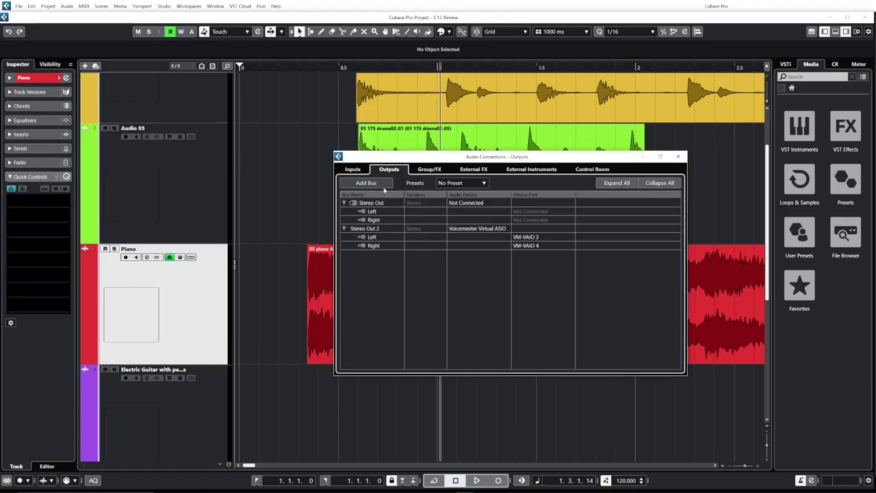
click(374, 185)
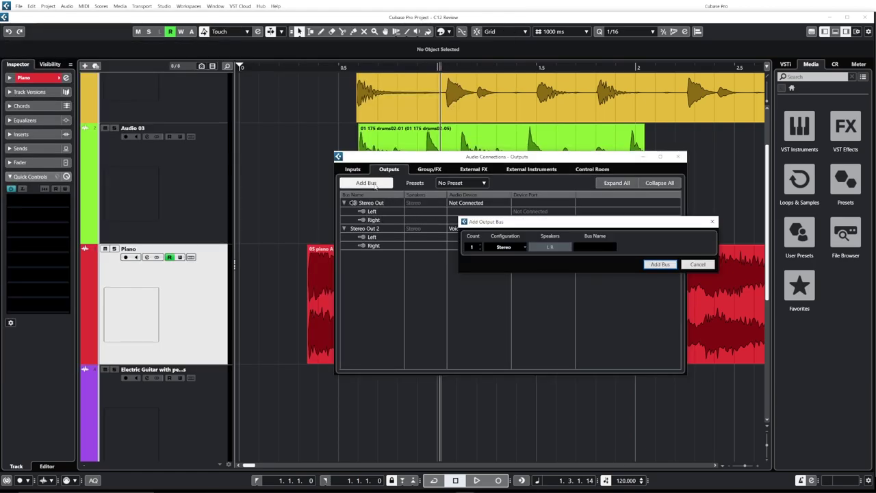
click(521, 247)
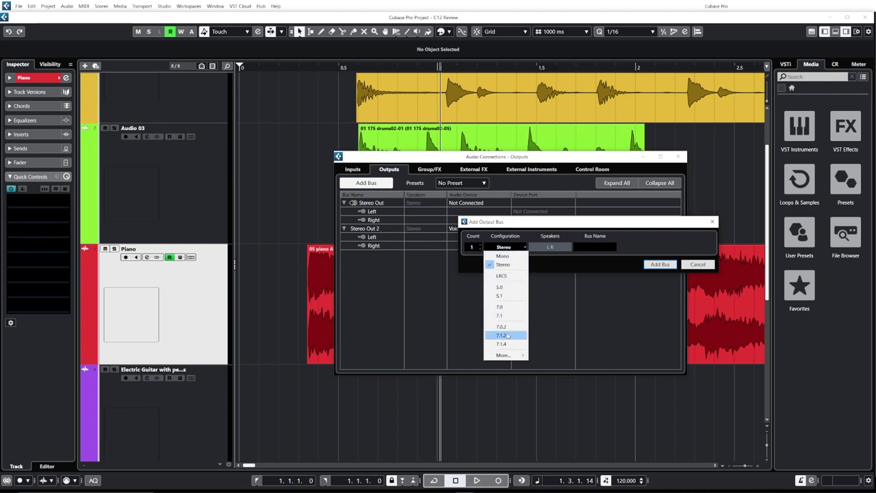
mouse_move(504, 354)
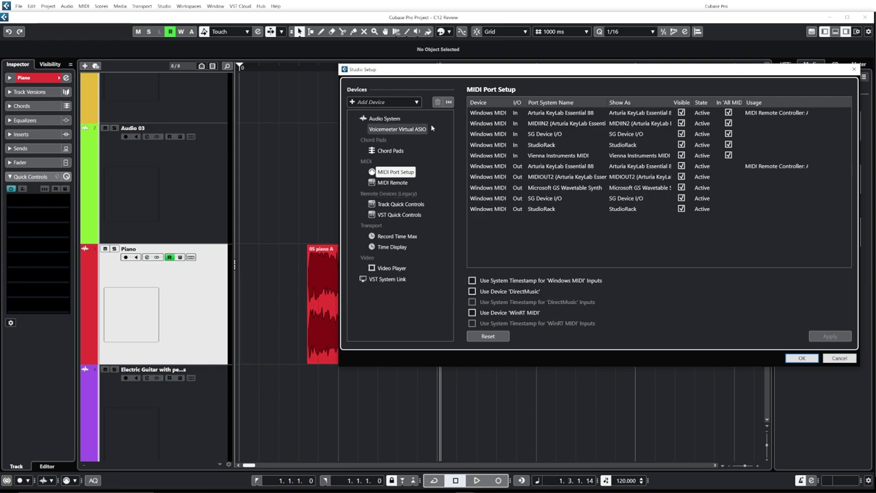
Step: Reopen Studio Setup at MIDI Port Setup and turn on Use Device 'WinRT MIDI'
click(854, 69)
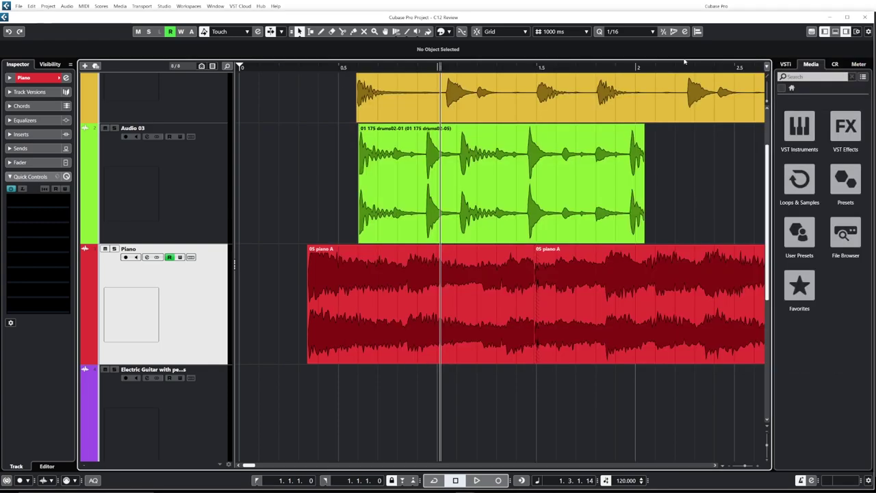
click(164, 6)
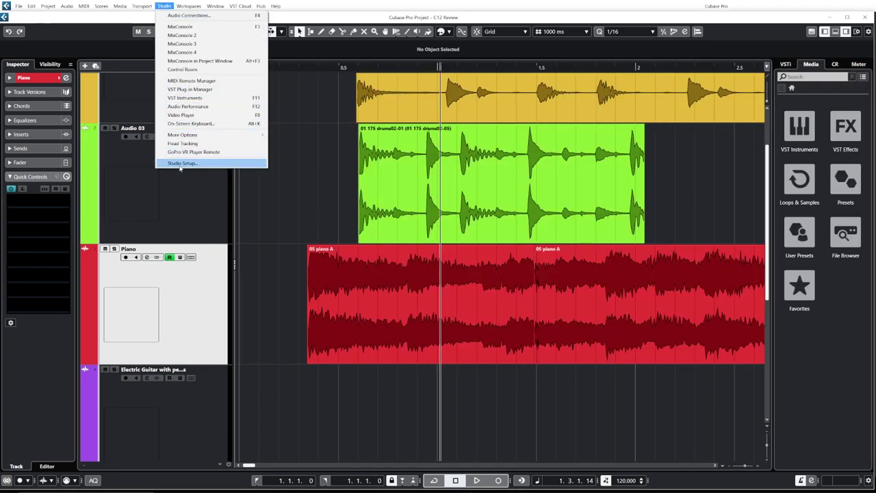
click(212, 165)
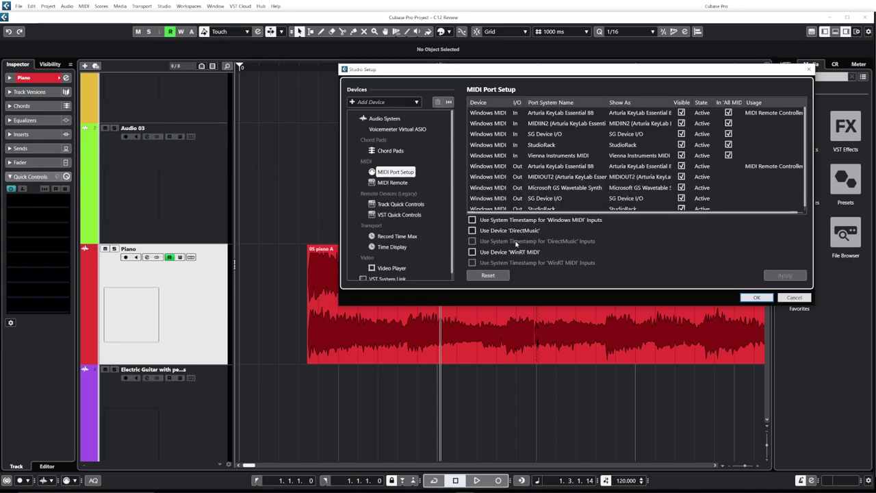
click(472, 252)
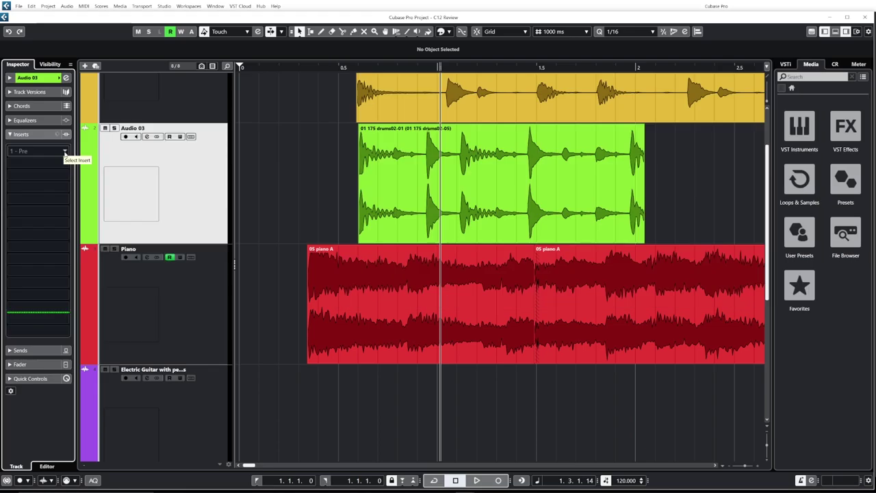
Step: Load the SuperVision plug-in in the first insert slot of the Audio 03 track
click(65, 151)
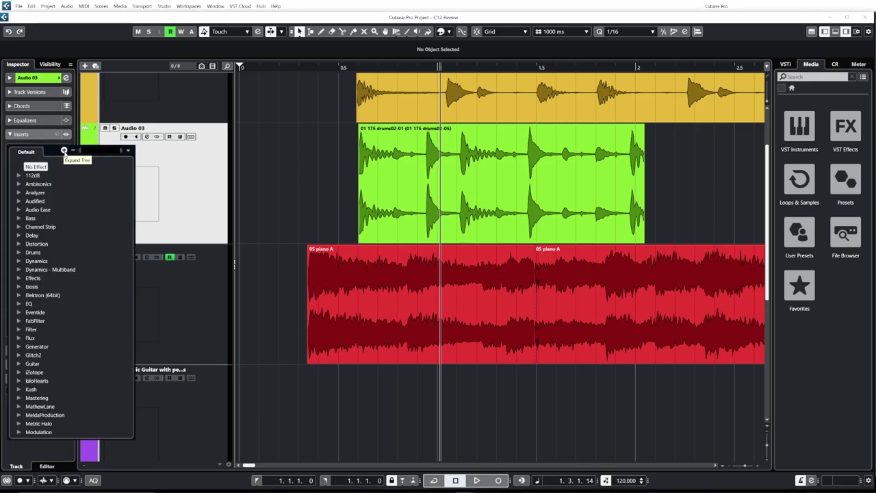
text(supervision)
key(Return)
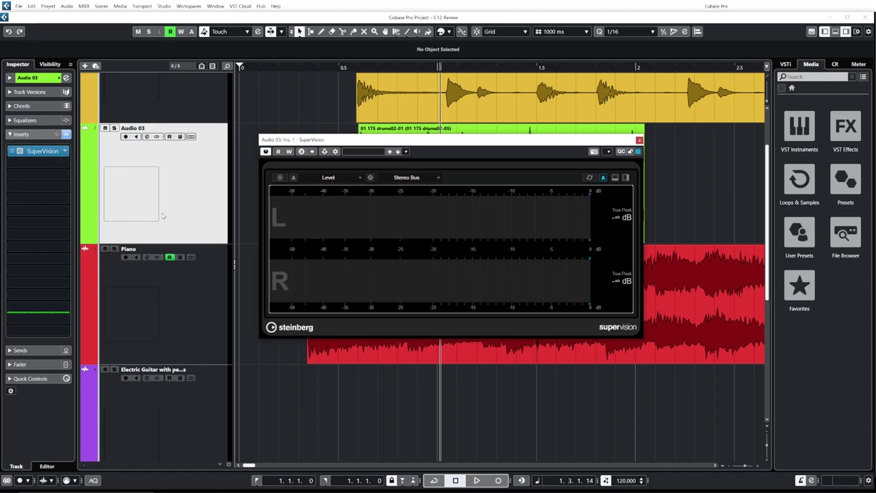
Step: Switch the SuperVision module to VU and shrink the plug-in window
click(357, 178)
text(vu)
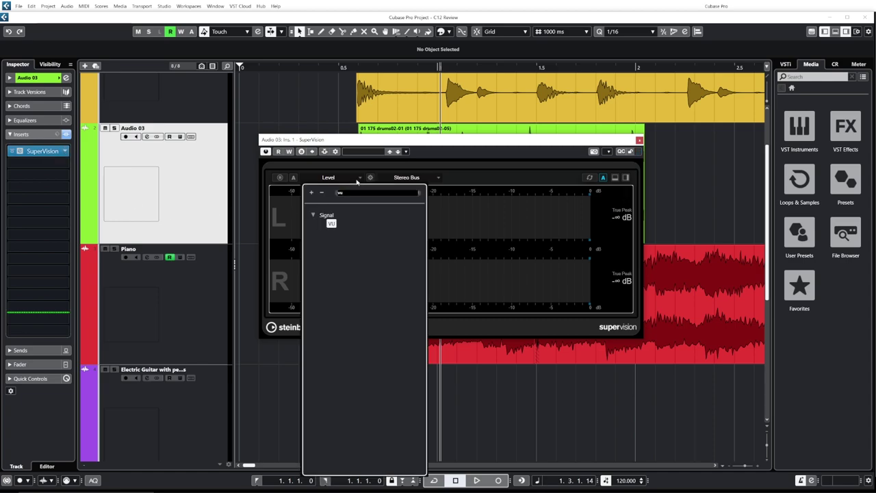
key(Return)
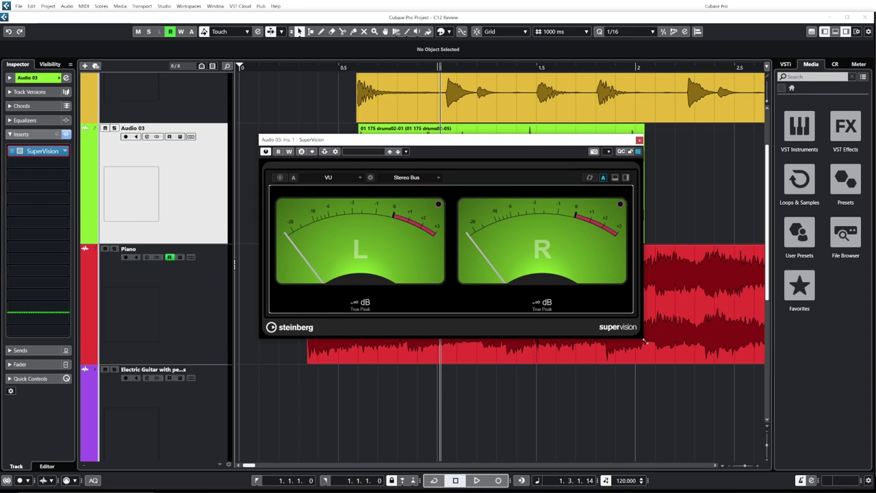
drag(644, 341, 574, 312)
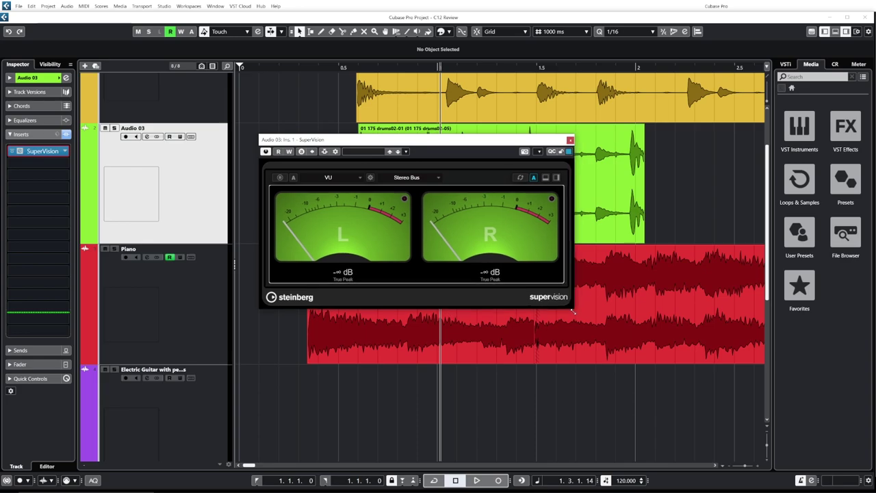
Step: Switch the SuperVision module to Spectrum Keyboard
click(328, 178)
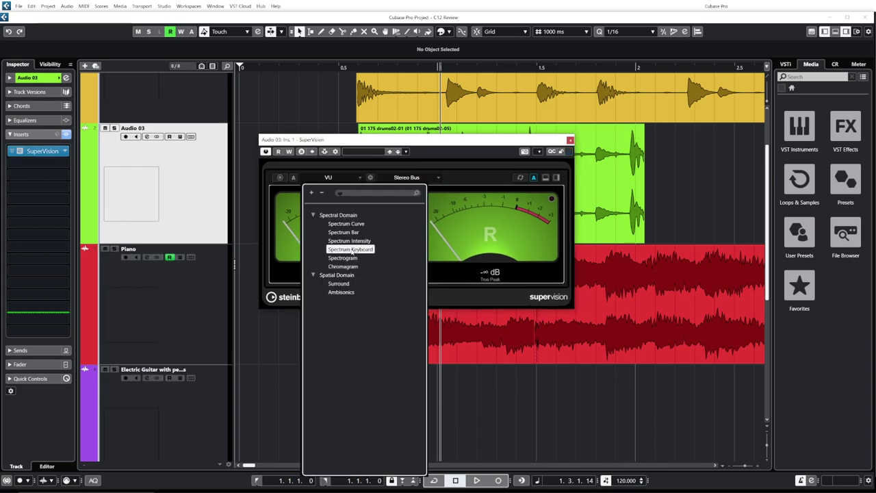
click(350, 251)
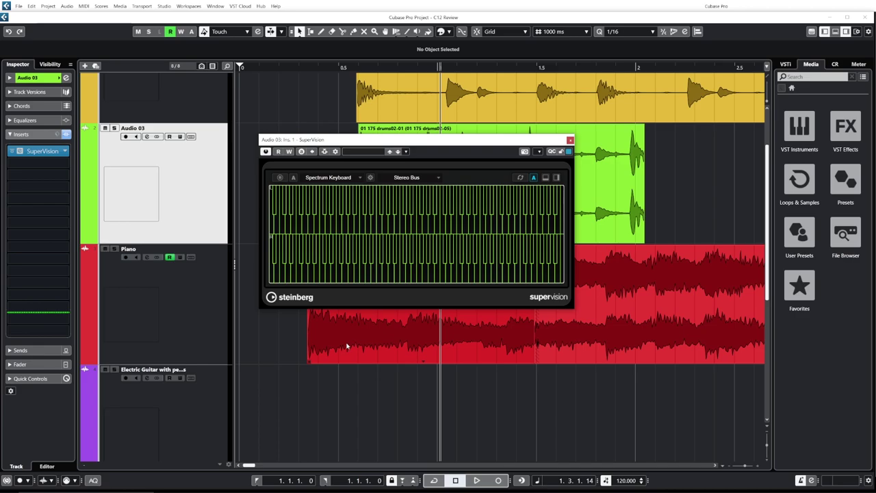
Step: Solo the Audio 03 track and play the drums through the Spectrum Keyboard module
key(s)
key(space)
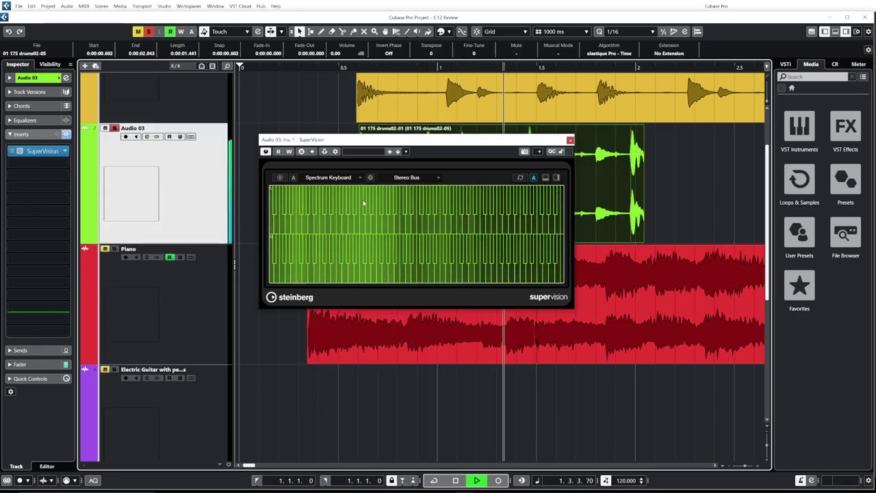
key(space)
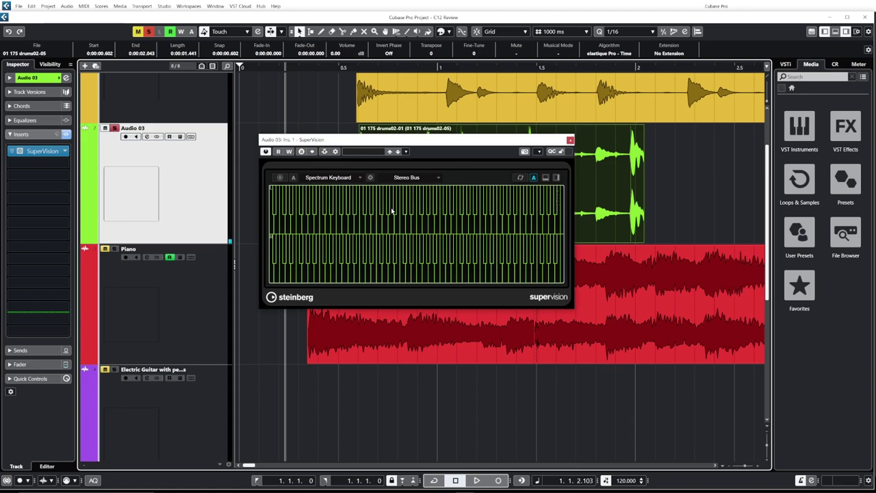
Step: Audition the drums with the SuperVision module set to Balance and again with it set to Level Histogram
click(328, 177)
click(314, 241)
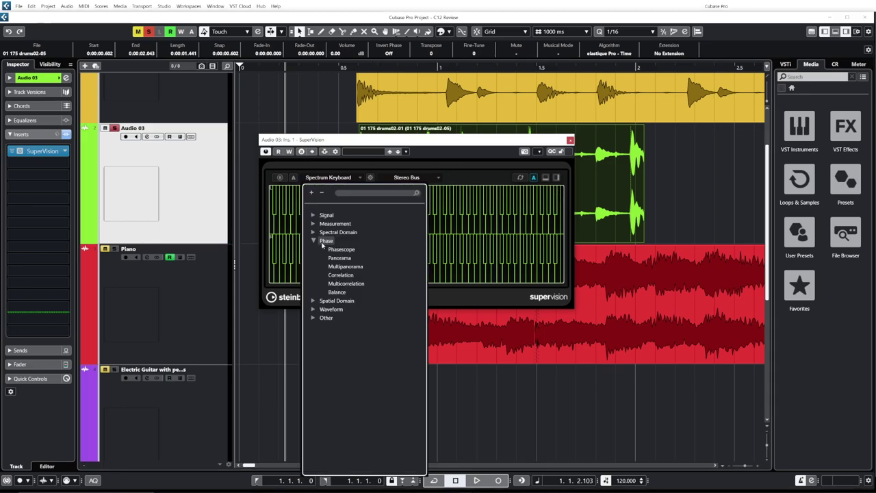
click(339, 293)
key(space)
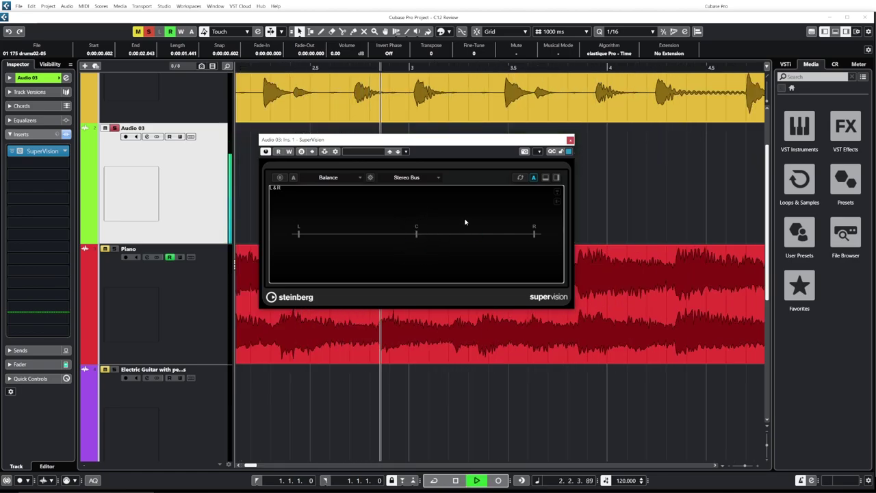
key(space)
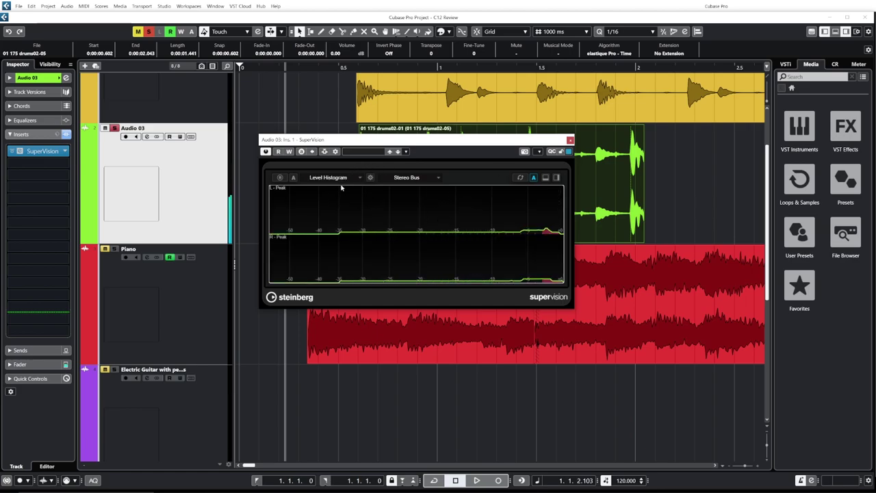
key(space)
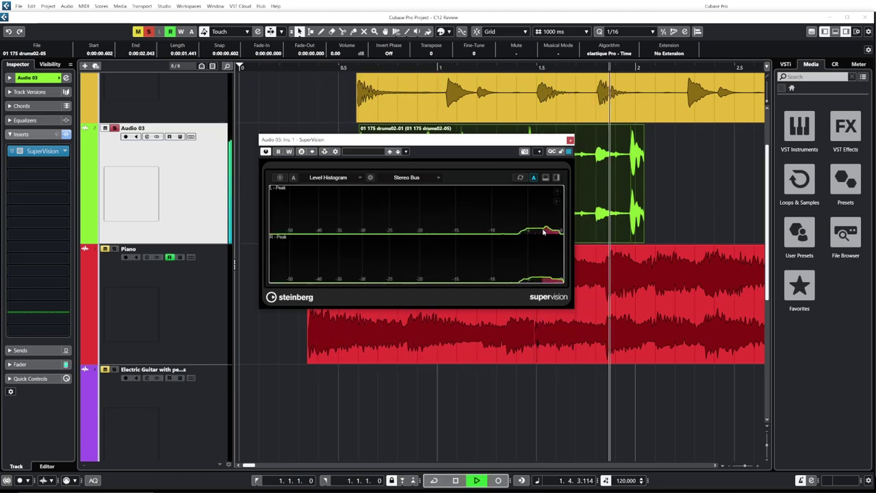
key(space)
Step: Find Loudness Histogram among the SuperVision modules, switch to it and play the drums
click(337, 177)
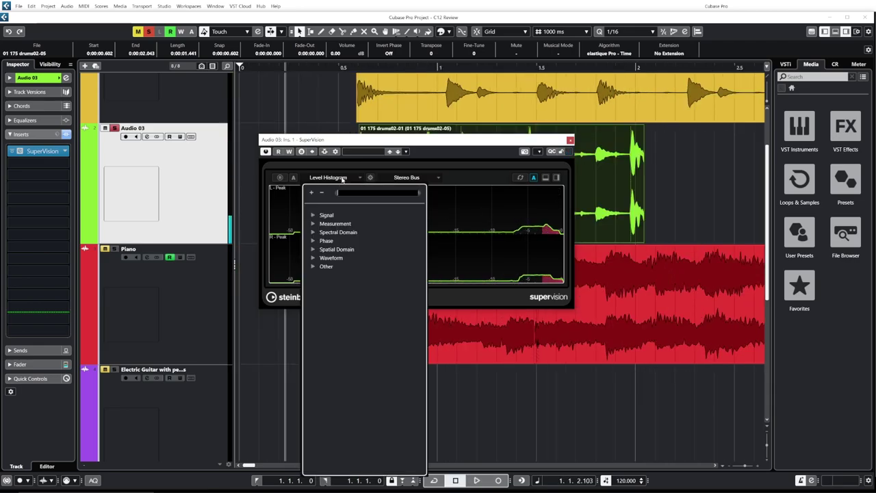
text(lou)
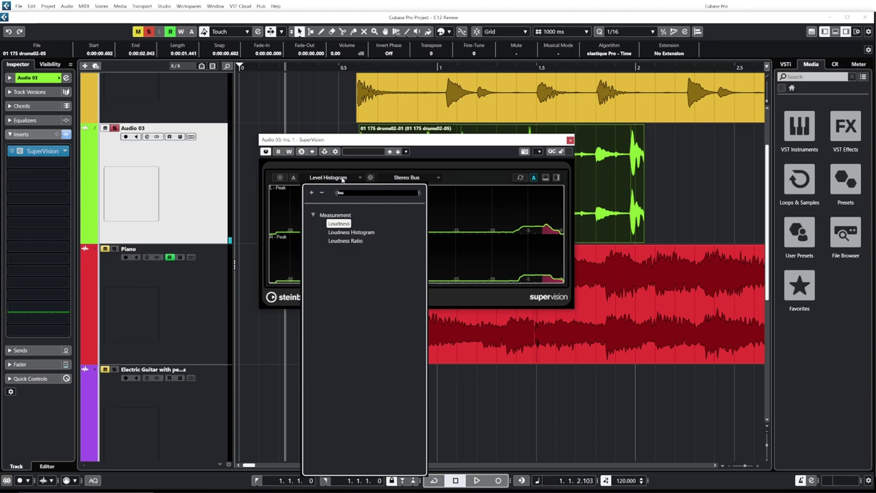
click(370, 232)
key(space)
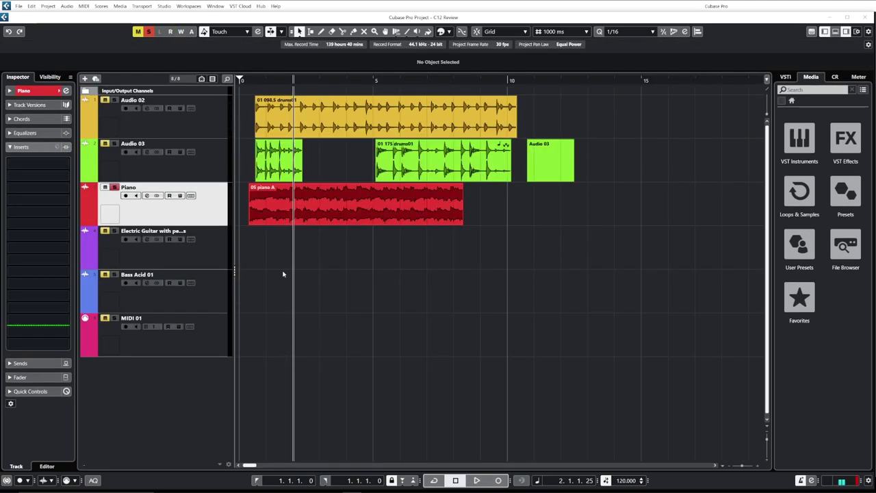
Step: Load the FX Modulator plug-in in the first insert slot of the Piano track
click(65, 165)
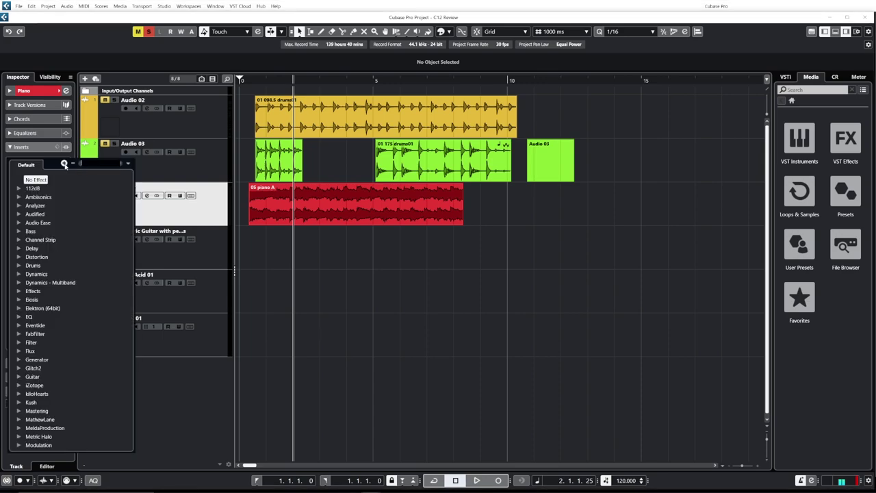
text(fx)
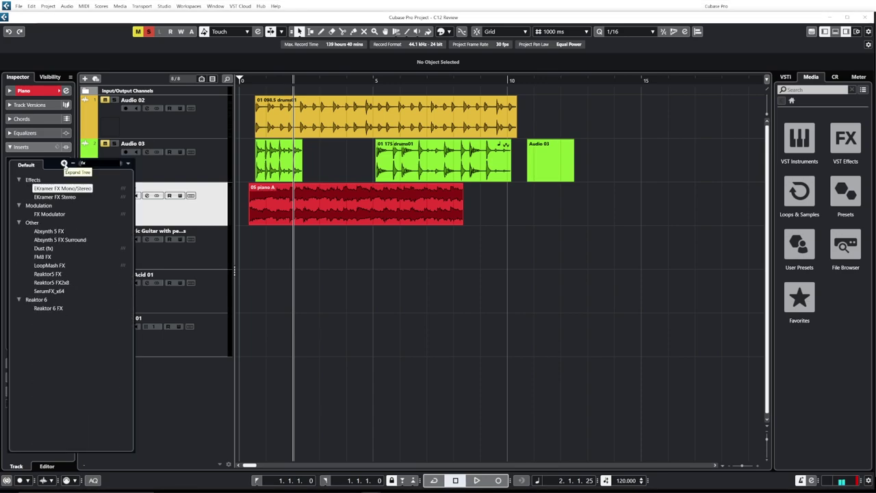
click(51, 215)
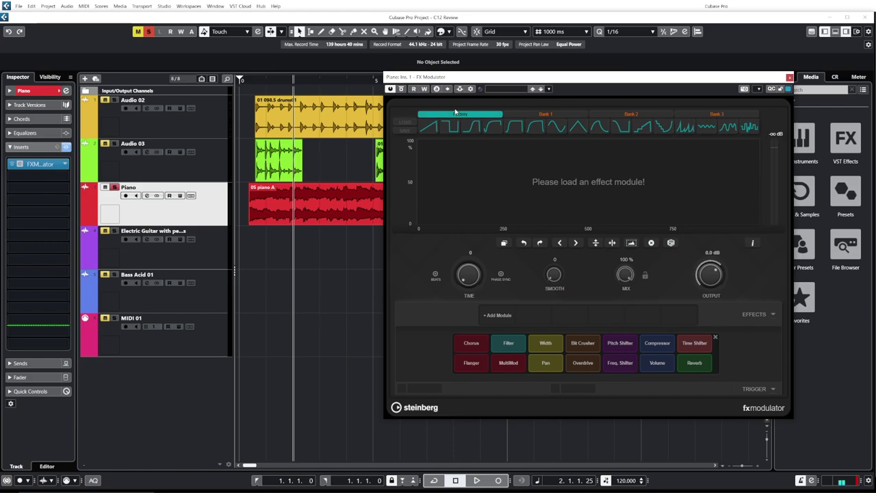
Step: Look through the FX Modulator curve banks 1, 2 and 3 and return to the Factory bank
click(537, 114)
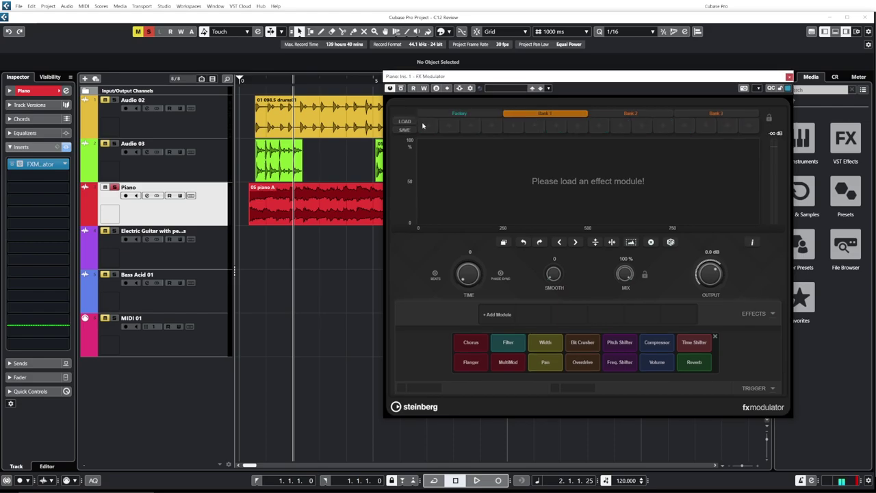
click(617, 115)
click(704, 114)
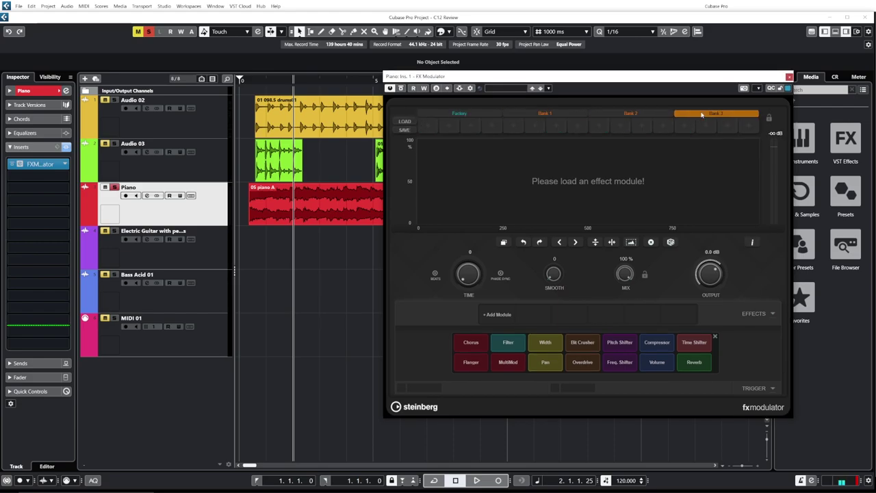
click(449, 114)
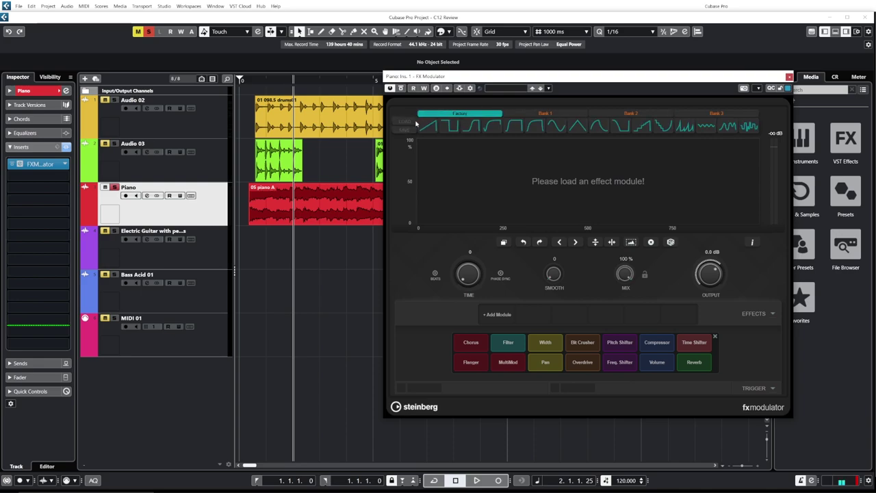
click(524, 115)
click(472, 115)
Step: Add the Chorus module to FX Modulator and audition the Piano track with it
click(472, 341)
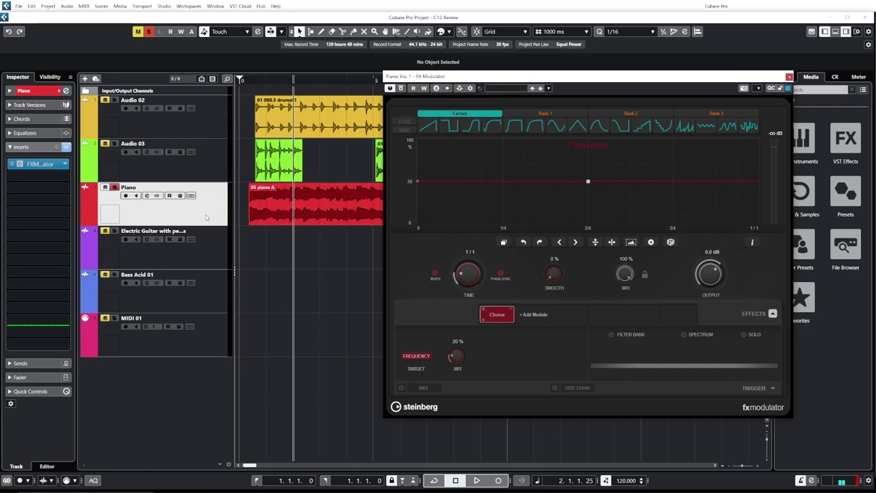
key(space)
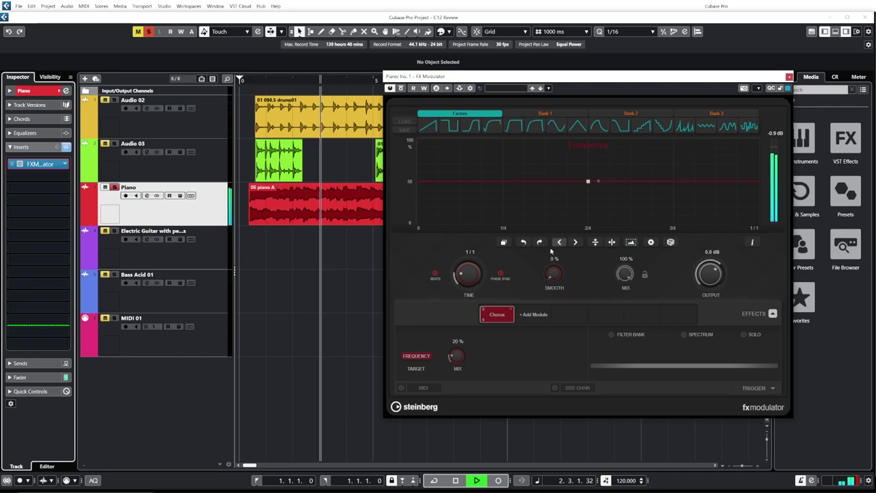
key(space)
Step: Raise the Chorus mix to 70 % and lower it to 50 % while auditioning the Piano track
drag(461, 361, 461, 315)
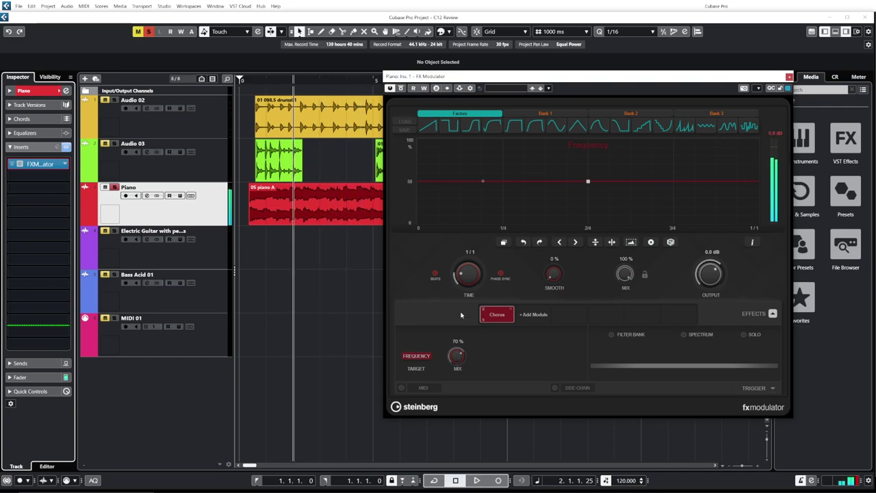
key(space)
drag(461, 361, 456, 393)
key(space)
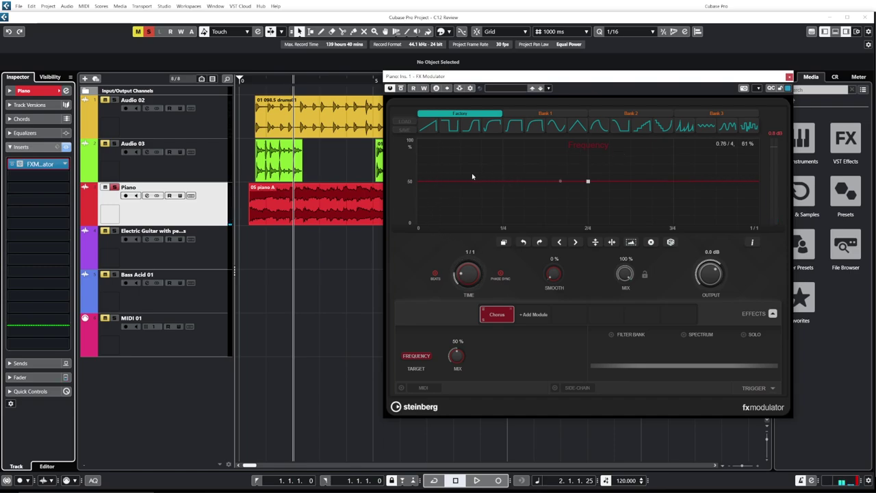
Step: Bend the Chorus frequency curve into a 100 % peak at its middle with both ends at about 50 %, and audition it
drag(421, 181, 415, 236)
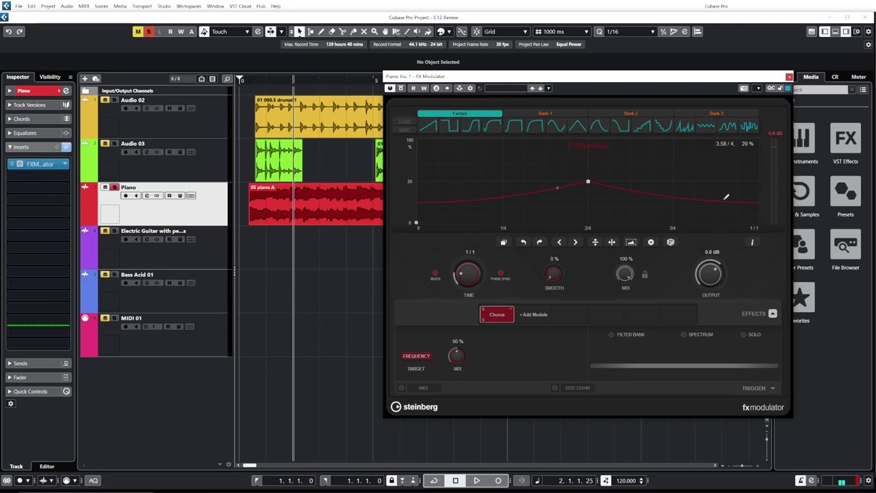
click(414, 224)
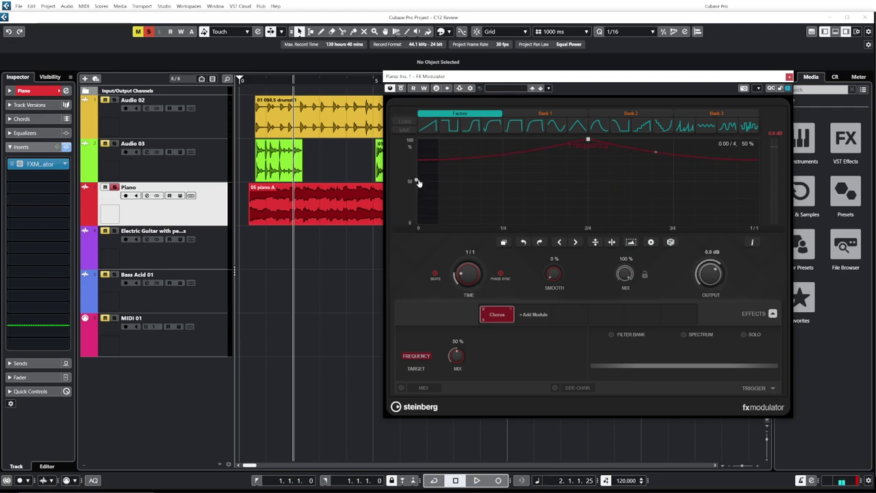
drag(417, 182, 412, 254)
key(space)
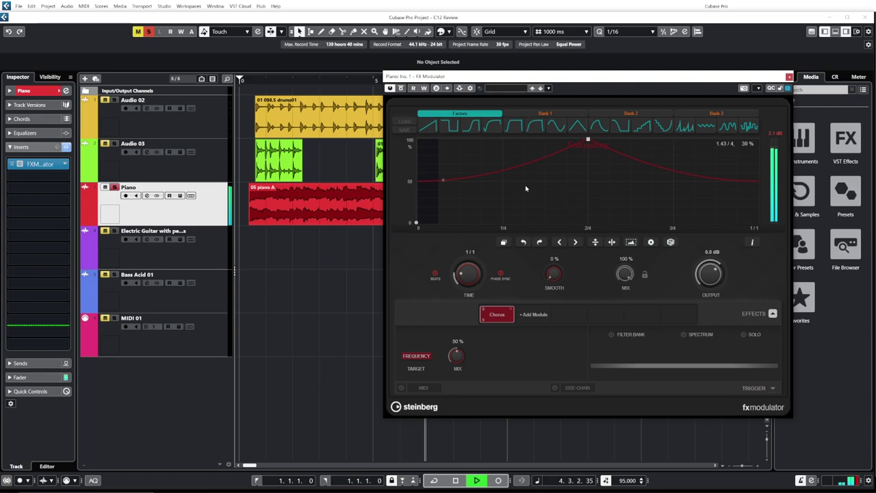
key(space)
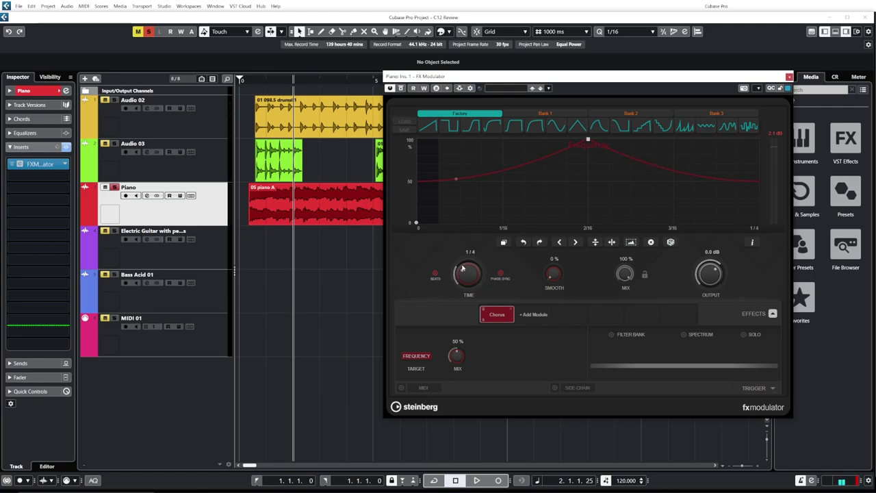
Step: During Piano playback, try a Chorus modulation time of 1/2 D and set it to 8/1
key(space)
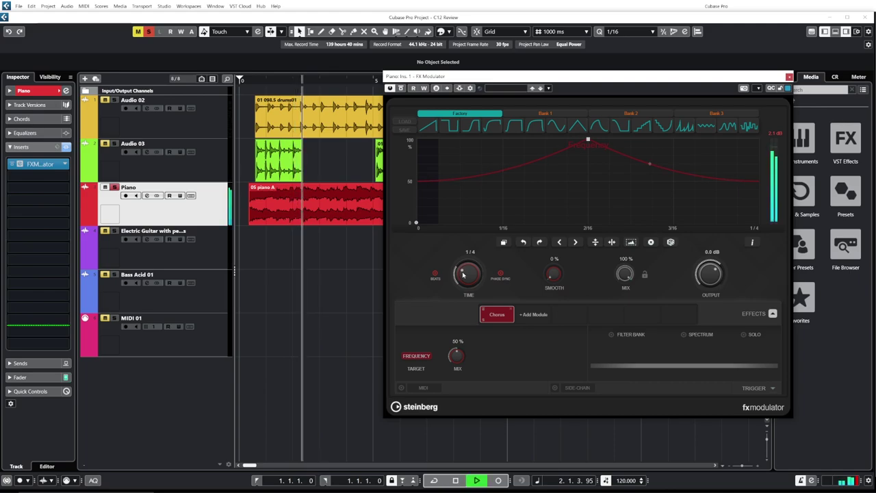
drag(463, 274, 469, 259)
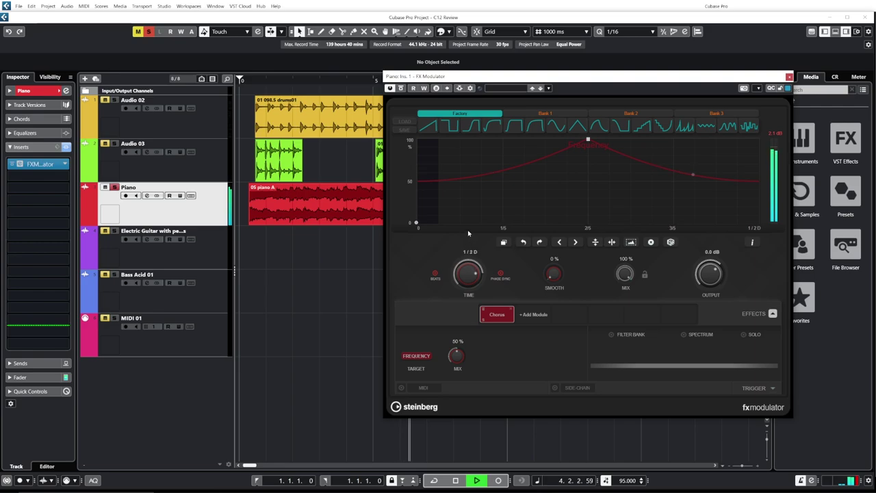
drag(471, 216, 478, 272)
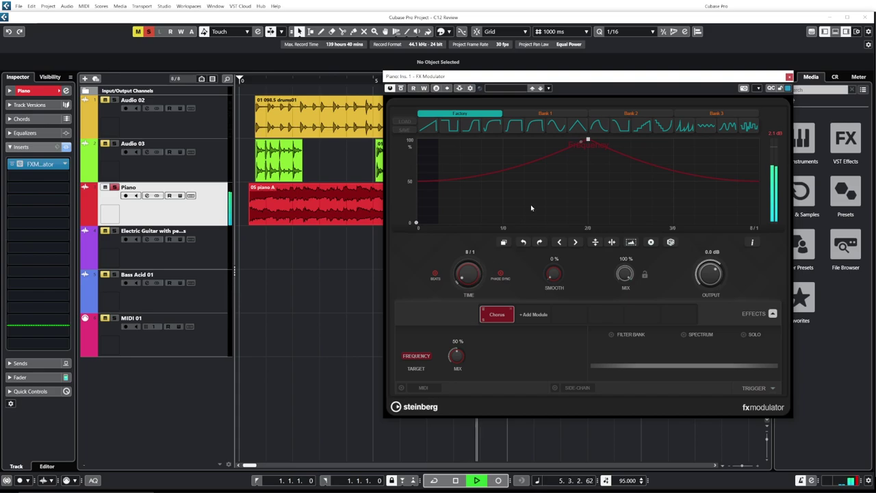
key(space)
Step: Add a narrow 100 % spike at the start of the Chorus frequency curve and audition the Piano track
click(428, 140)
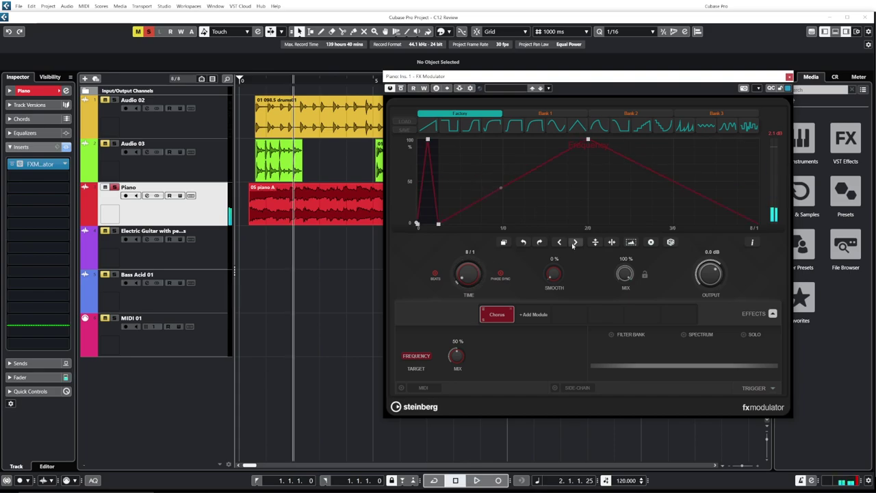
key(space)
key(space)
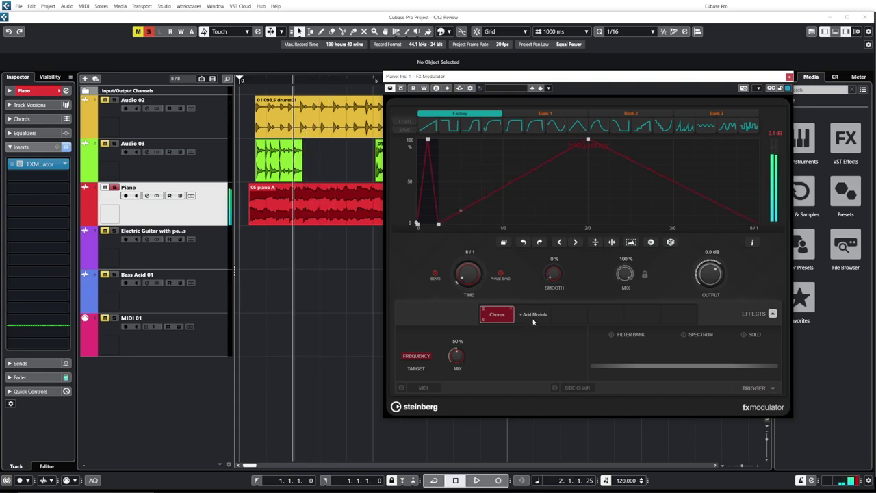
Step: Add the Width module with the factory curve that rises to mid-cycle and falls back to zero, and audition it
click(535, 315)
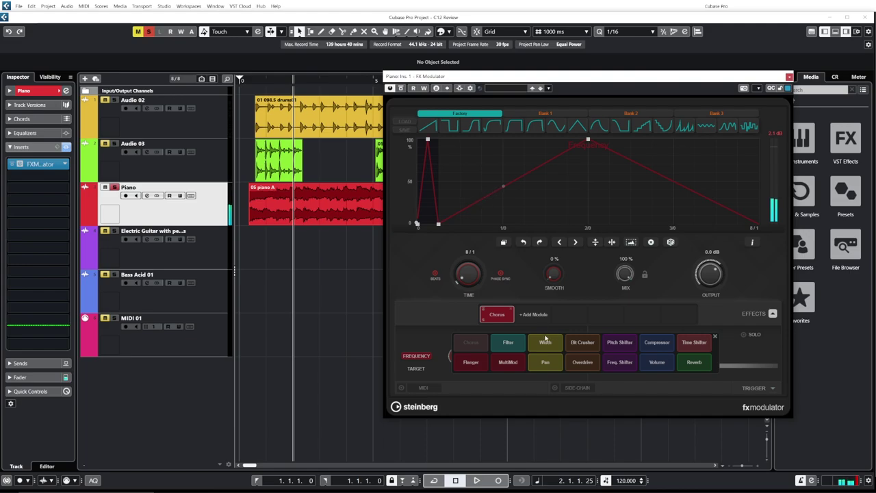
click(545, 343)
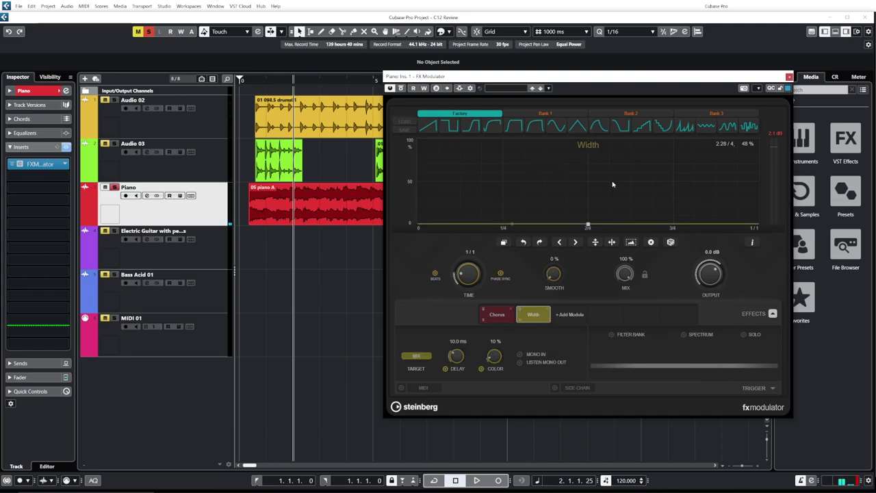
click(599, 126)
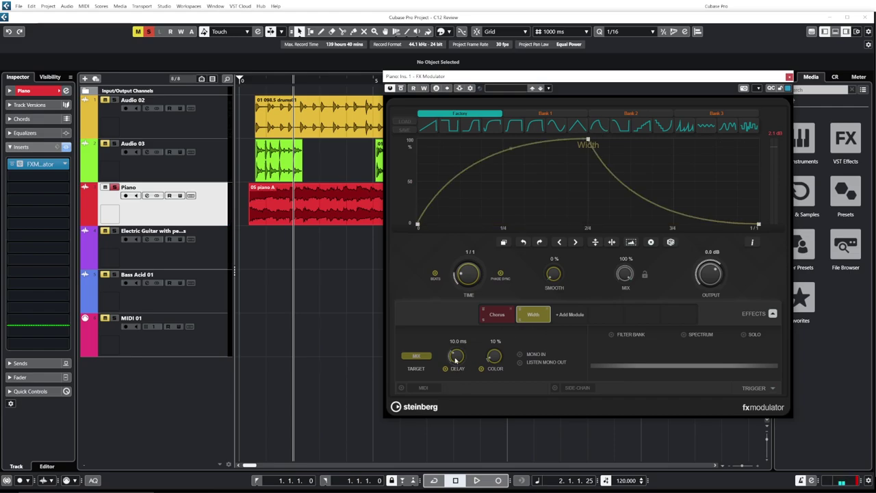
key(space)
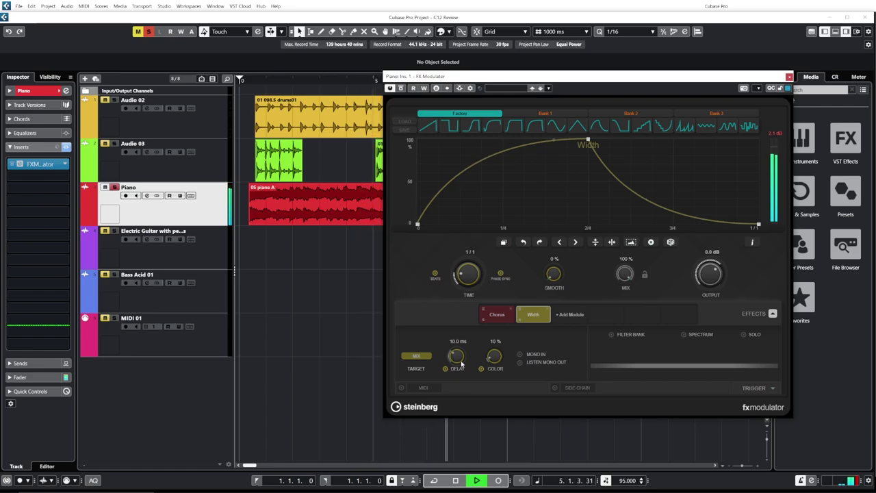
key(space)
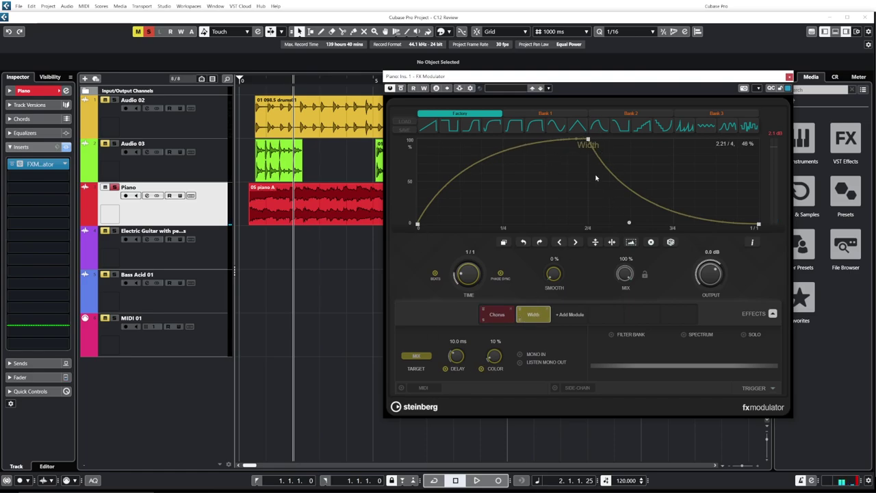
Step: Add the Overdrive module after Width in the FX Modulator effect chain
click(571, 315)
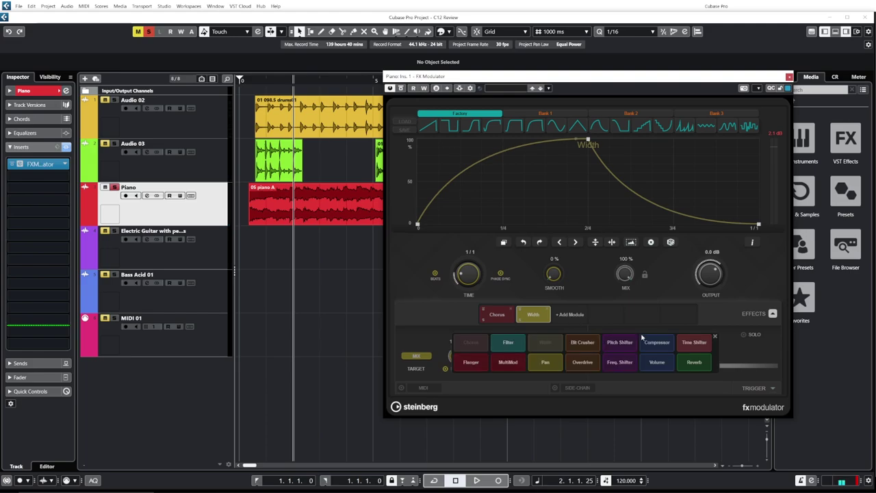
click(586, 364)
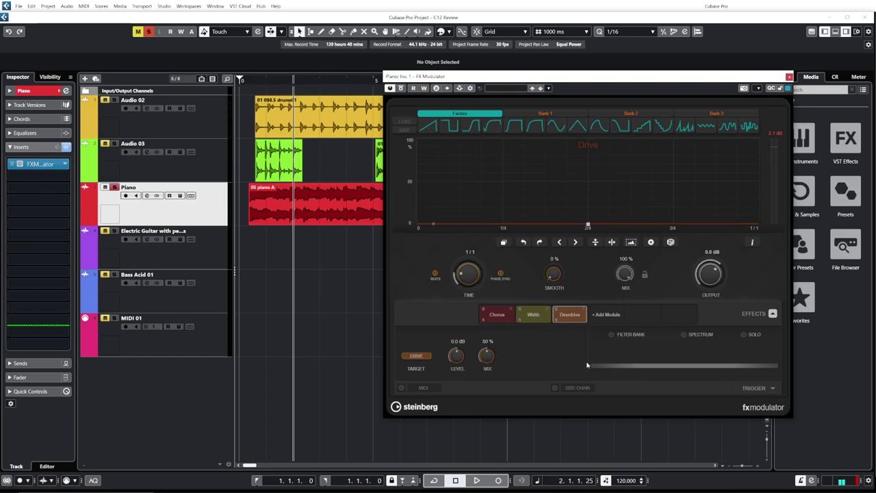
Step: Apply the rising staircase factory curve to Overdrive's Drive and audition the Piano track
click(663, 127)
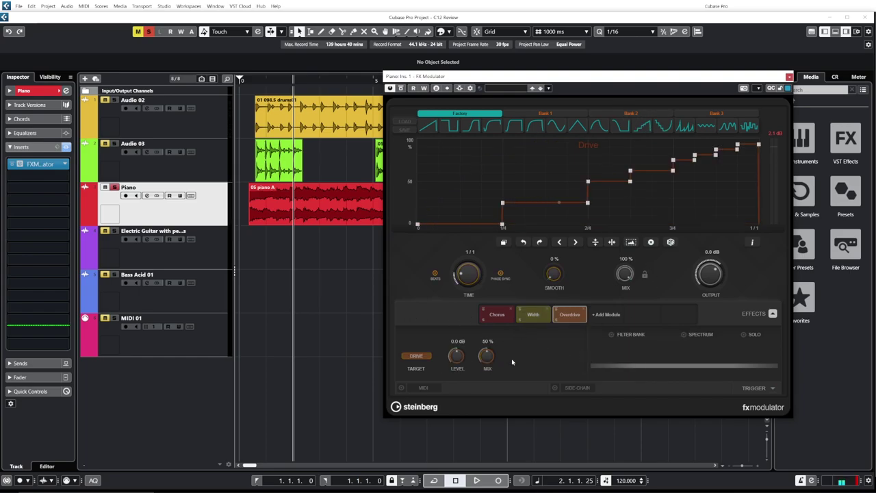
key(space)
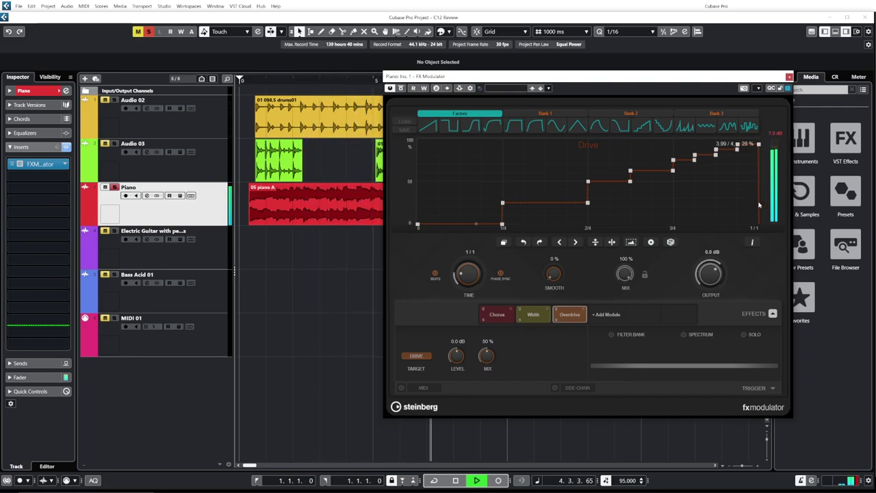
key(space)
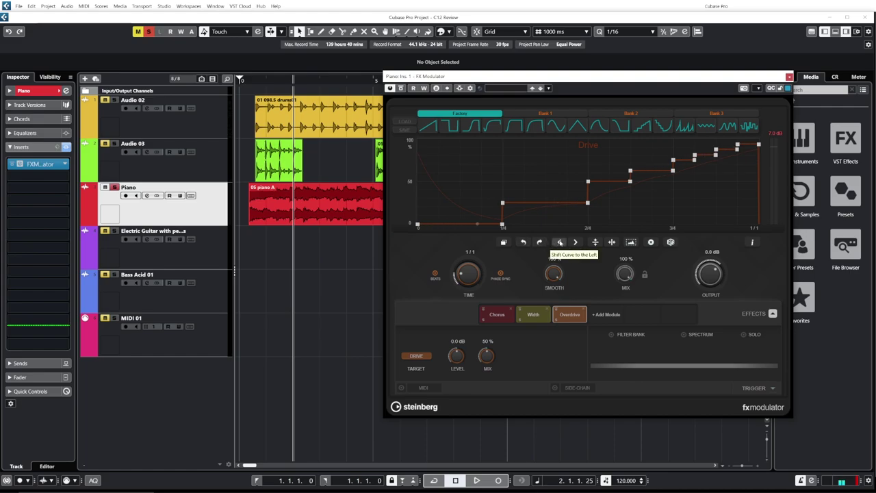
Step: Shift the Drive curve to the left, and try flipping it vertically and horizontally, reverting each flip
click(560, 243)
click(560, 243)
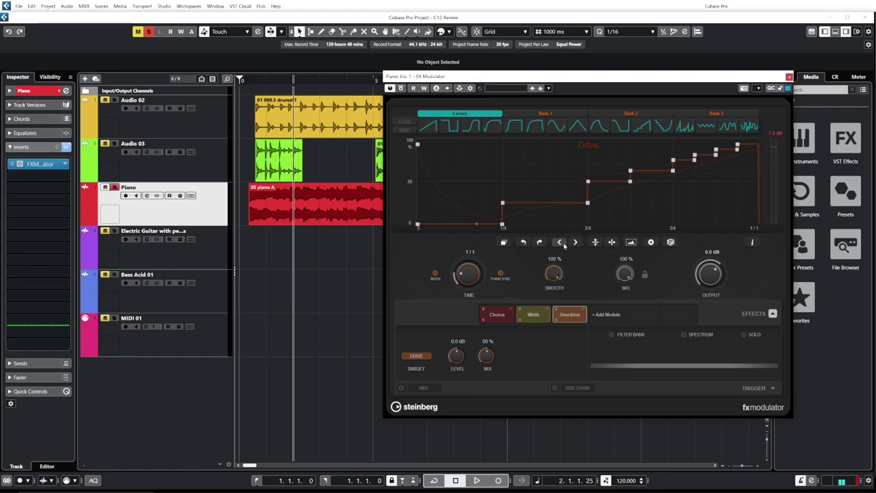
click(596, 243)
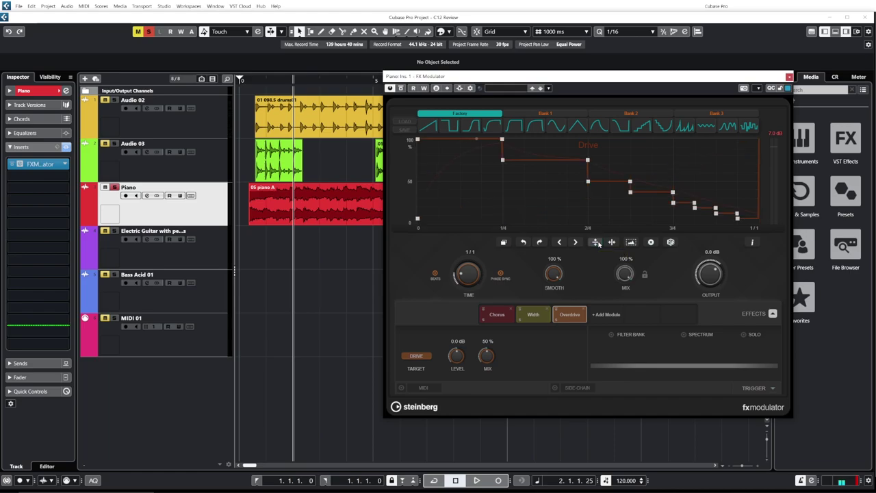
click(596, 242)
click(612, 243)
click(612, 243)
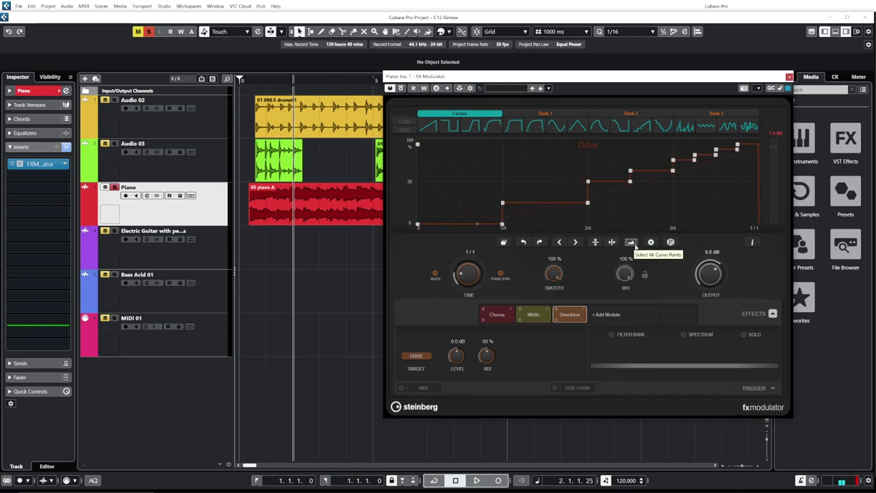
Step: Move all Drive curve points together slightly down and to the right, and replace the curve with a random one
click(631, 242)
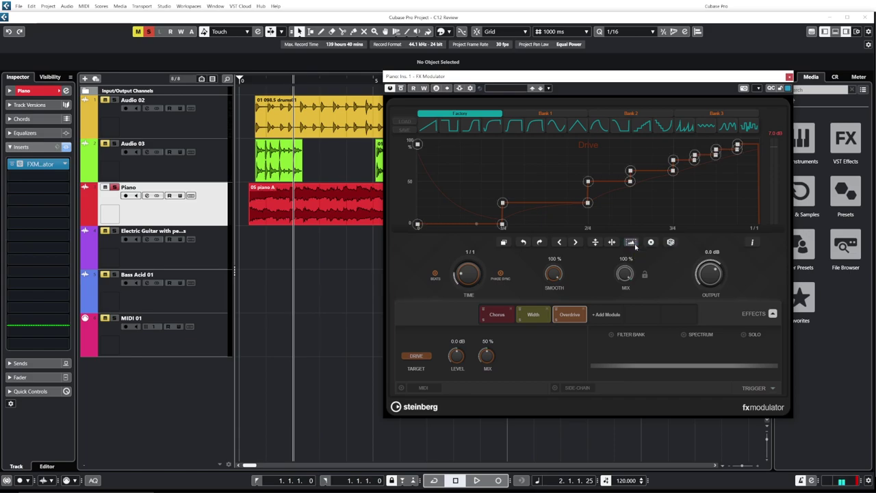
mouse_move(588, 182)
mouse_down()
mouse_move(578, 165)
mouse_move(593, 193)
mouse_up()
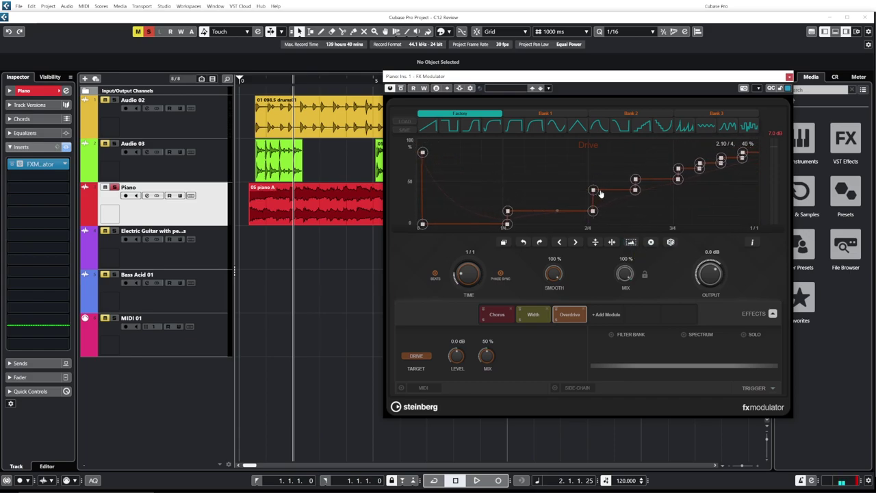
click(670, 241)
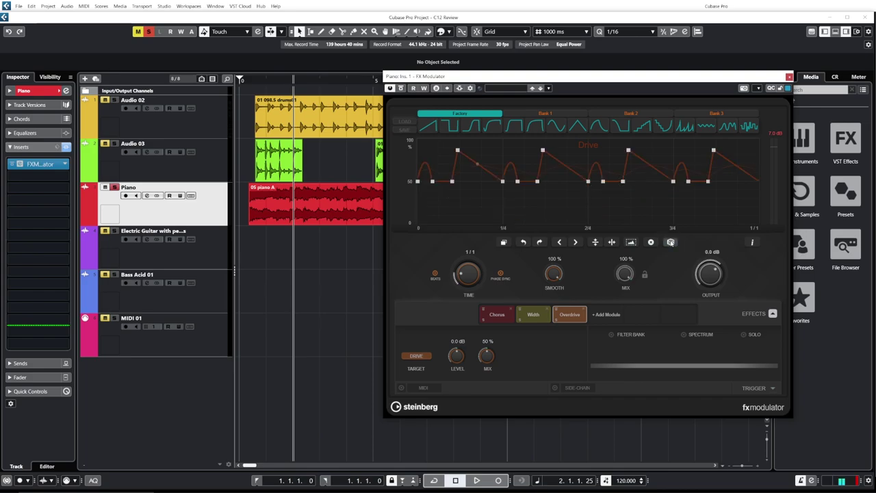
Step: Audition the random Drive curve on the Piano track and lower the Overdrive mix to 29 %
key(space)
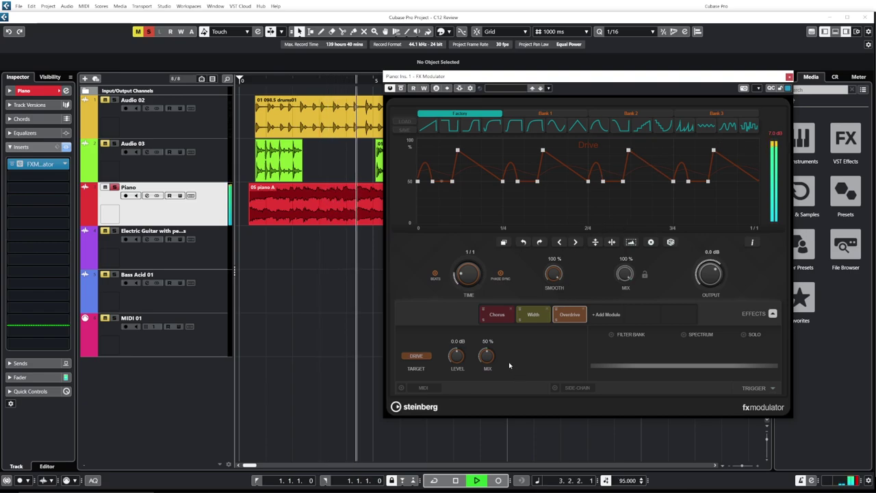
drag(484, 354, 488, 377)
key(space)
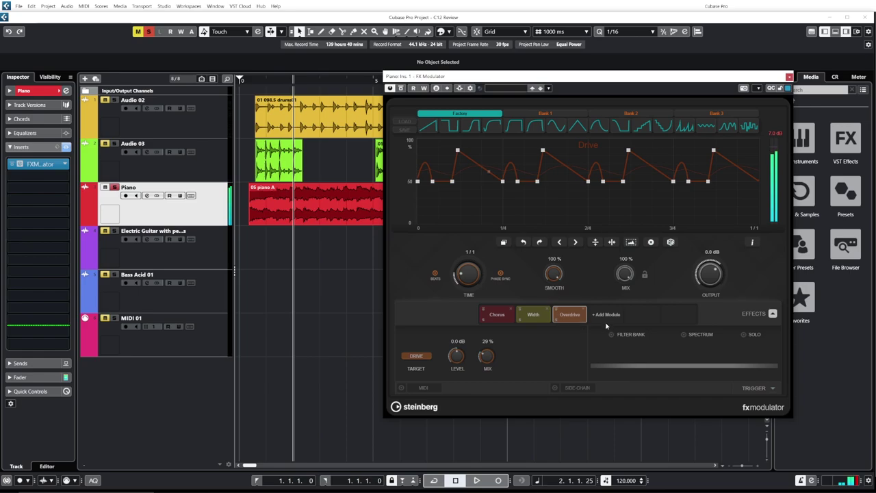
Step: Add the Freq. Shifter module after Overdrive, bypass Overdrive and audition the Piano track
click(605, 316)
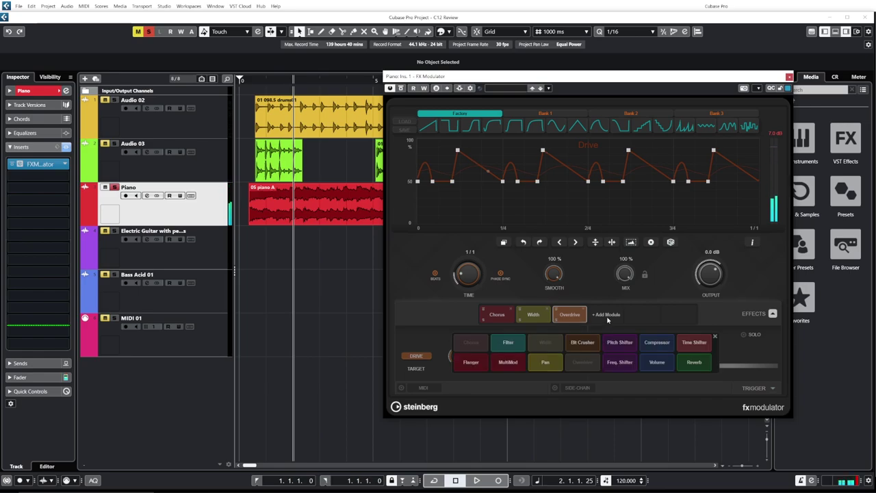
click(621, 363)
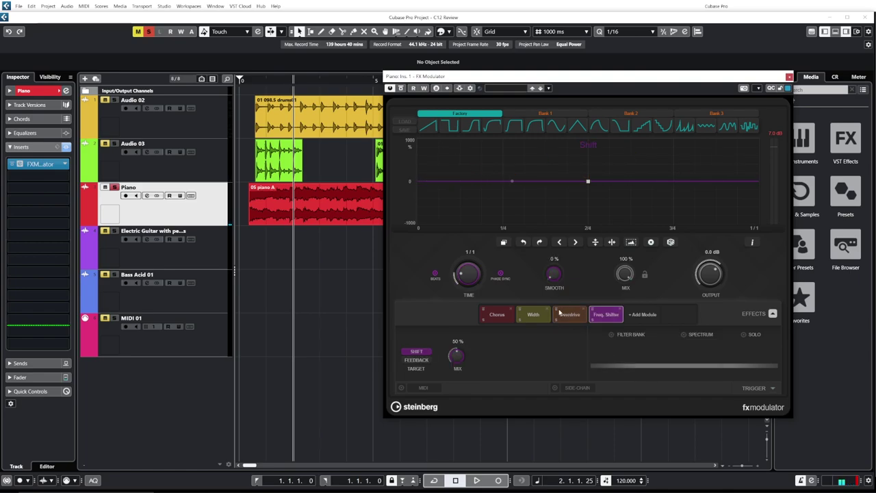
key(space)
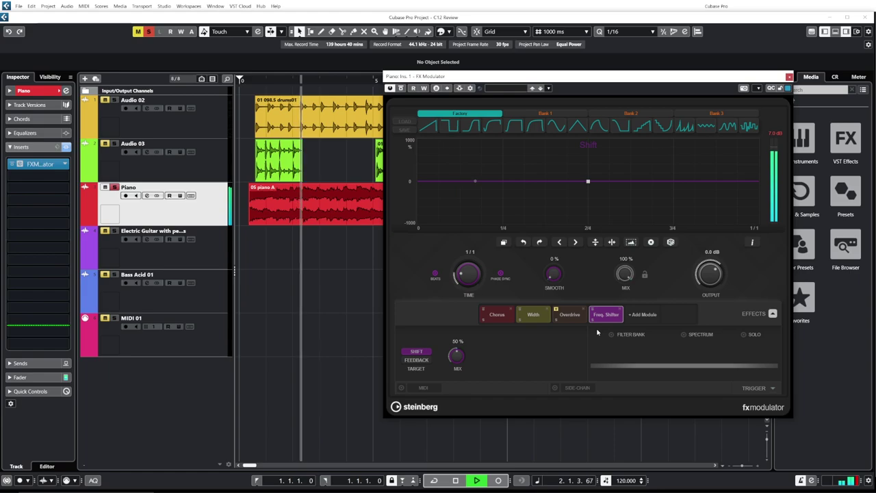
key(space)
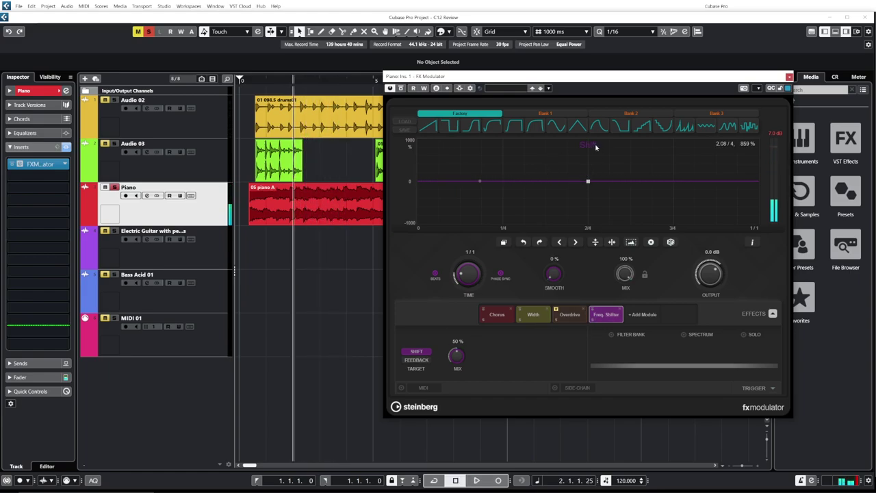
Step: Give Freq. Shifter's Shift the triangle factory curve and its Feedback the early-dip curve rising to 100 %, and audition them
click(578, 126)
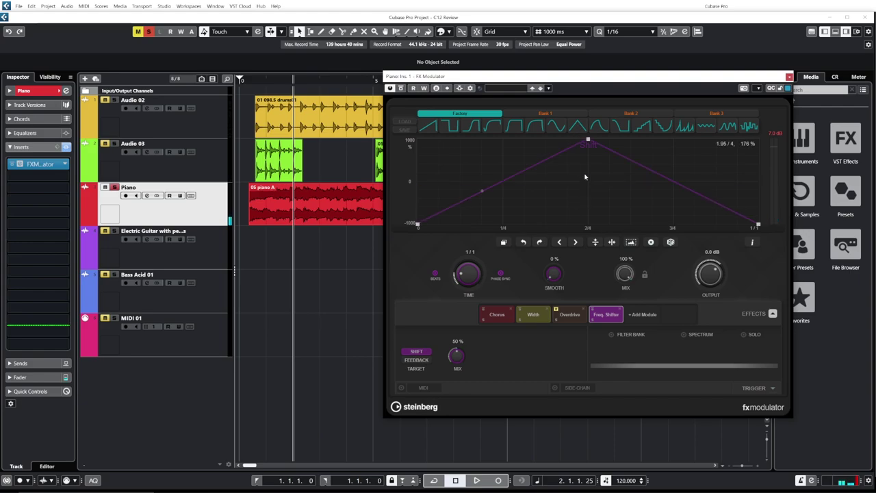
click(417, 360)
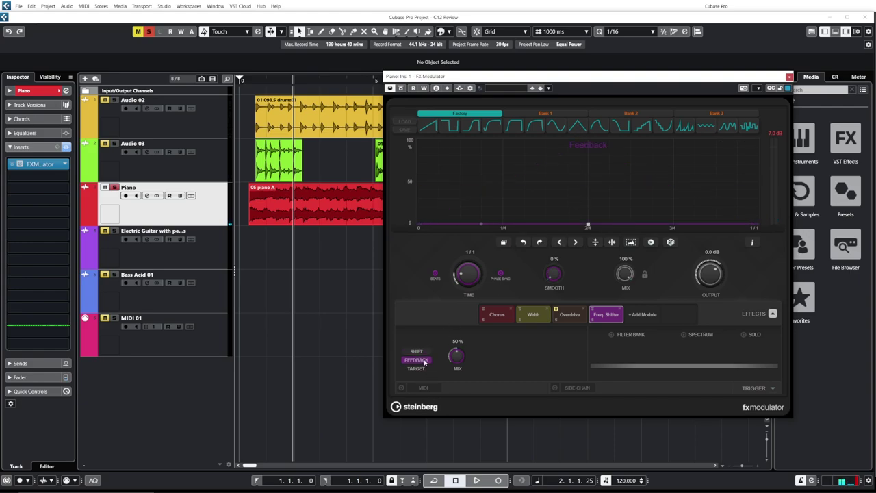
click(490, 128)
key(space)
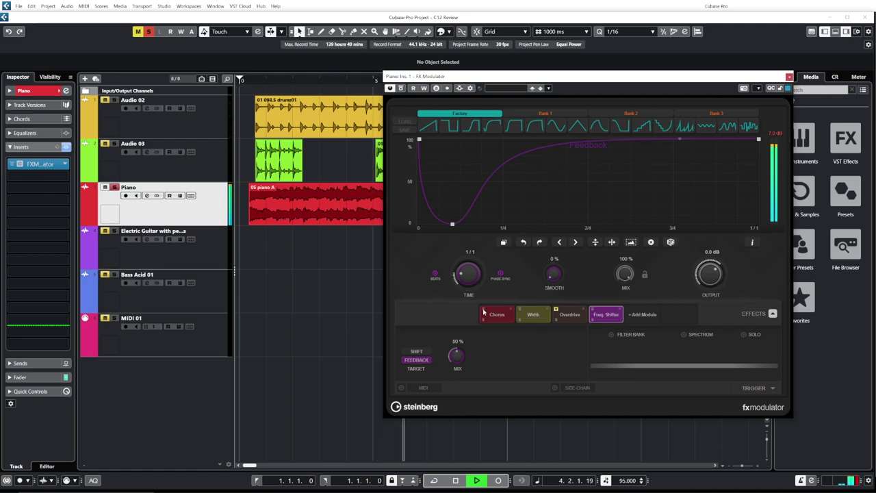
Step: Bypass the Chorus and Width modules and audition the Piano track through Freq. Shifter alone
key(space)
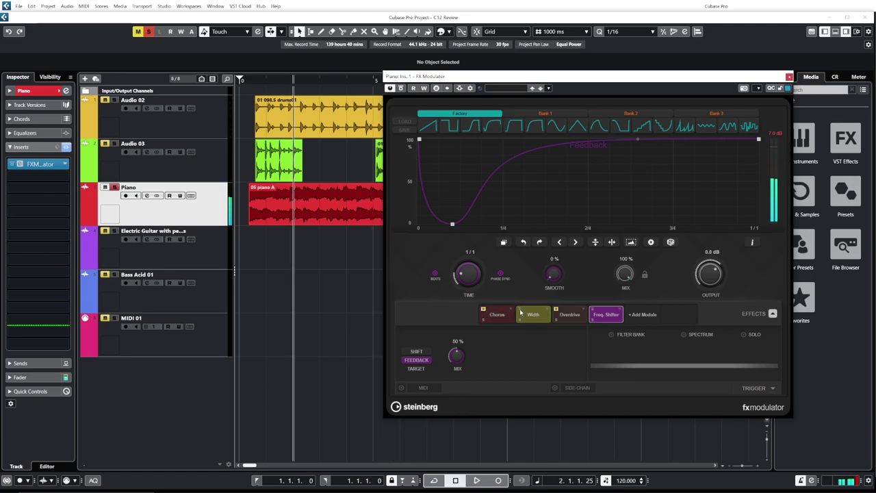
key(space)
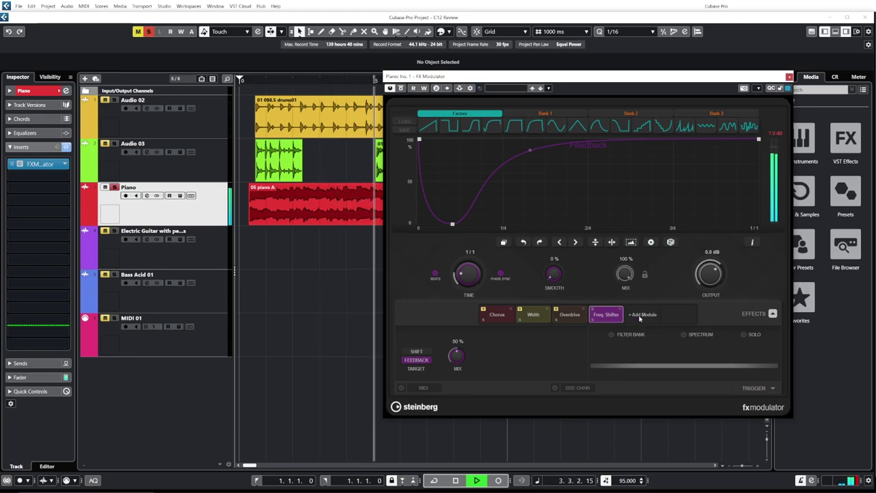
key(space)
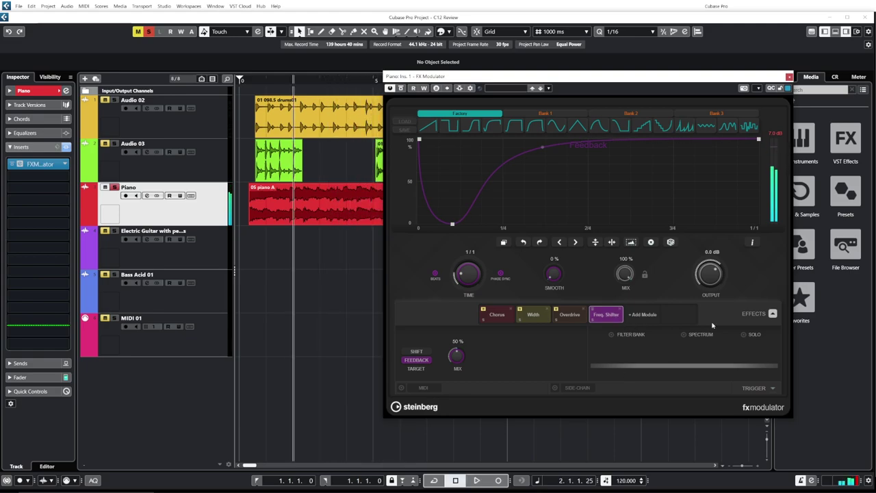
Step: Expand the Trigger section, try MIDI triggering for Freq. Shifter, and enable Side-Chain triggering instead and audition it
click(644, 317)
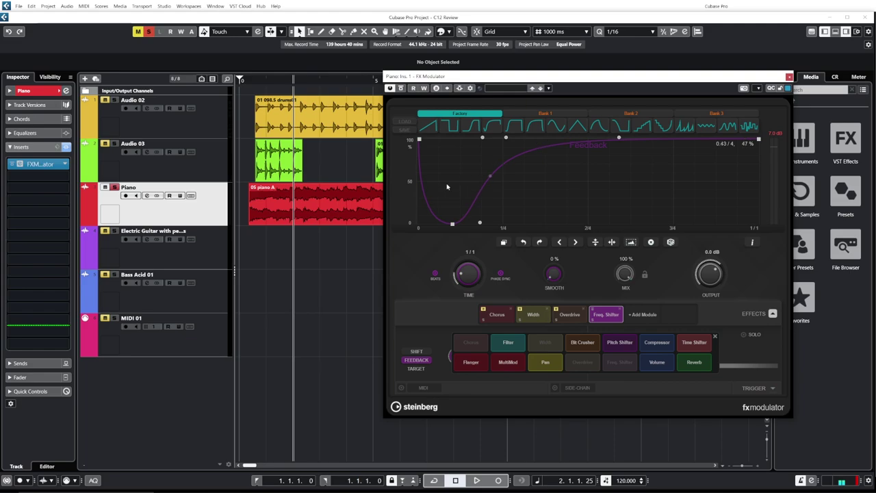
click(453, 225)
click(774, 388)
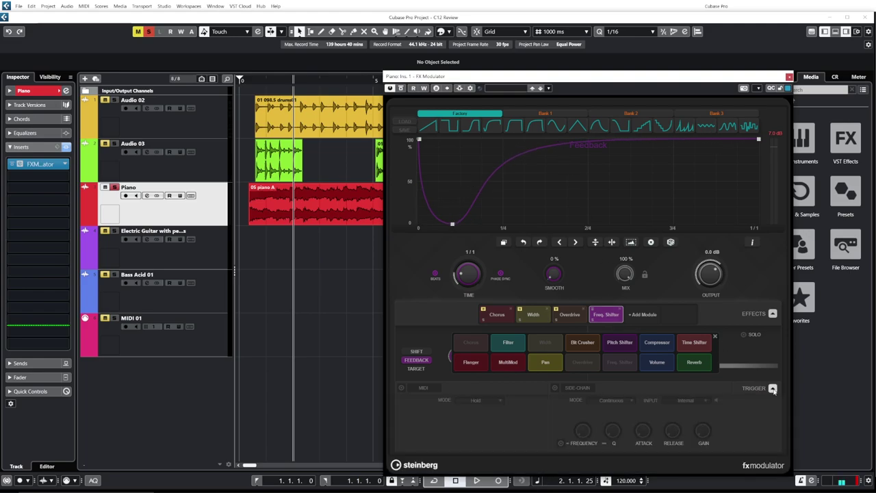
click(555, 388)
click(402, 388)
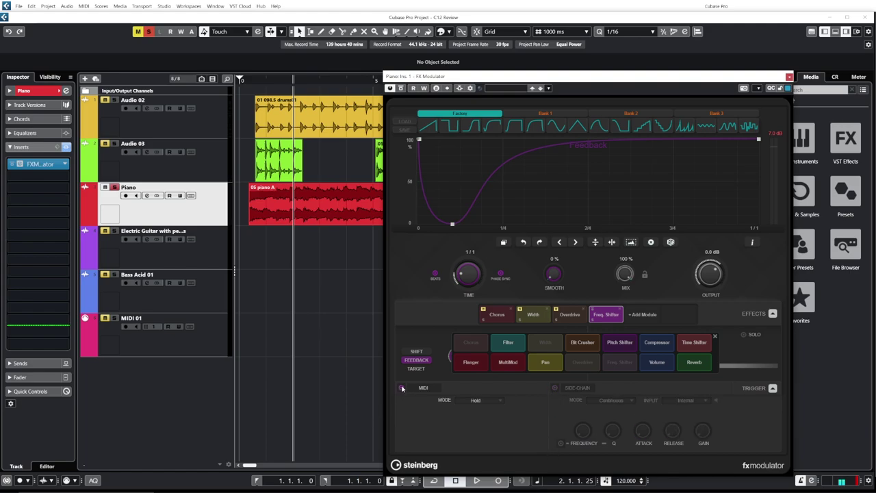
click(554, 388)
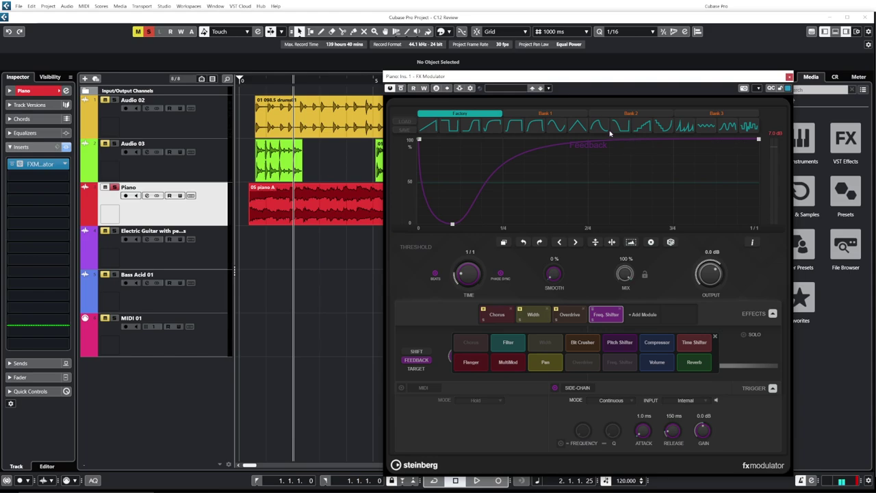
key(space)
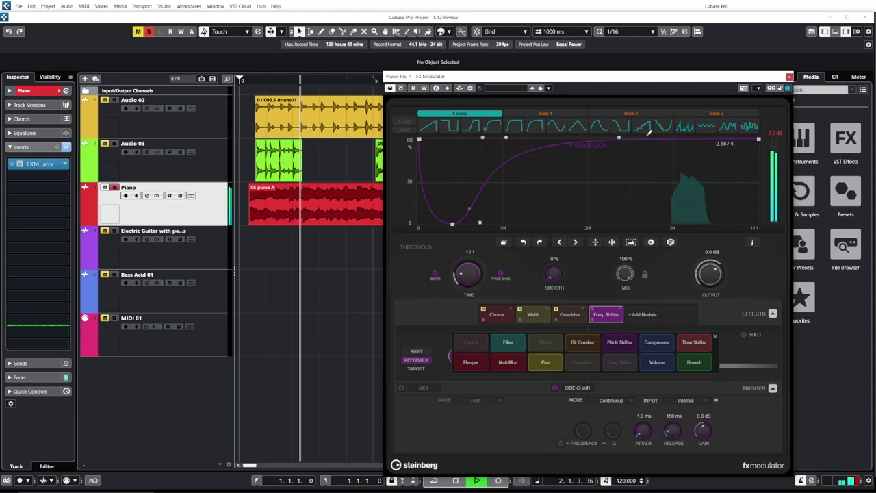
Step: Add the Pitch Shifter module with the factory Detune curve that falls to its minimum by mid-cycle, and audition it
click(644, 314)
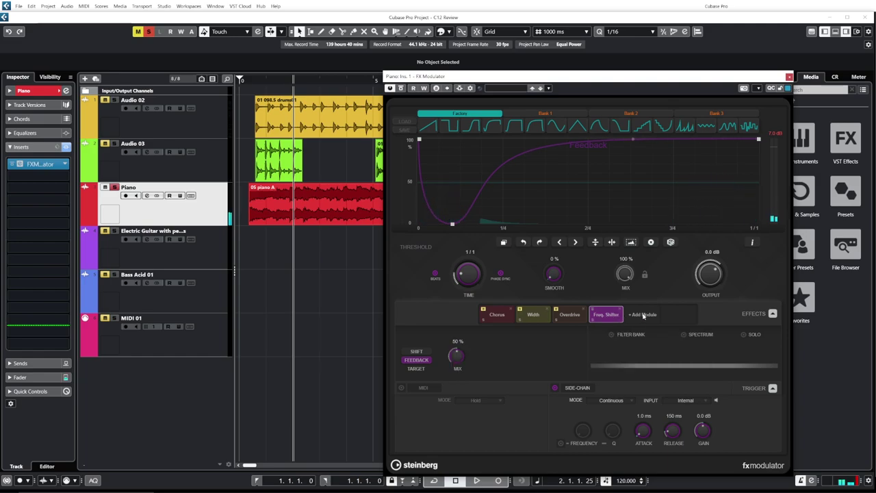
click(643, 315)
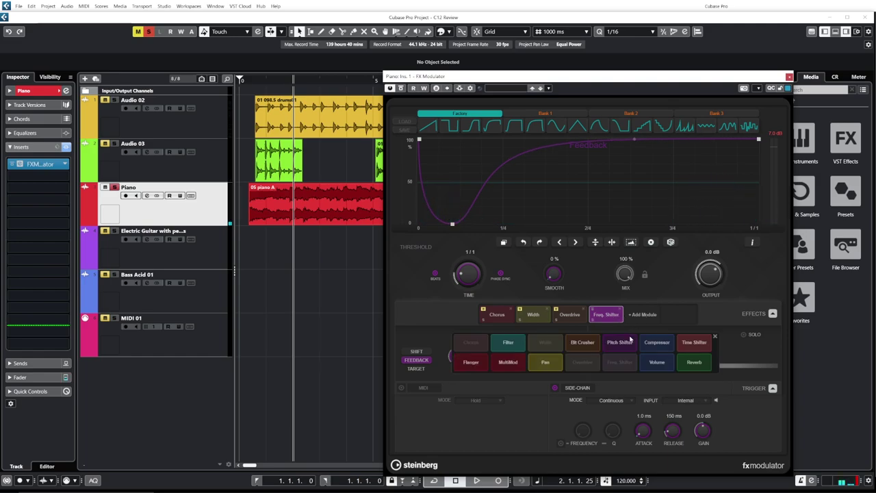
click(620, 342)
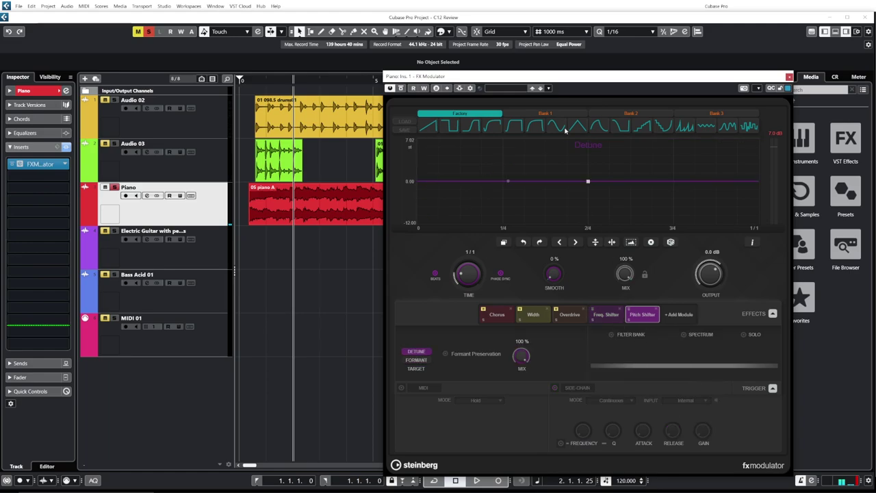
click(617, 129)
key(space)
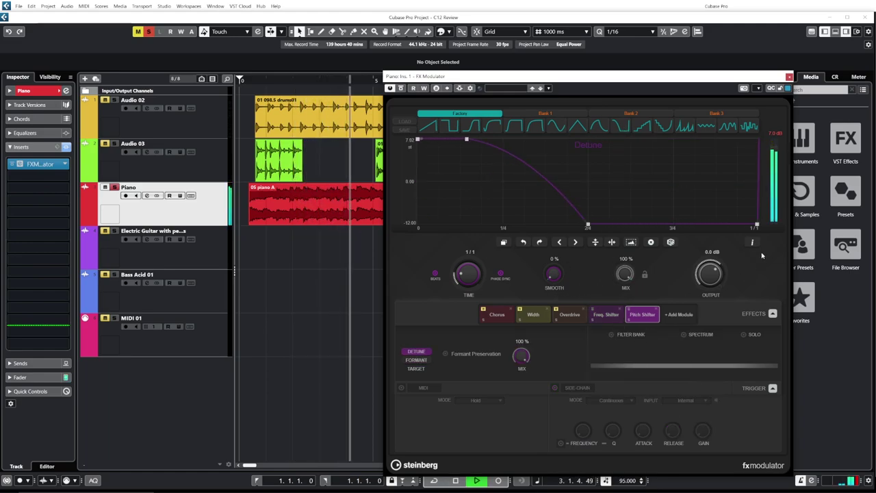
key(space)
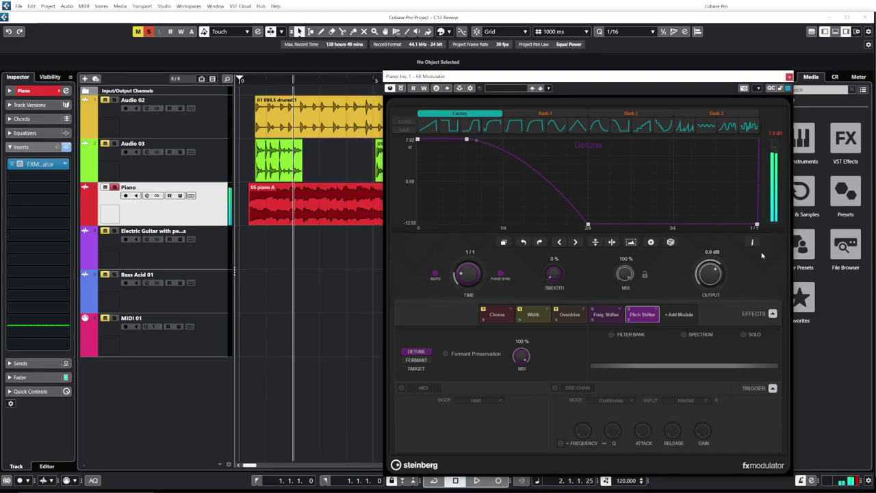
Step: Load the 8 Bar Riser preset in FX Modulator and audition it, and switch to the Add 5th Pad preset
click(515, 87)
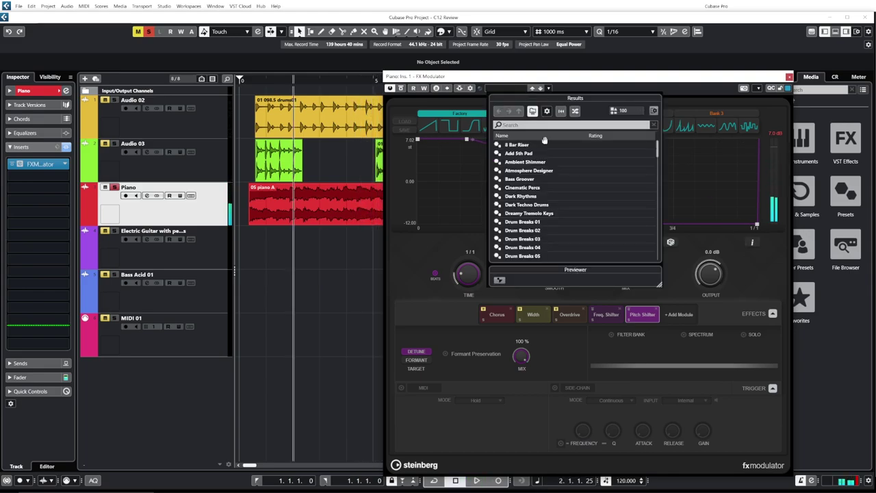
double_click(523, 145)
key(space)
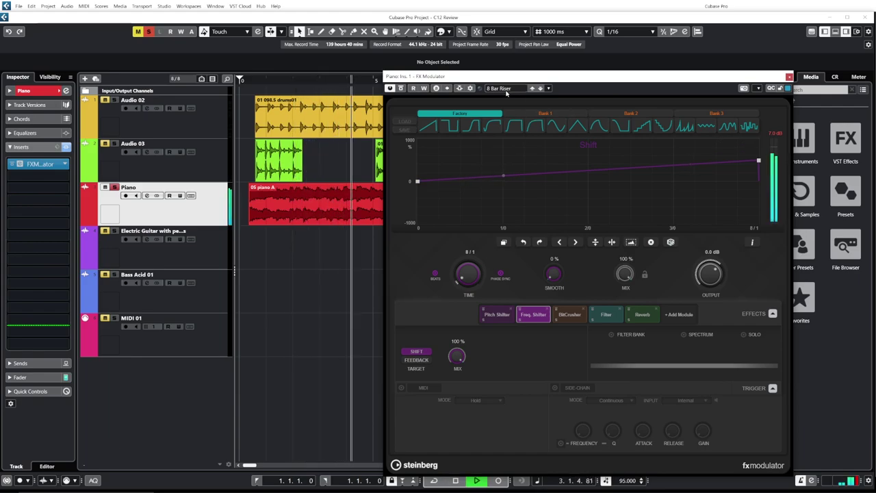
key(space)
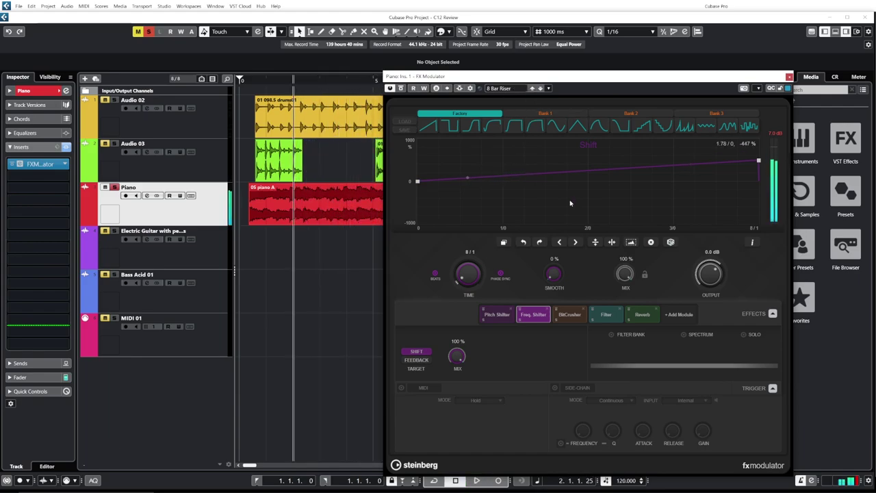
click(540, 89)
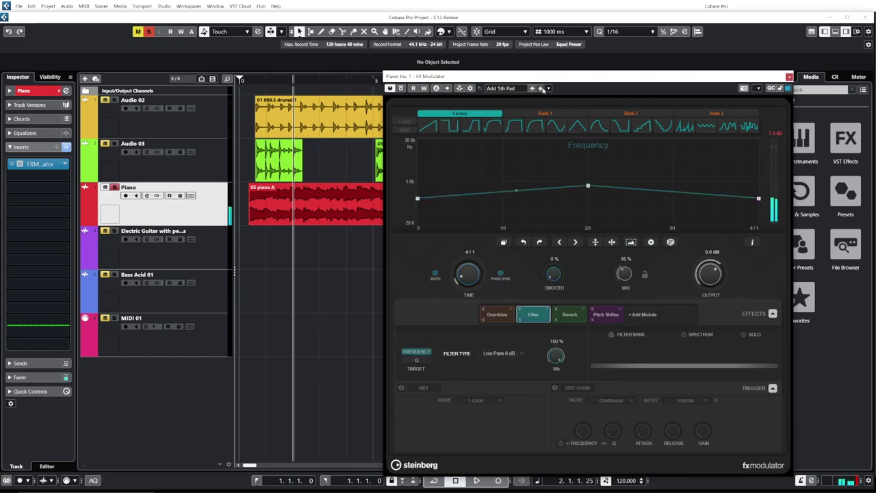
Step: Audition the Add 5th Pad preset on the Piano track, and load and audition the following Ambient Shimmer preset
key(space)
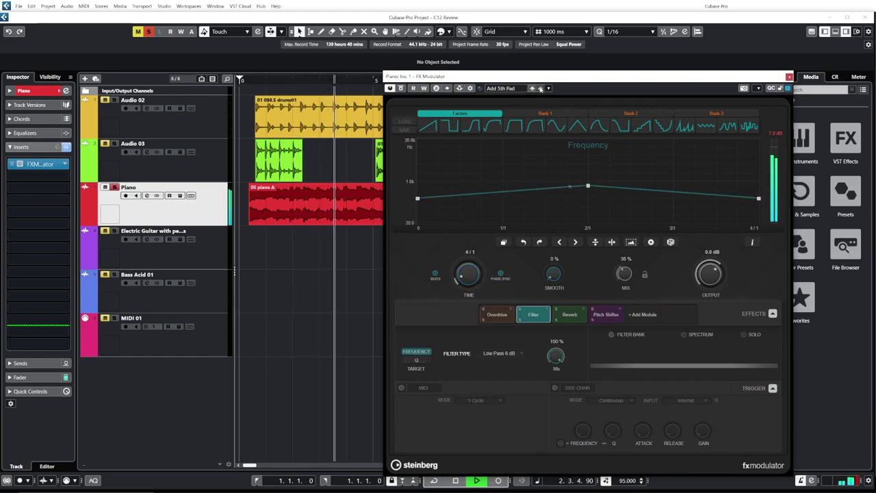
key(space)
click(541, 89)
key(space)
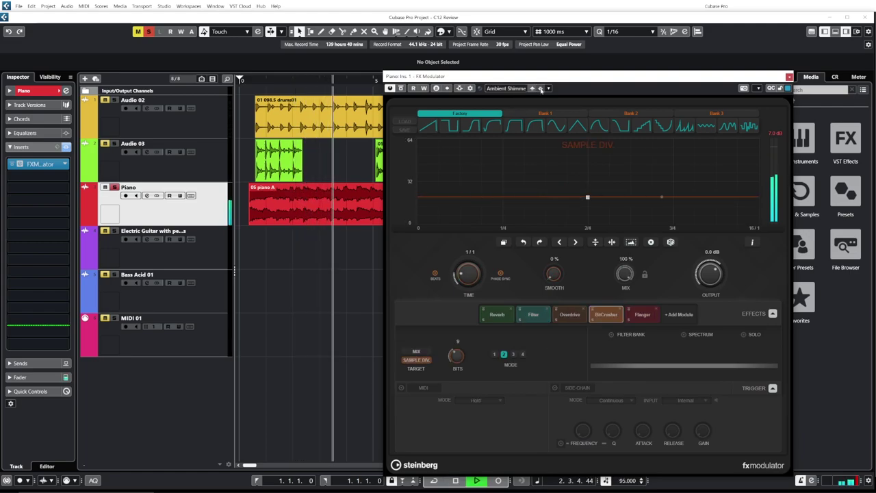
key(space)
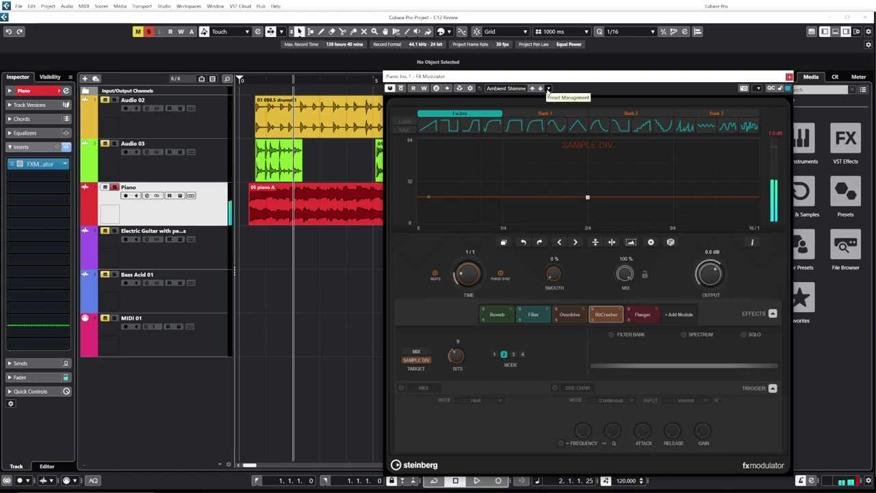
Step: Step through the FX Modulator presets from Atmosphere Design and Bass Groover to Dark Rhythms and Dark Techno Drums, auditioning them during playback
click(540, 89)
key(space)
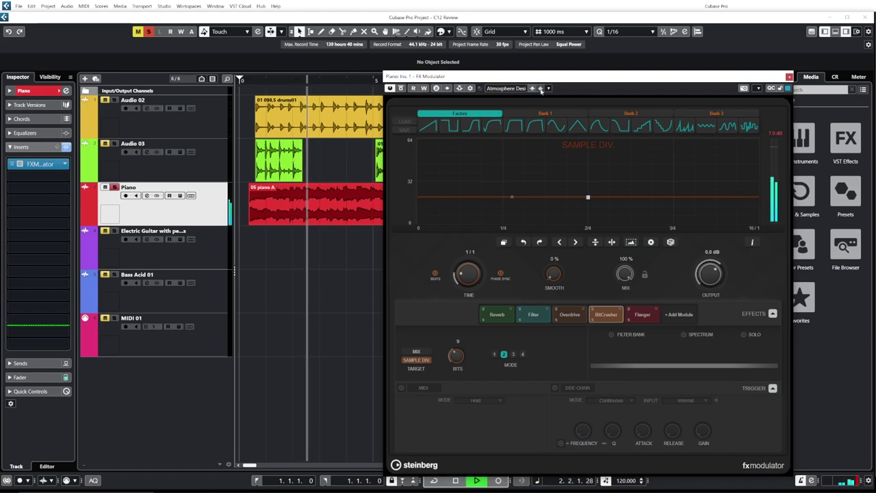
click(541, 89)
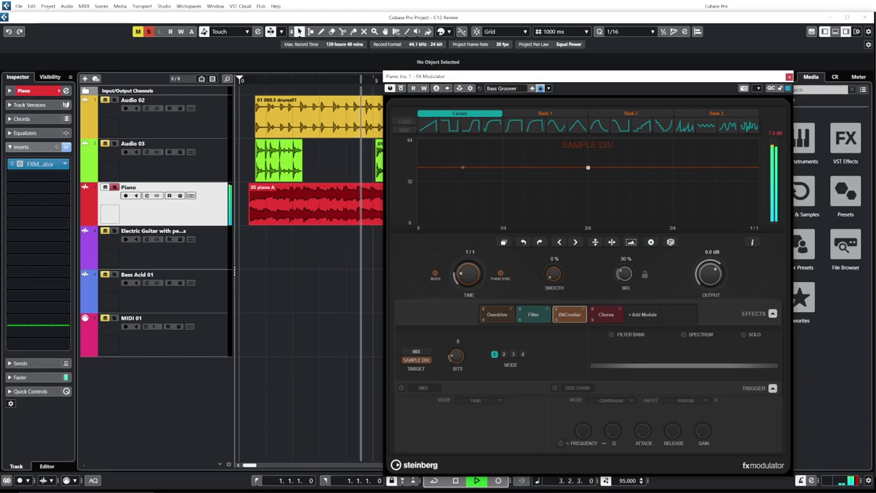
click(540, 89)
click(540, 89)
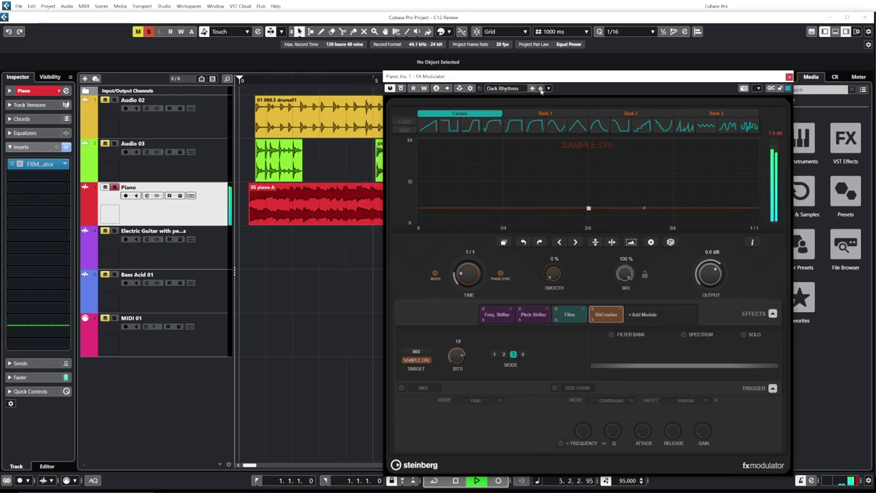
click(540, 89)
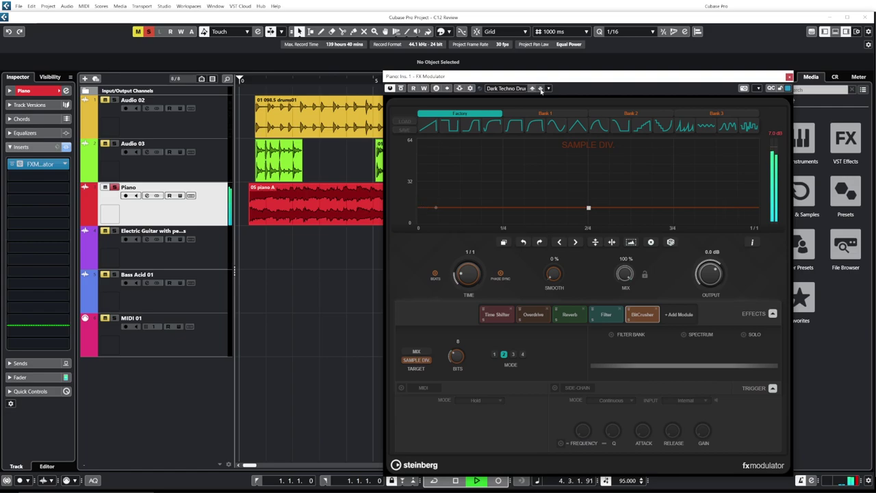
key(space)
Step: Audition the Dreamy Tremolo Keys, Drum Breaks 01 and Drum Breaks 02 presets in turn on the Piano track
click(541, 89)
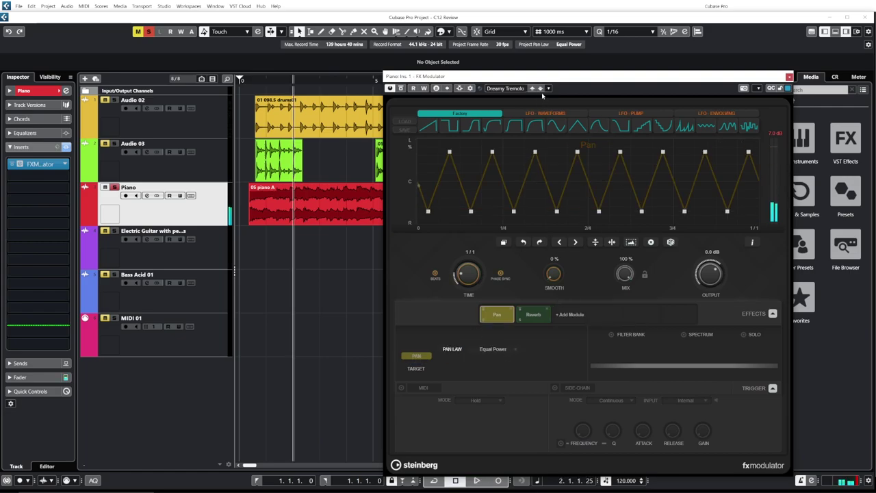
key(space)
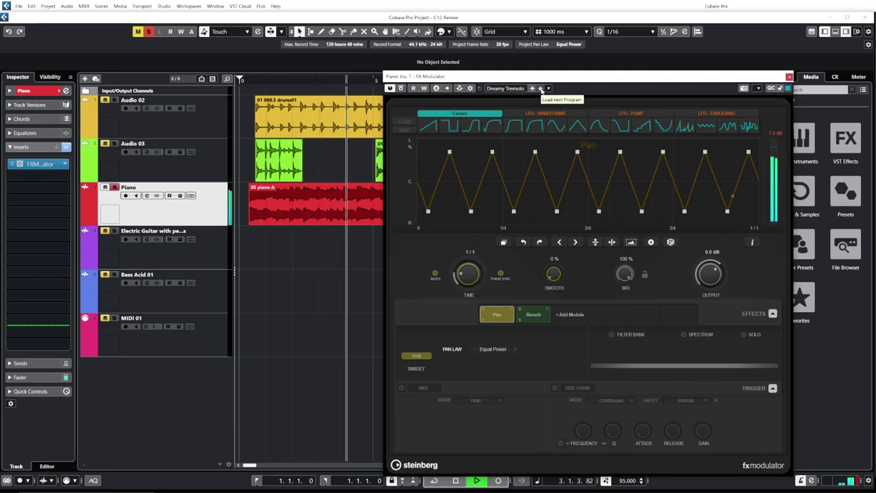
click(541, 89)
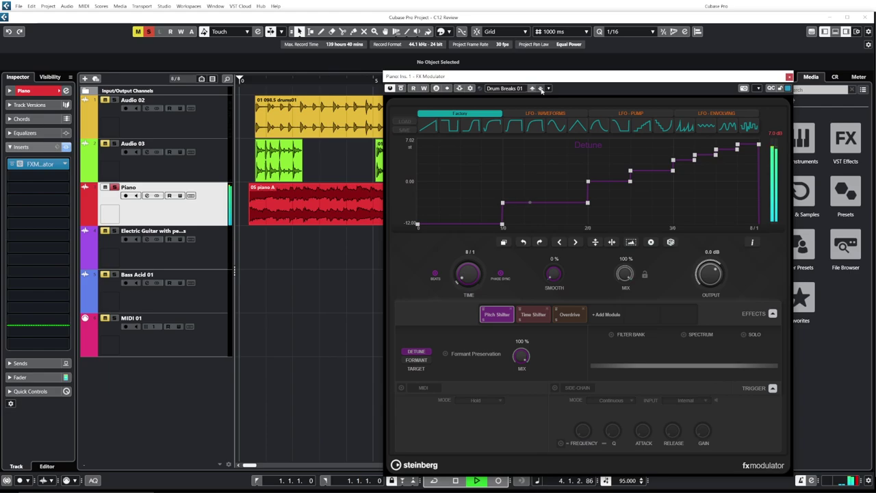
click(541, 89)
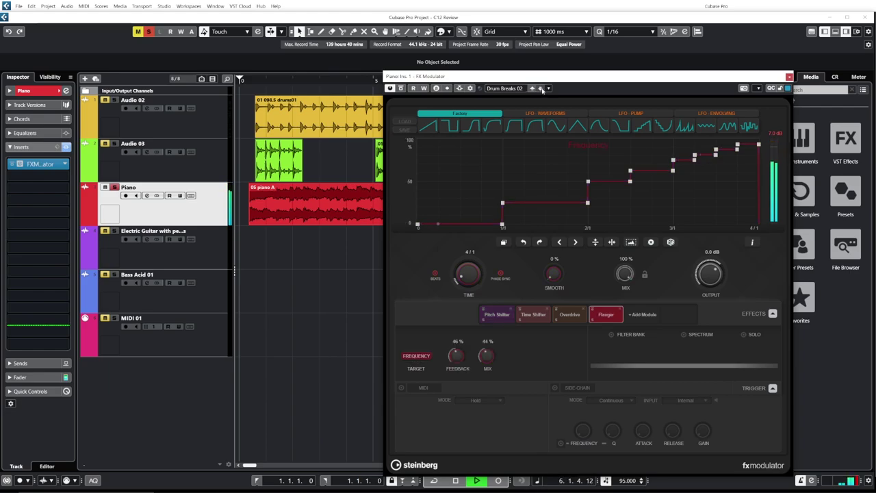
key(space)
Step: Load the Drum Breaks 03 preset in FX Modulator and look through the full preset list
click(540, 89)
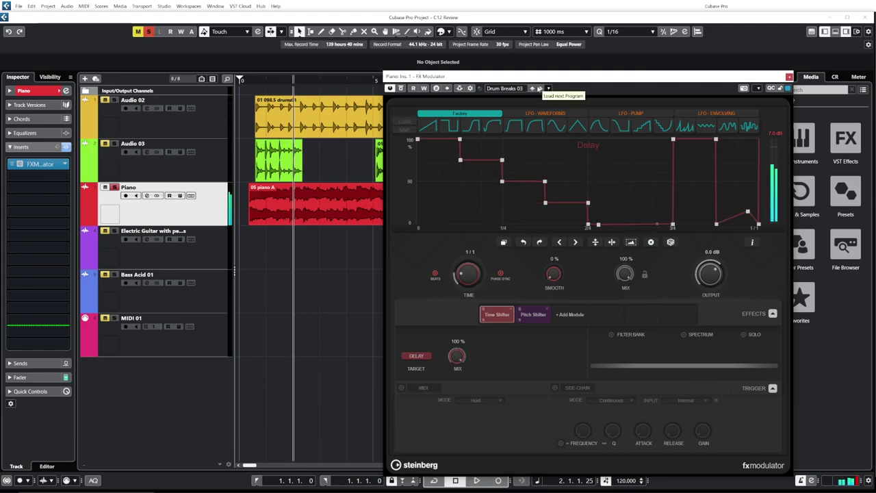
click(515, 88)
scroll(523, 216, down, 10)
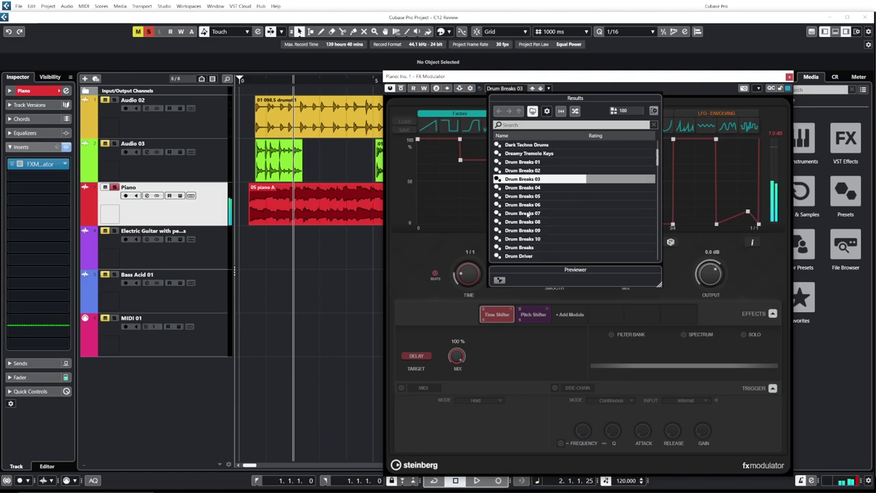
click(753, 272)
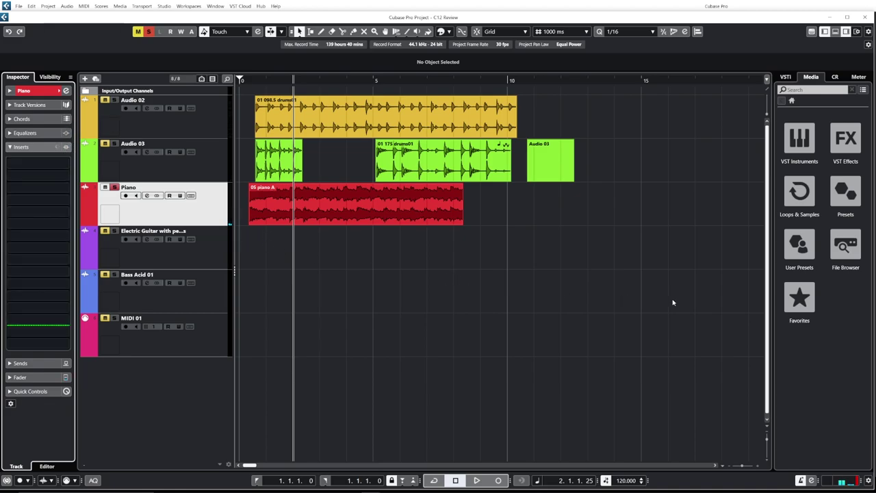
Step: Open the MixConsole and insert the Raiser limiter in the first insert slot of Stereo Out
key(F3)
drag(575, 120, 584, 74)
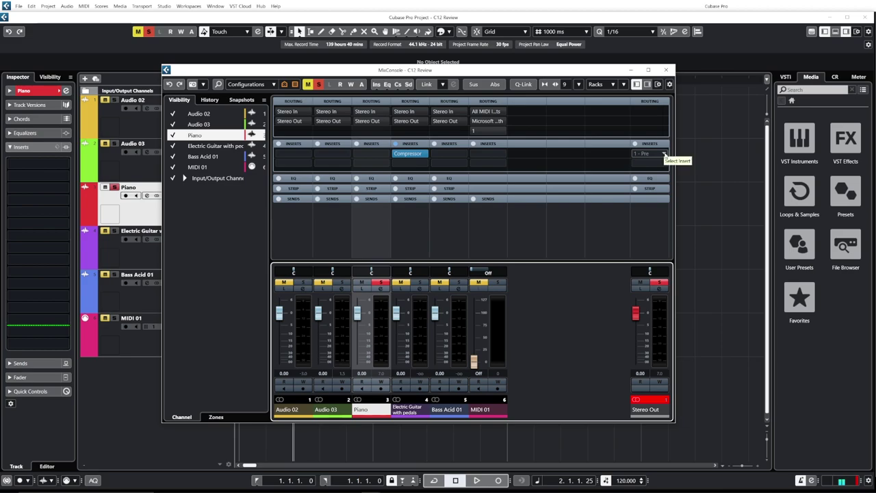
click(664, 154)
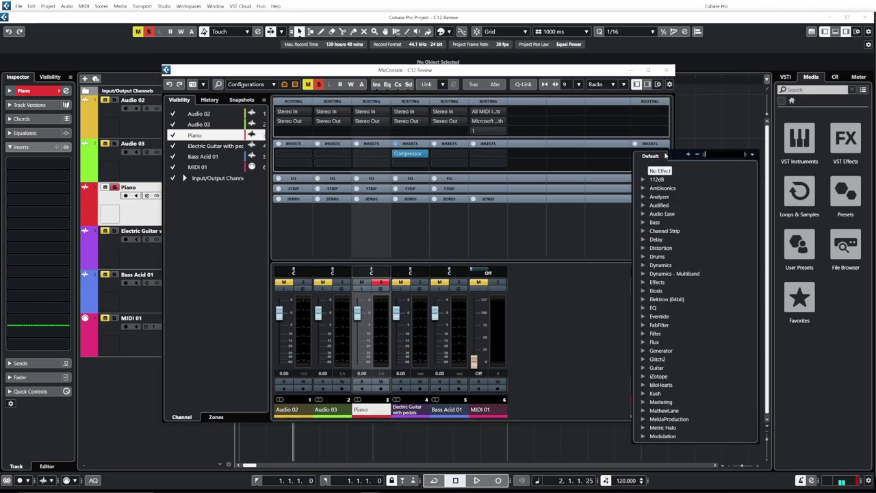
text(rais)
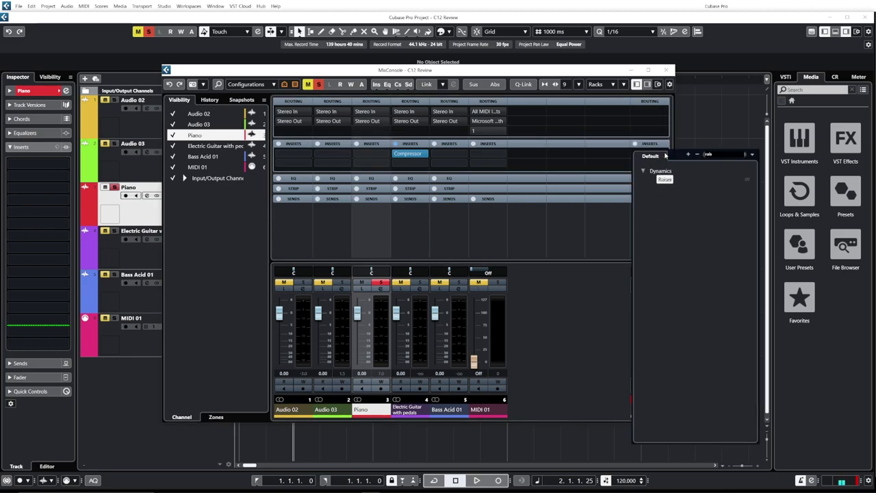
key(Return)
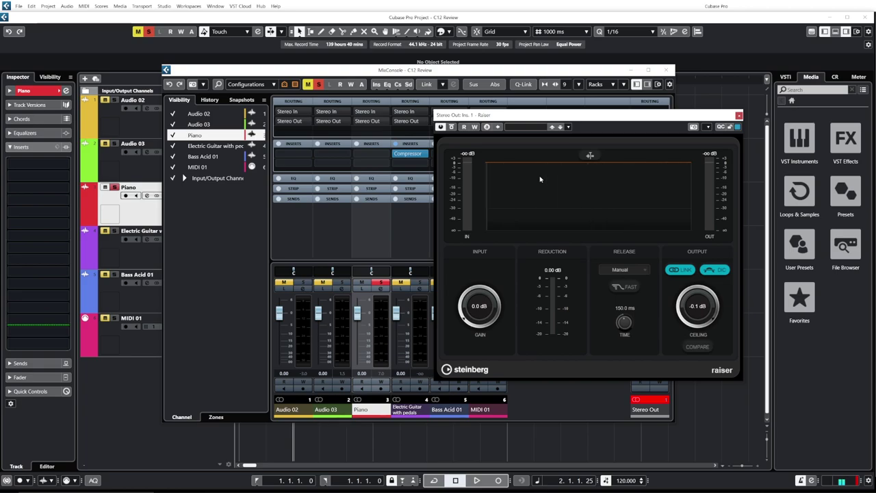
Step: Play the project through Raiser and raise its input gain to 20.0 dB while listening
key(space)
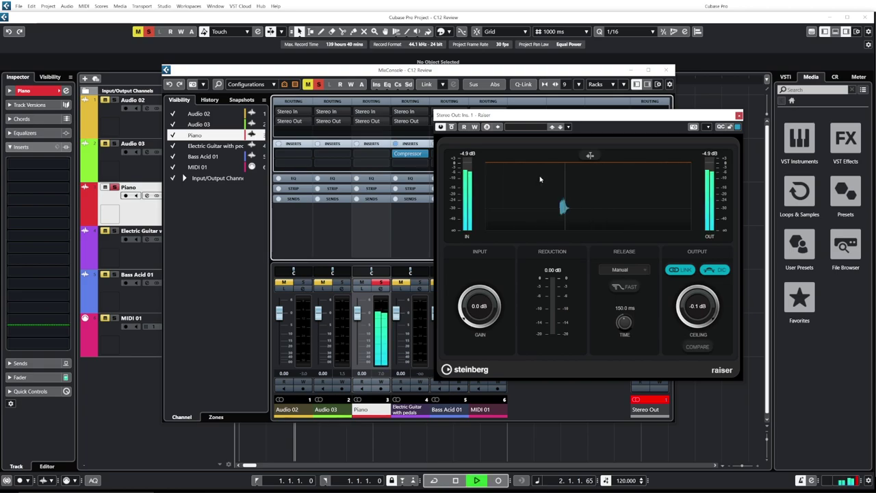
drag(486, 315, 496, 201)
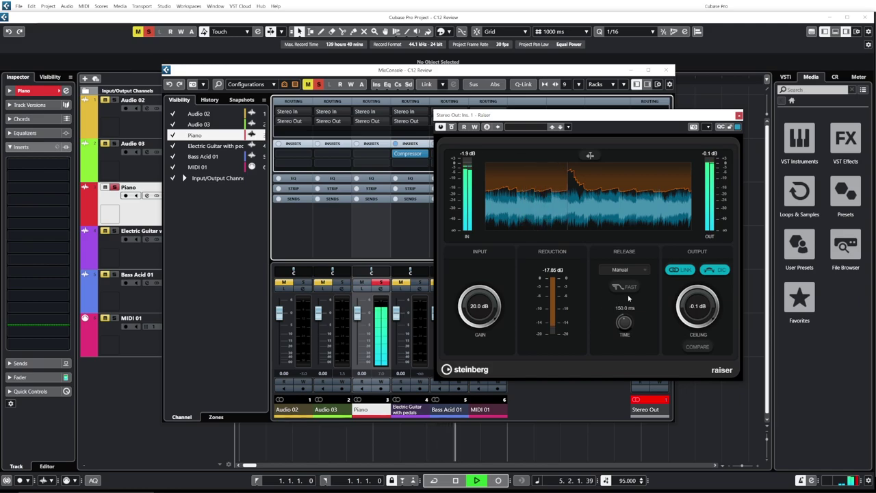
key(space)
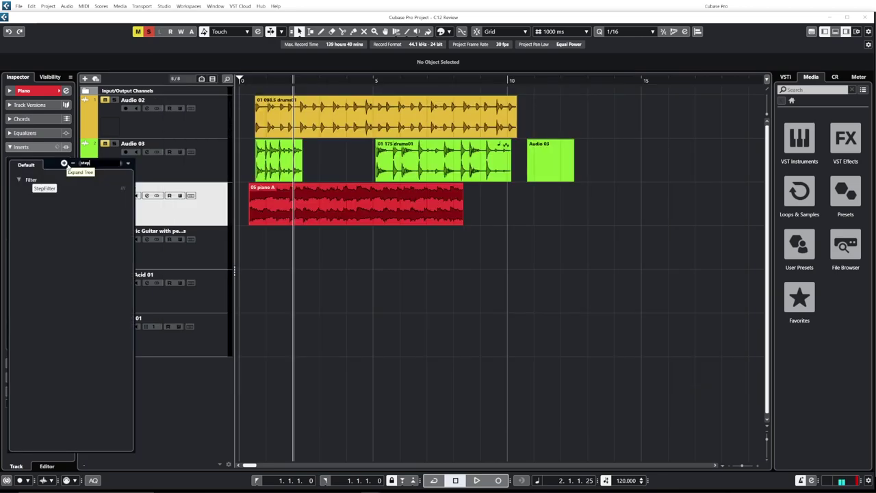
Step: Insert StepFilter on the Piano track and Lin Dither in the second insert slot of Stereo Out
key(Return)
drag(601, 130, 489, 131)
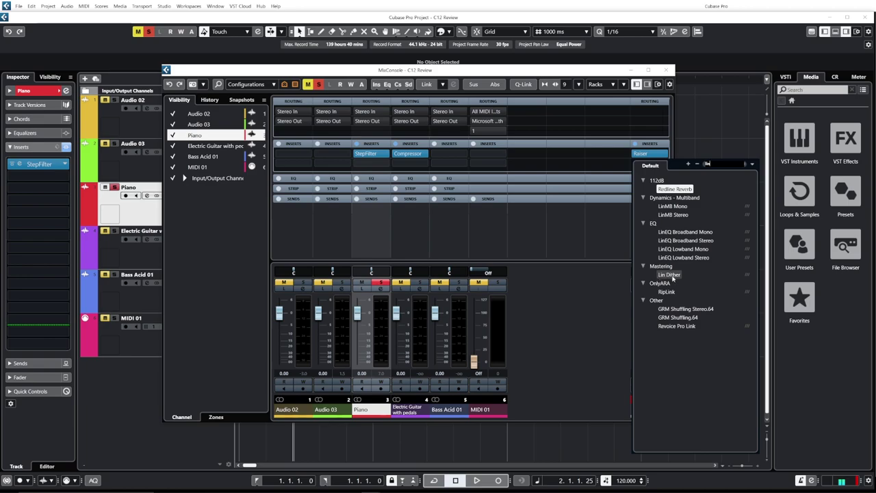
click(673, 279)
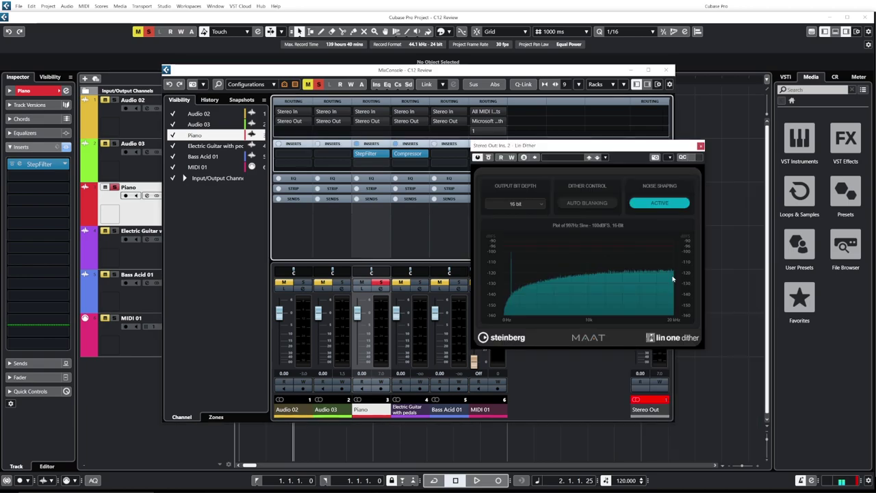
drag(662, 151, 418, 162)
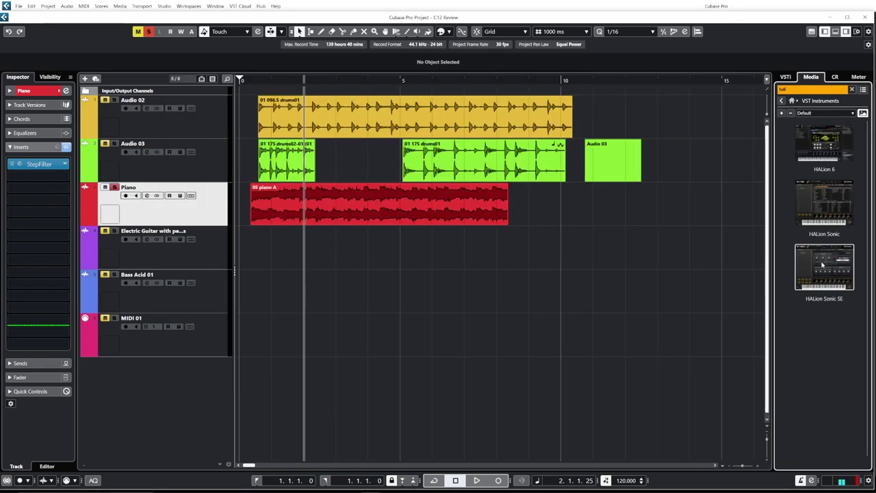
Step: View HALion Sonic SE's content sets, and add HALion Sonic SE as an instrument track below MIDI 01, filtering the instruments by "hali"
double_click(823, 265)
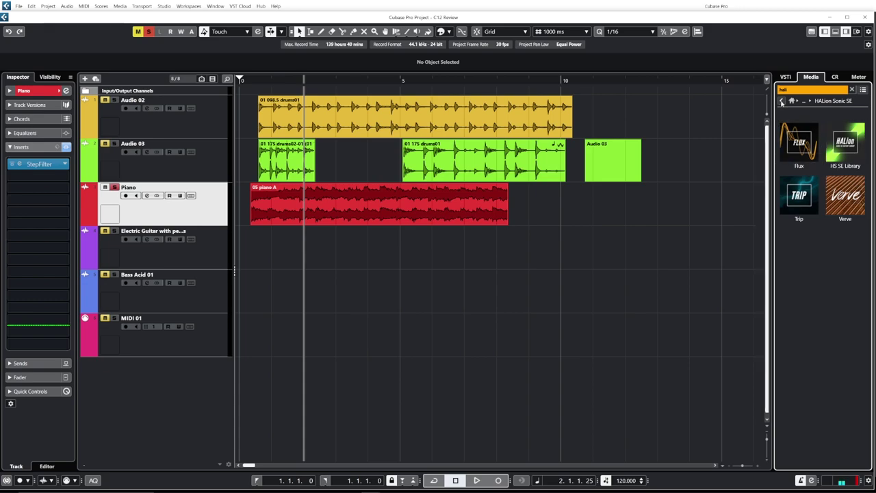
click(782, 101)
click(819, 90)
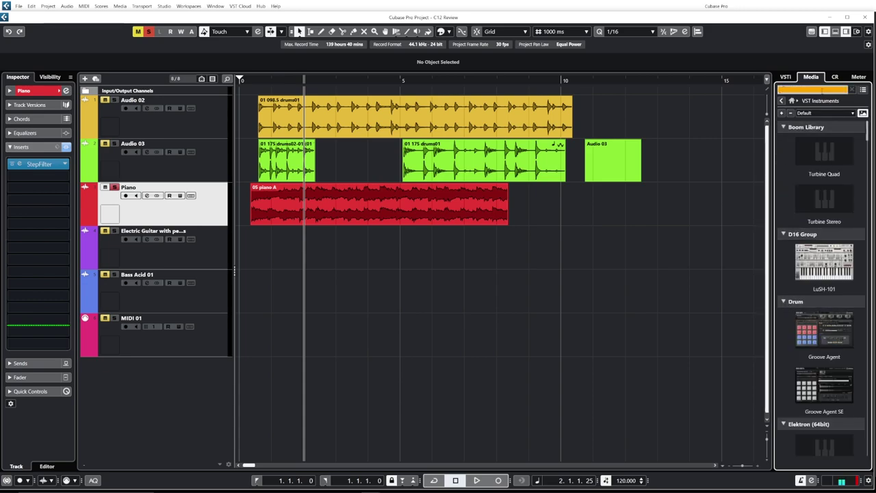
text(hali)
drag(825, 269, 255, 359)
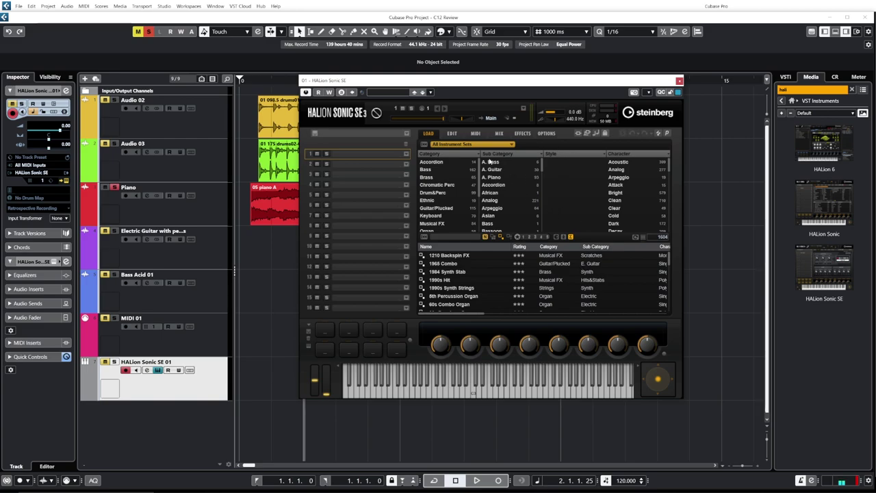
Step: Limit the HALion Sonic SE program list to the Verve instrument set and load An Introverted Piano
click(493, 147)
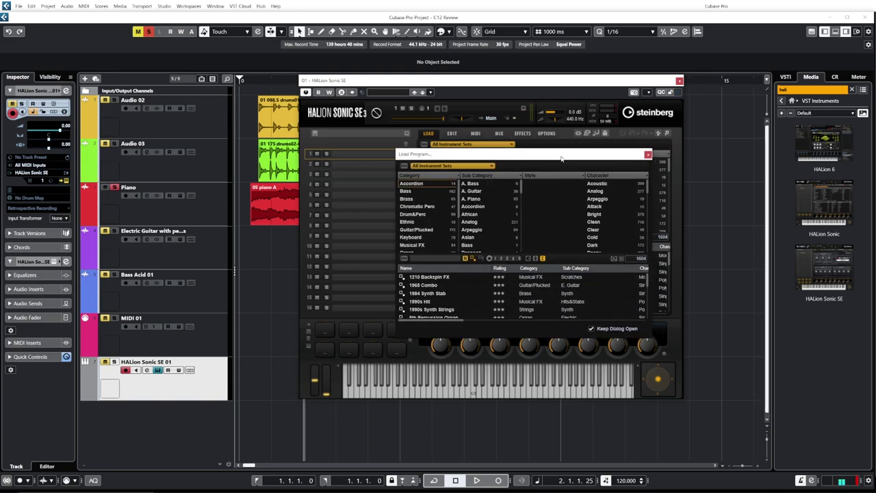
click(491, 167)
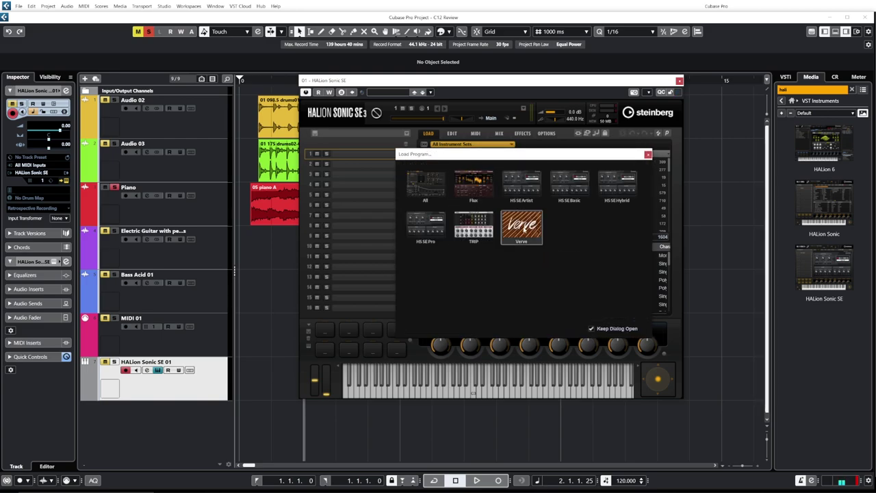
click(522, 224)
scroll(453, 286, down, 3)
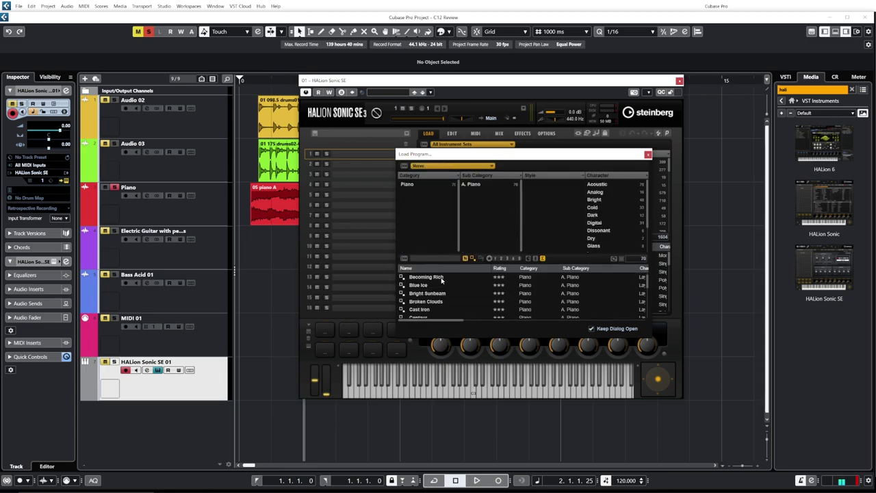
click(430, 285)
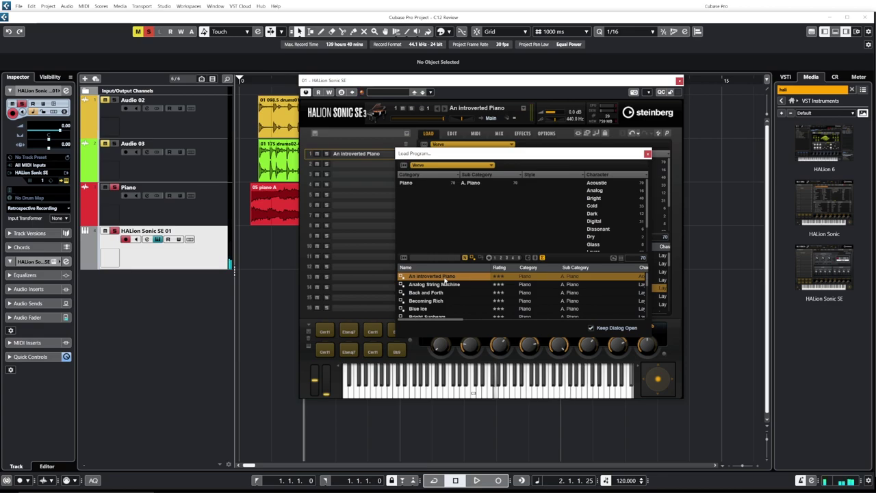
Step: Load the Verve program Chilled Breath and audition it, and switch to the Dramatic program
scroll(439, 287, down, 4)
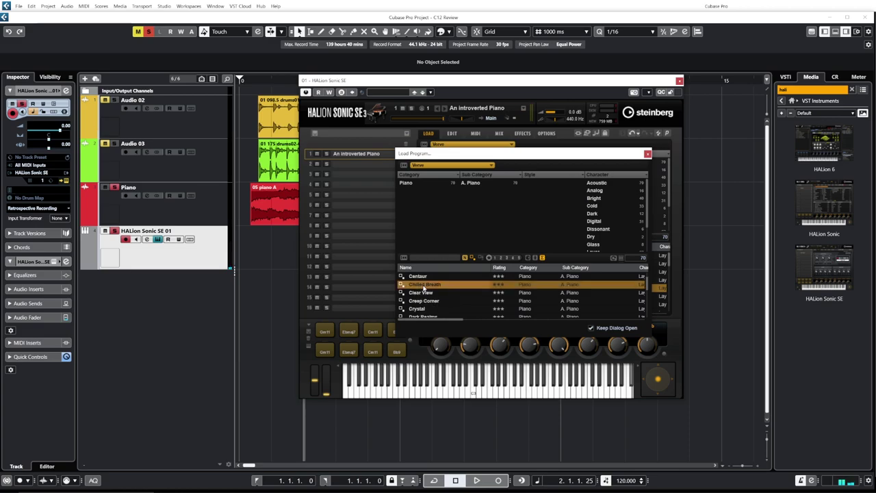
click(425, 285)
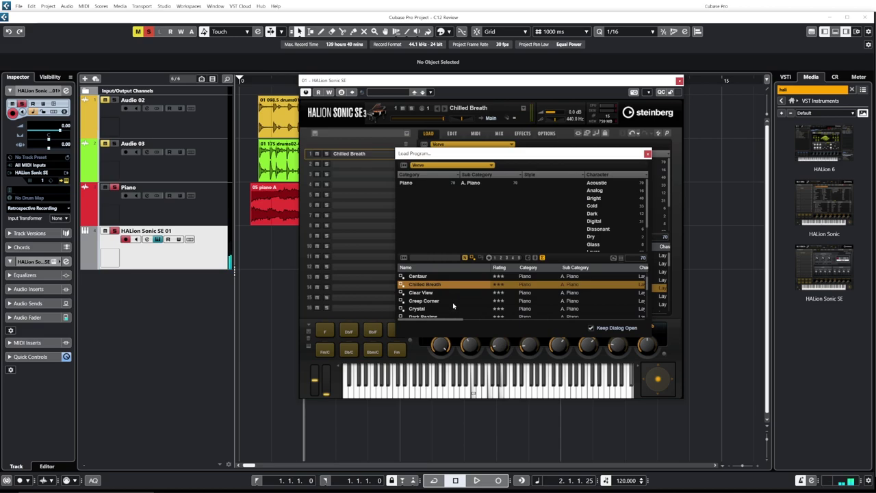
scroll(453, 303, down, 4)
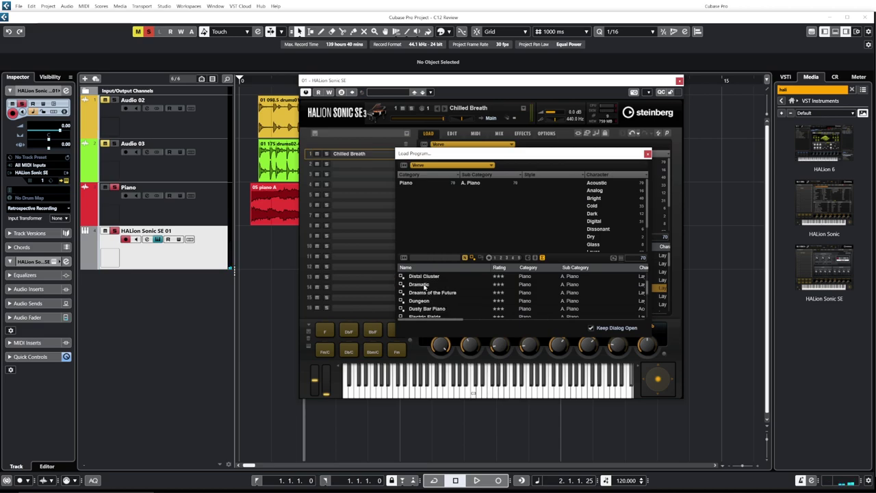
click(424, 286)
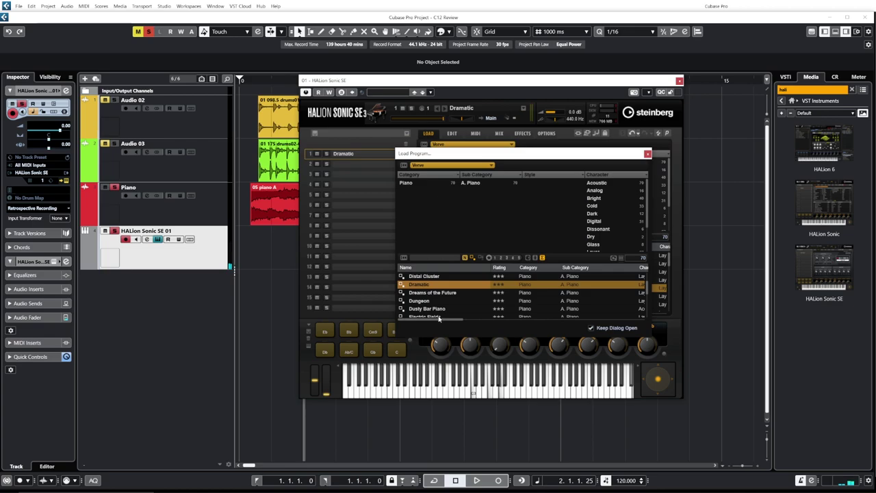
Step: Load the Verve program Glassy Attack to audition it, and switch to Light Saws
scroll(442, 308, down, 2)
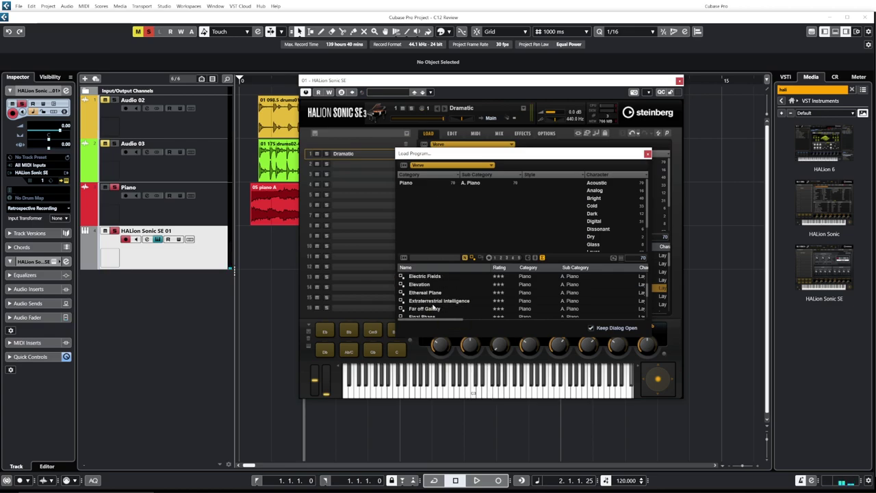
scroll(433, 308, down, 3)
click(435, 301)
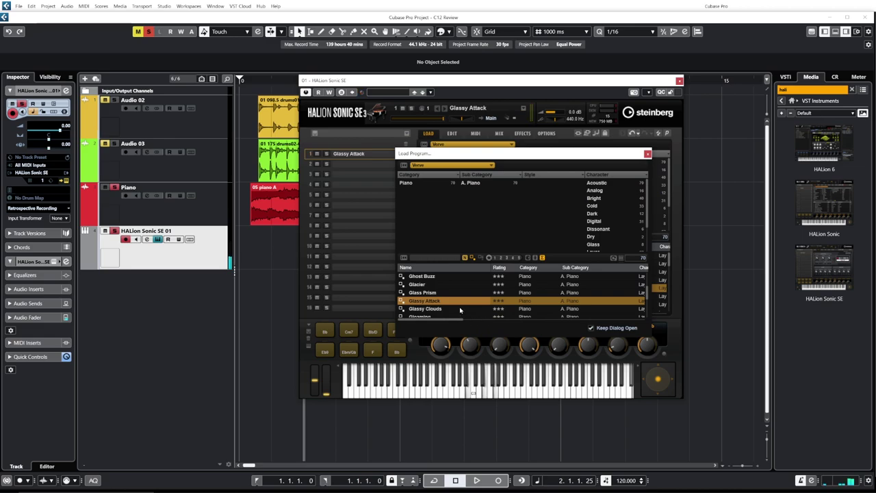
scroll(455, 306, down, 4)
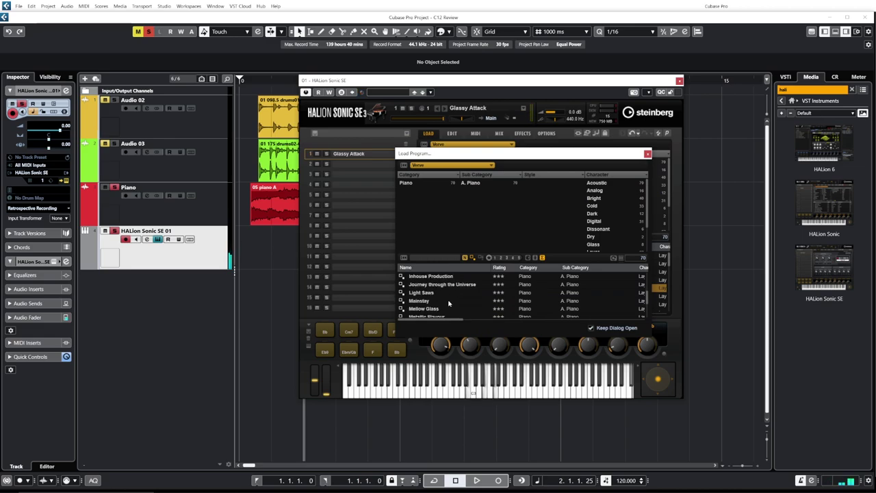
click(432, 293)
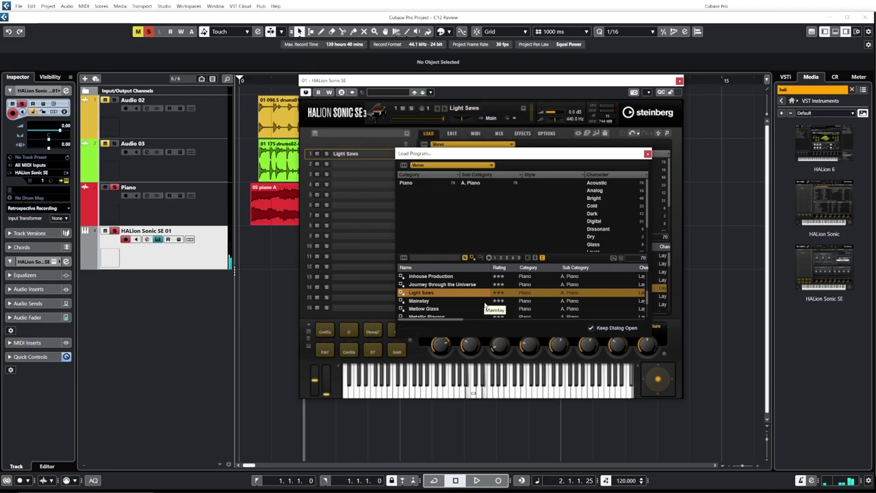
Step: Load the Verve program Softly Flanged, look through the remaining programs, and close the program browser
scroll(486, 306, down, 4)
scroll(433, 305, down, 2)
click(438, 308)
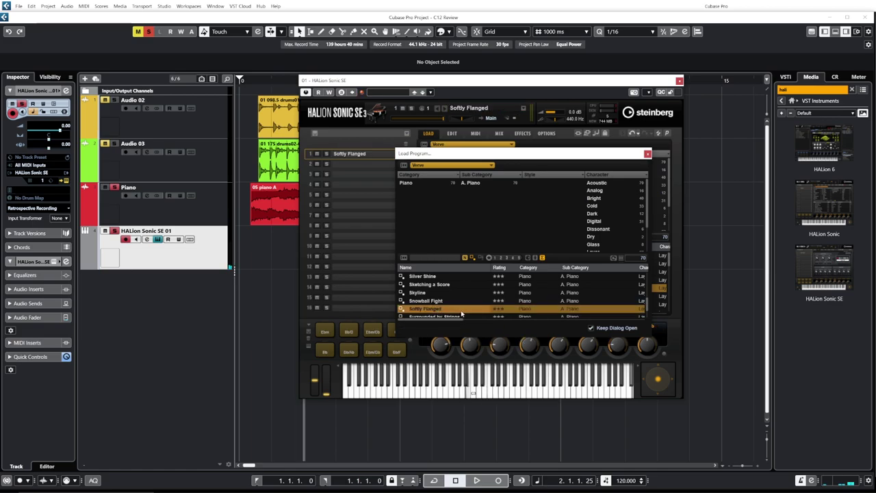
scroll(459, 309, down, 3)
scroll(456, 308, up, 10)
scroll(487, 308, up, 10)
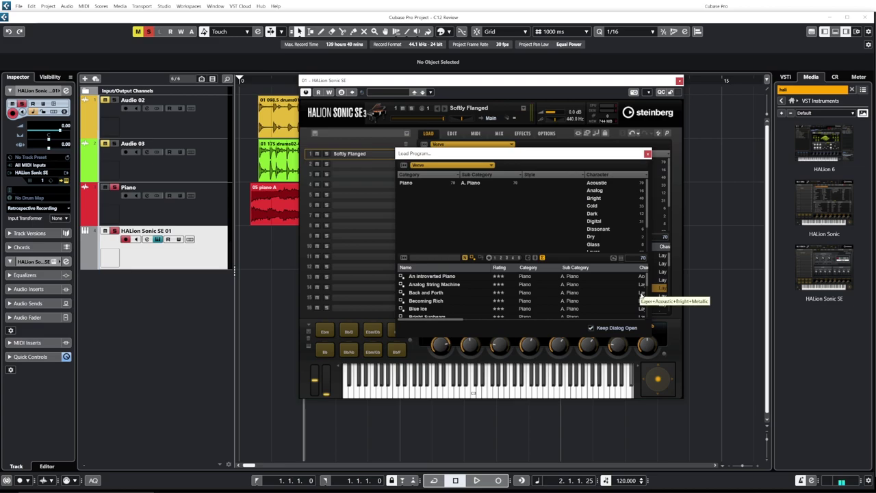
click(647, 154)
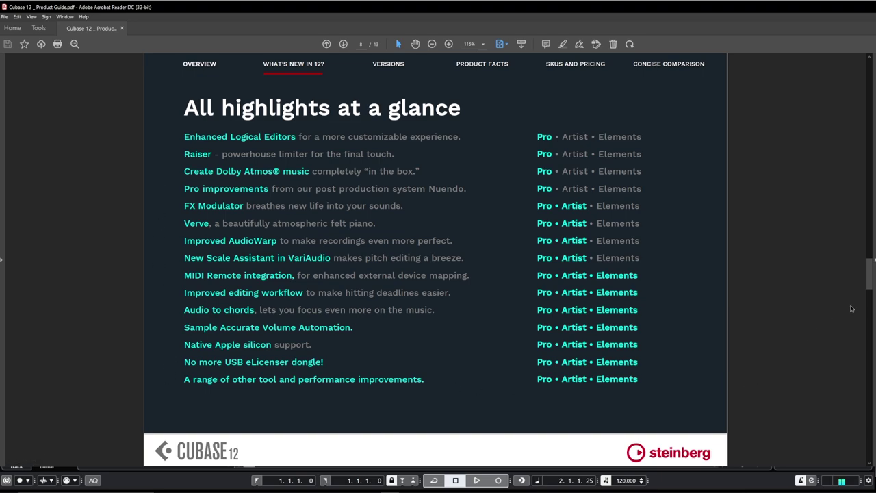
Step: View the concise comparison of Cubase Pro, Artist and Elements in the product guide PDF, and return to the Cubase project
drag(871, 280, 865, 401)
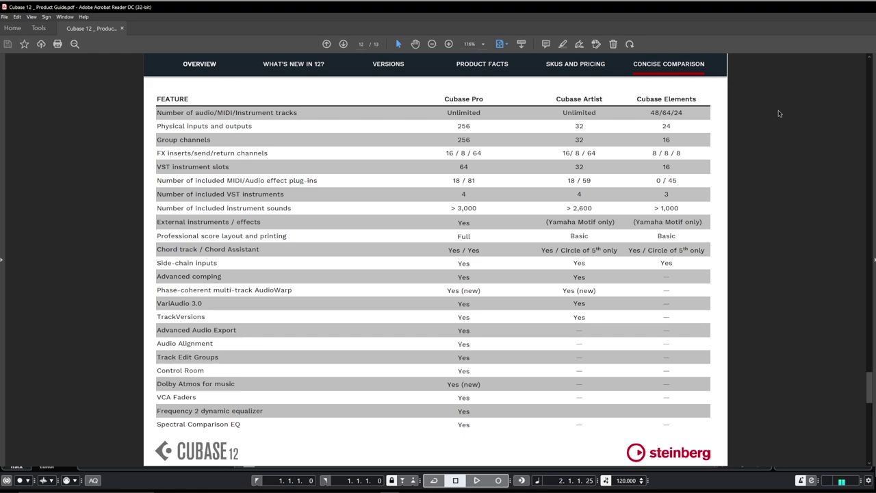
key(alt+Tab)
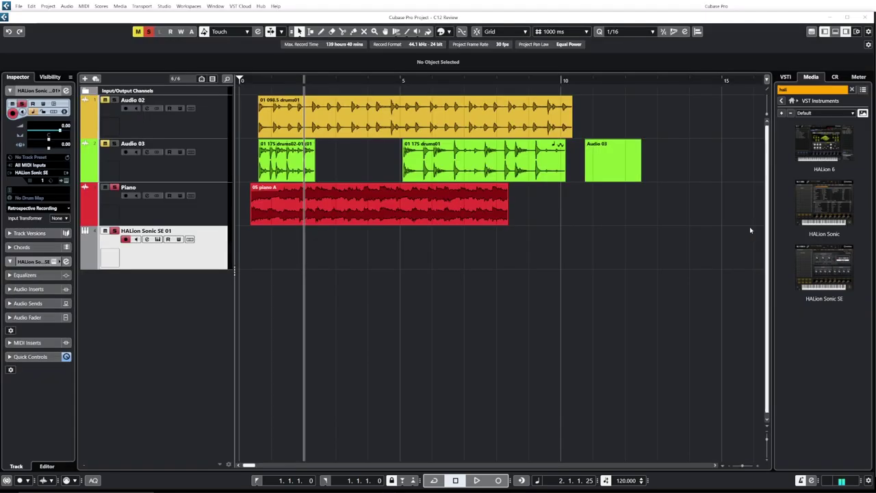